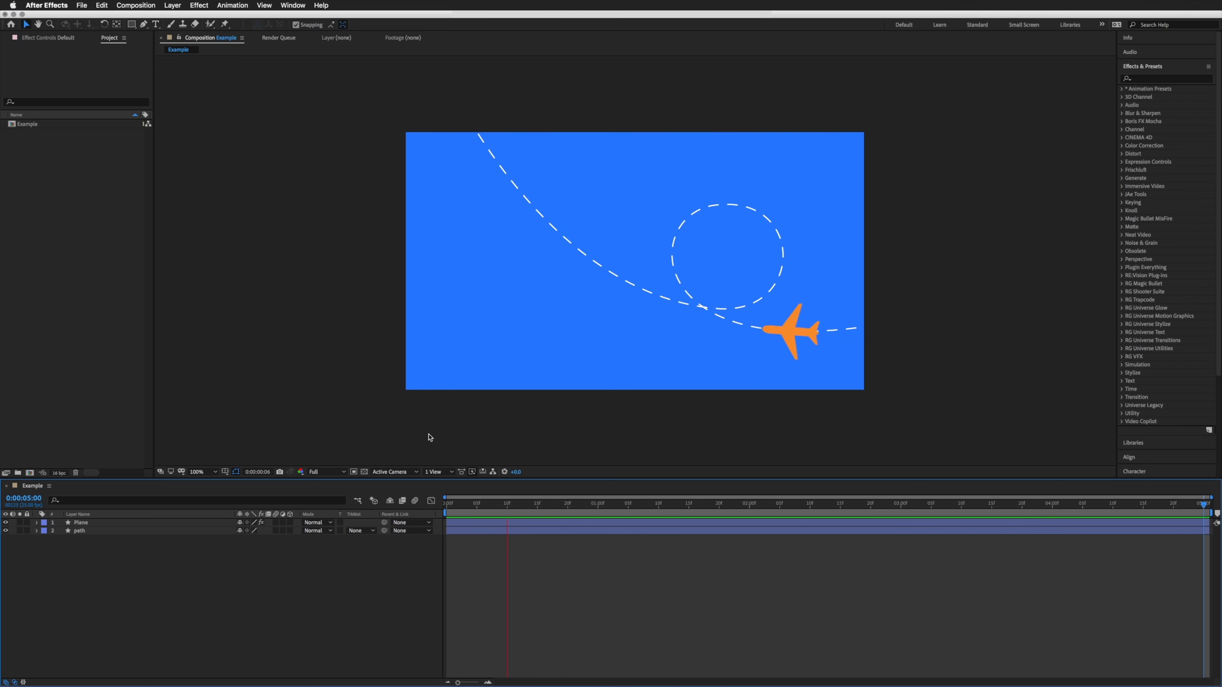
# Stop the preview and create a new HDTV 1080 25 composition with a duration of 0:00:05:00
pyautogui.press('space')
pyautogui.click(57, 219)
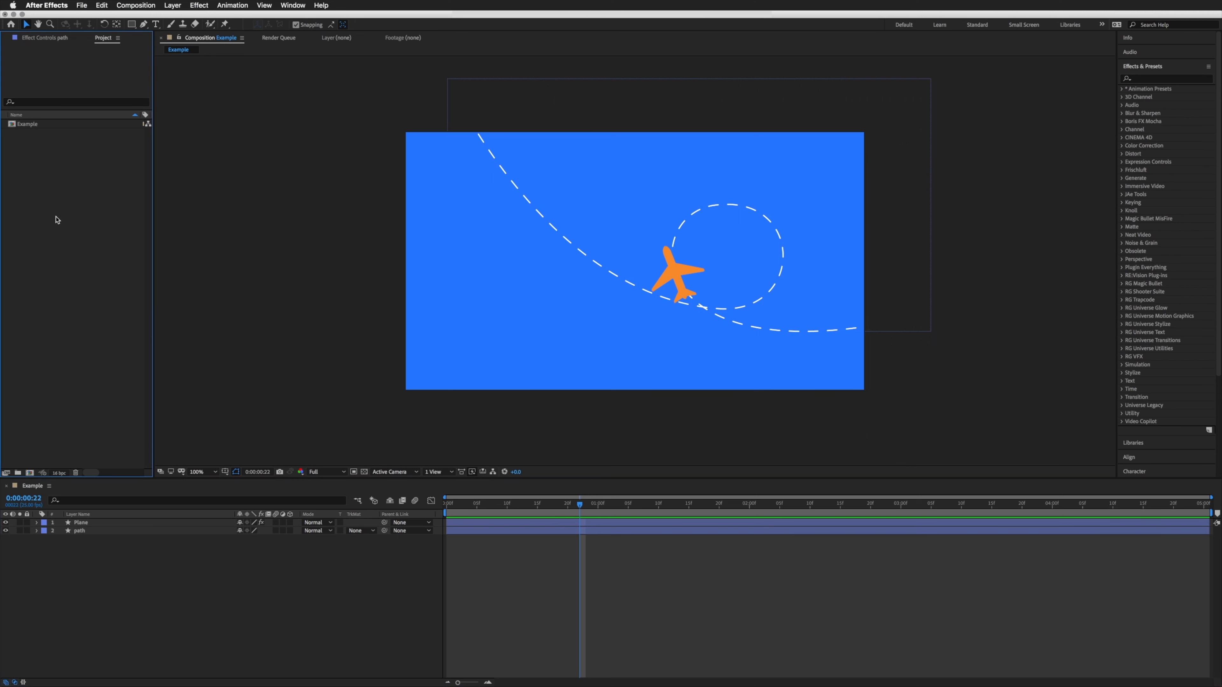
pyautogui.hotkey('ctrl', 'n')
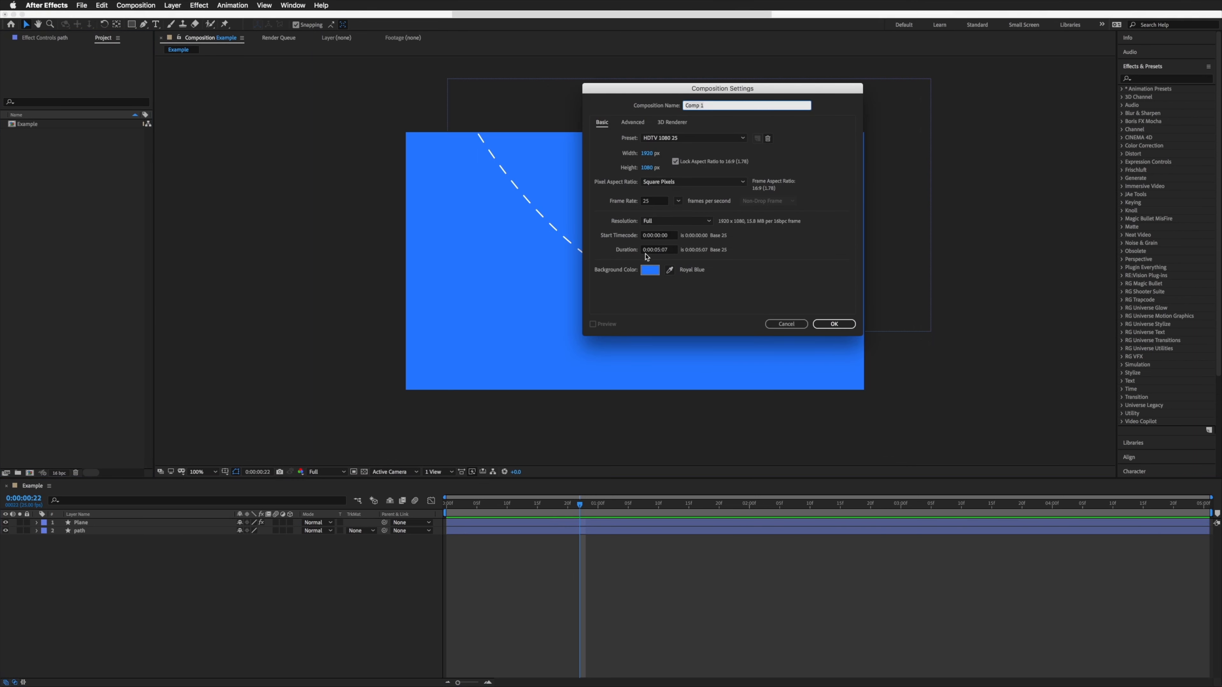
pyautogui.click(666, 249)
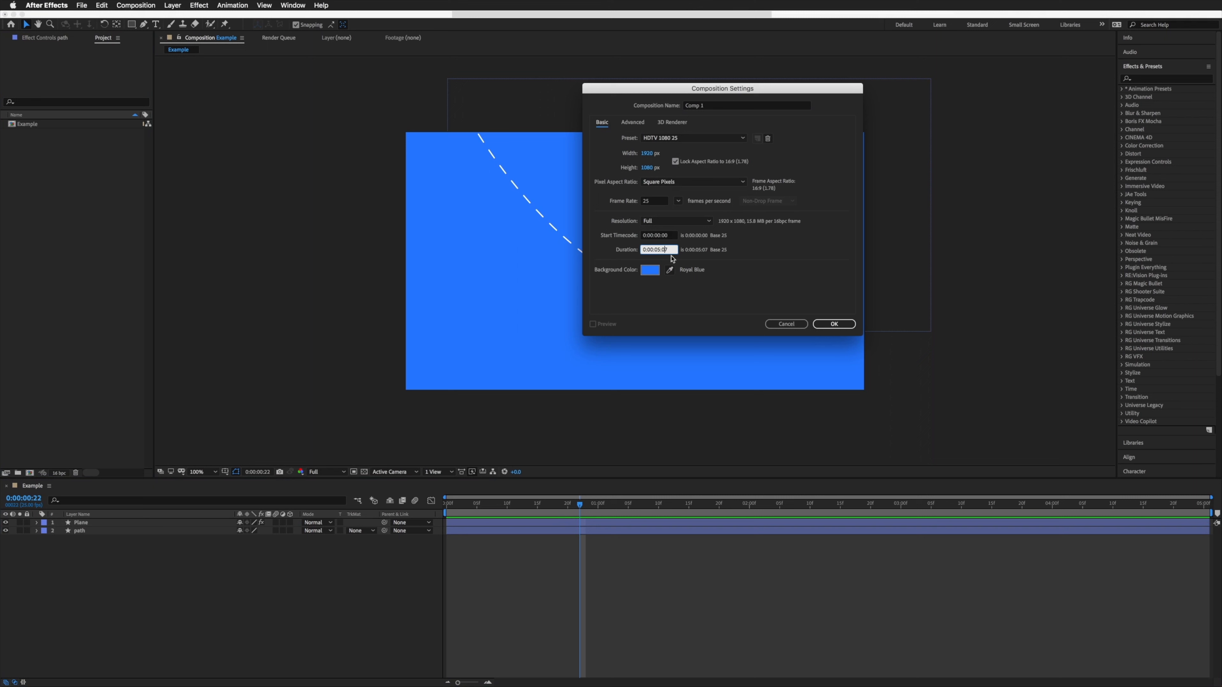
pyautogui.press('Return')
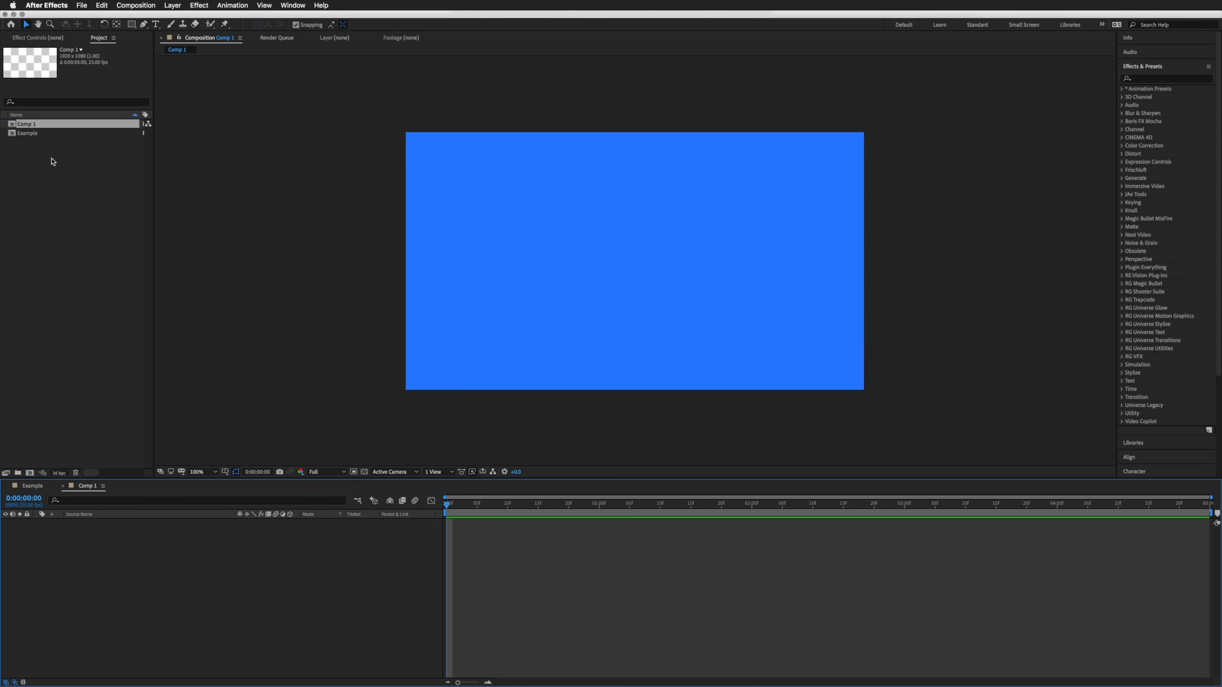
# Draw a wavy open path across the frame with the Pen tool, starting beyond its left edge and ending beyond its right edge
pyautogui.click(143, 25)
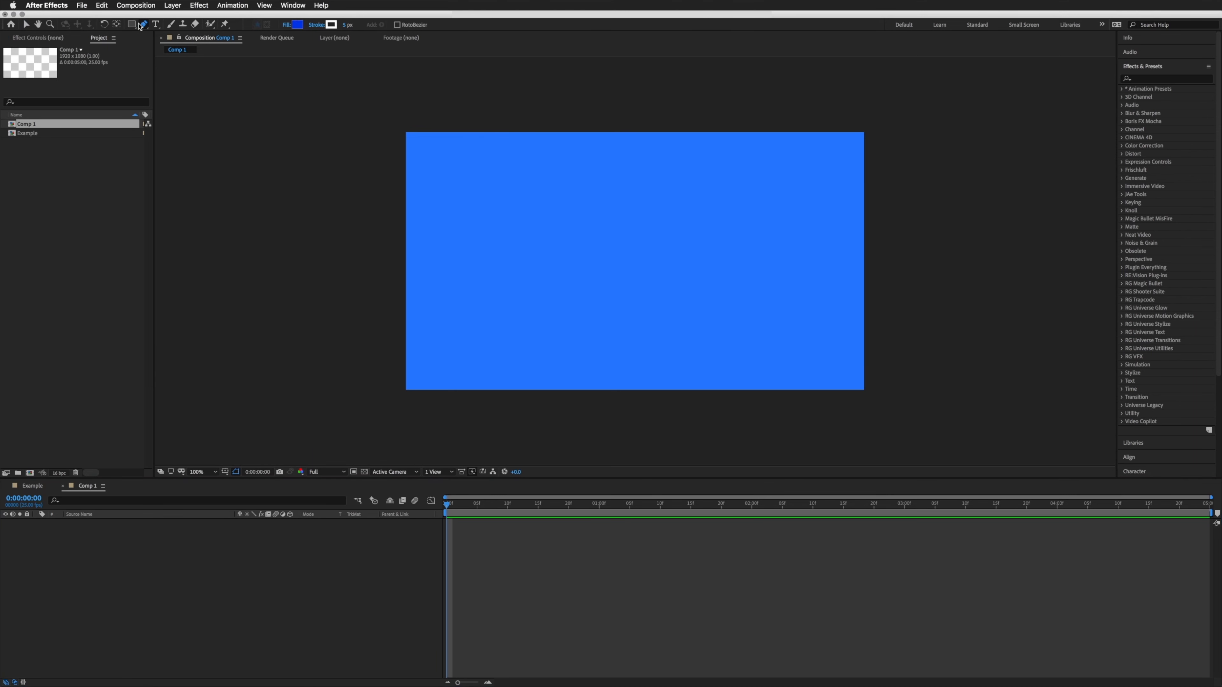
pyautogui.moveTo(469, 212); pyautogui.dragTo(482, 203)
pyautogui.moveTo(533, 260); pyautogui.dragTo(536, 275)
pyautogui.moveTo(605, 329); pyautogui.dragTo(631, 320)
pyautogui.moveTo(658, 201); pyautogui.dragTo(715, 199)
pyautogui.moveTo(769, 236); pyautogui.dragTo(795, 243)
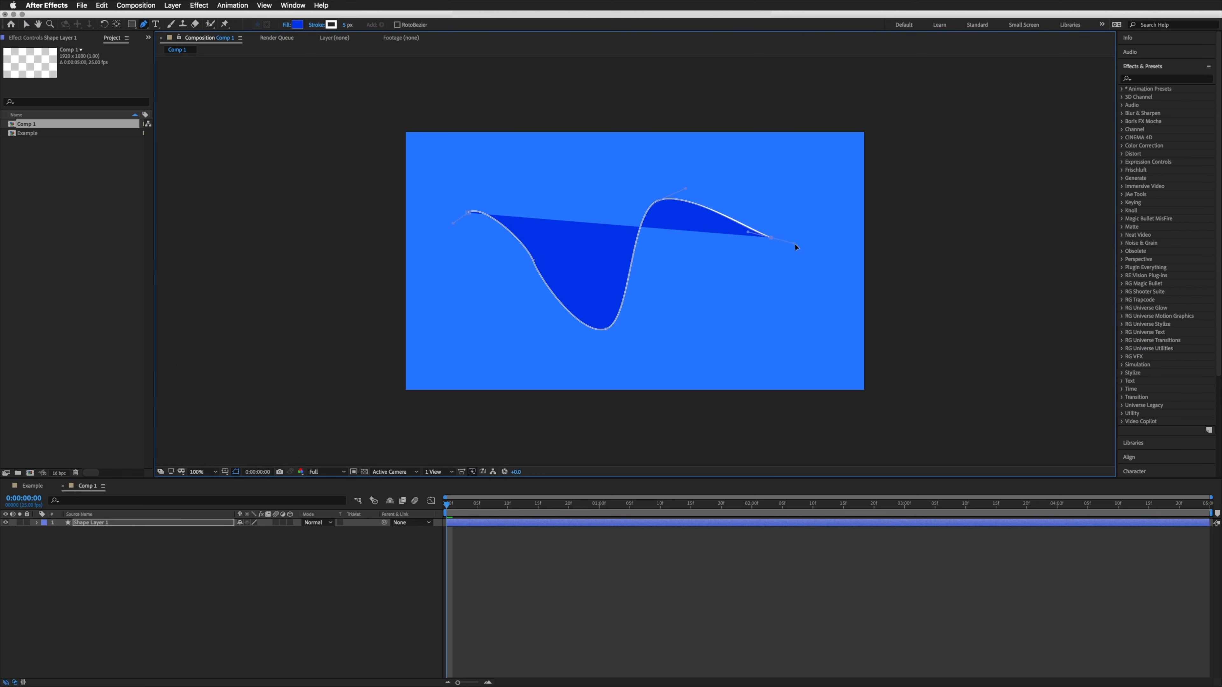
pyautogui.moveTo(787, 325); pyautogui.dragTo(818, 326)
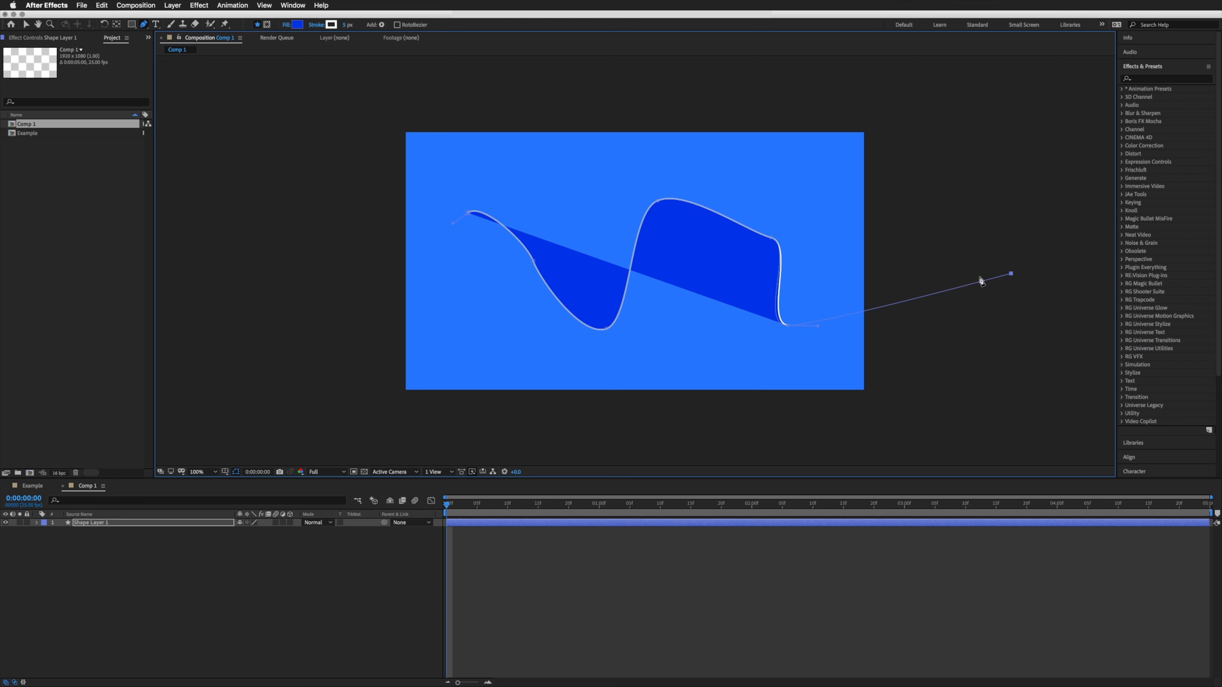
pyautogui.press('v')
pyautogui.moveTo(468, 212); pyautogui.dragTo(415, 124)
# Set the path's stroke width to 5 px and its fill to None
pyautogui.moveTo(421, 29); pyautogui.dragTo(419, 33)
pyautogui.click(421, 25)
pyautogui.write('5')
pyautogui.press('Return')
pyautogui.click(360, 25)
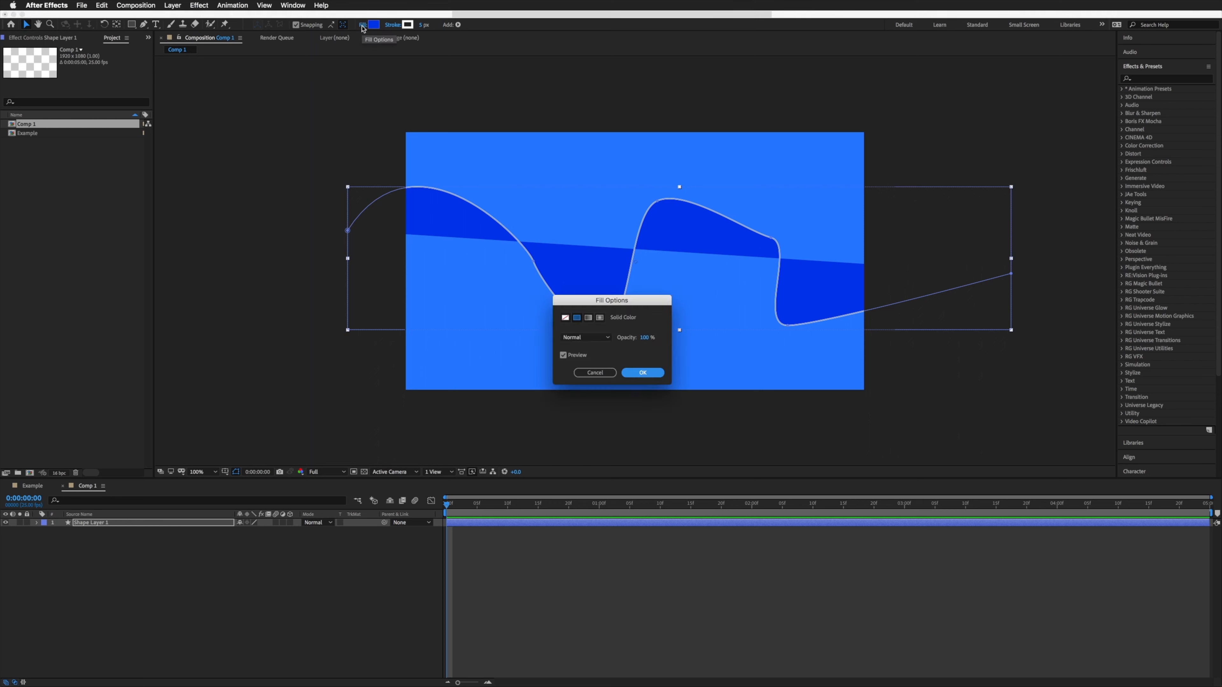
pyautogui.click(565, 318)
pyautogui.click(640, 375)
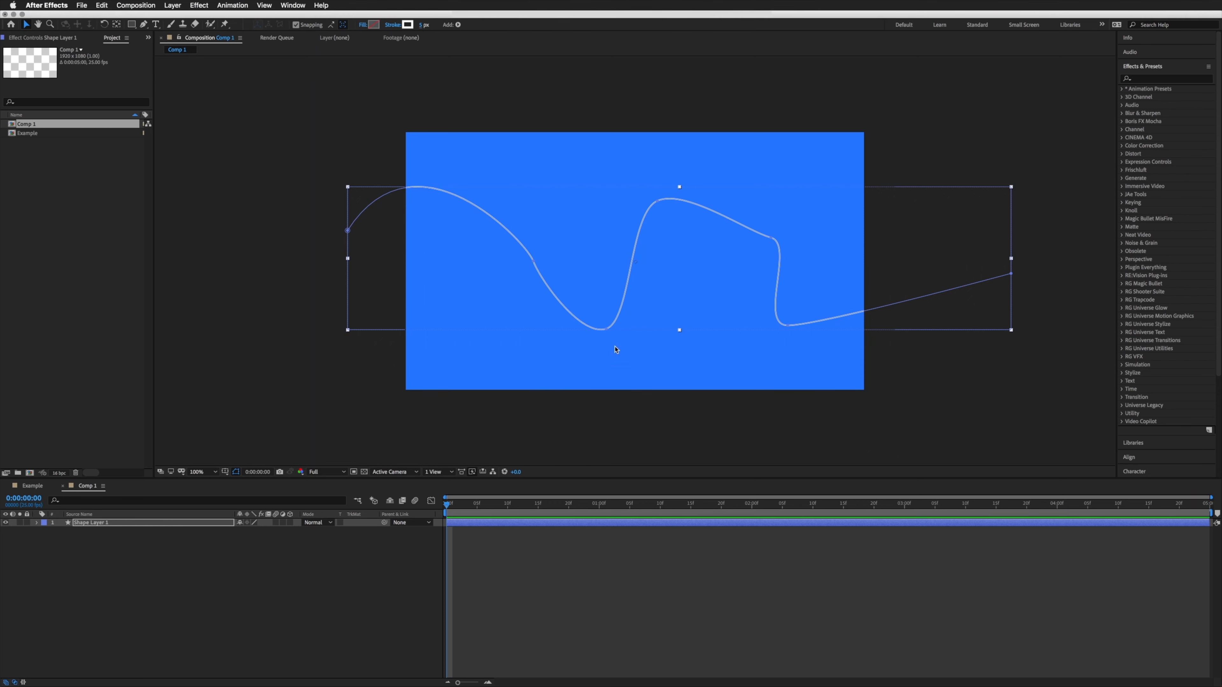
# Smooth the path's first descent and its right-hand bends by adjusting the Bezier handles and the lower-right vertex
pyautogui.click(531, 260)
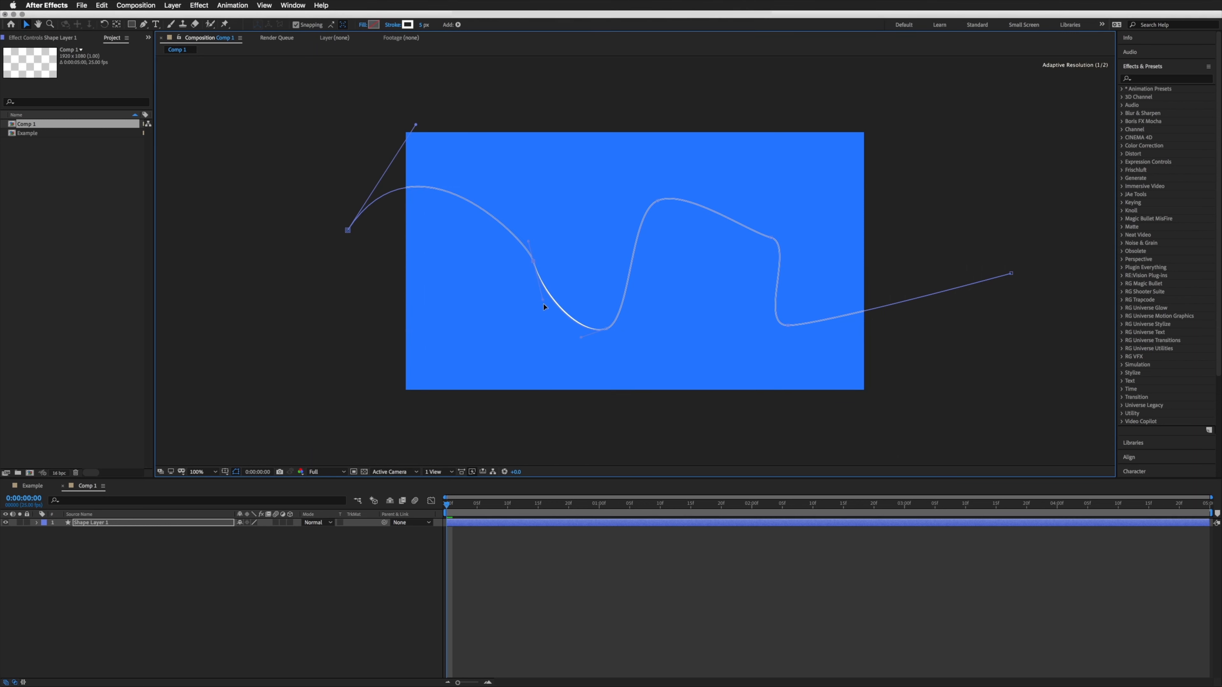
pyautogui.moveTo(526, 239); pyautogui.dragTo(509, 185)
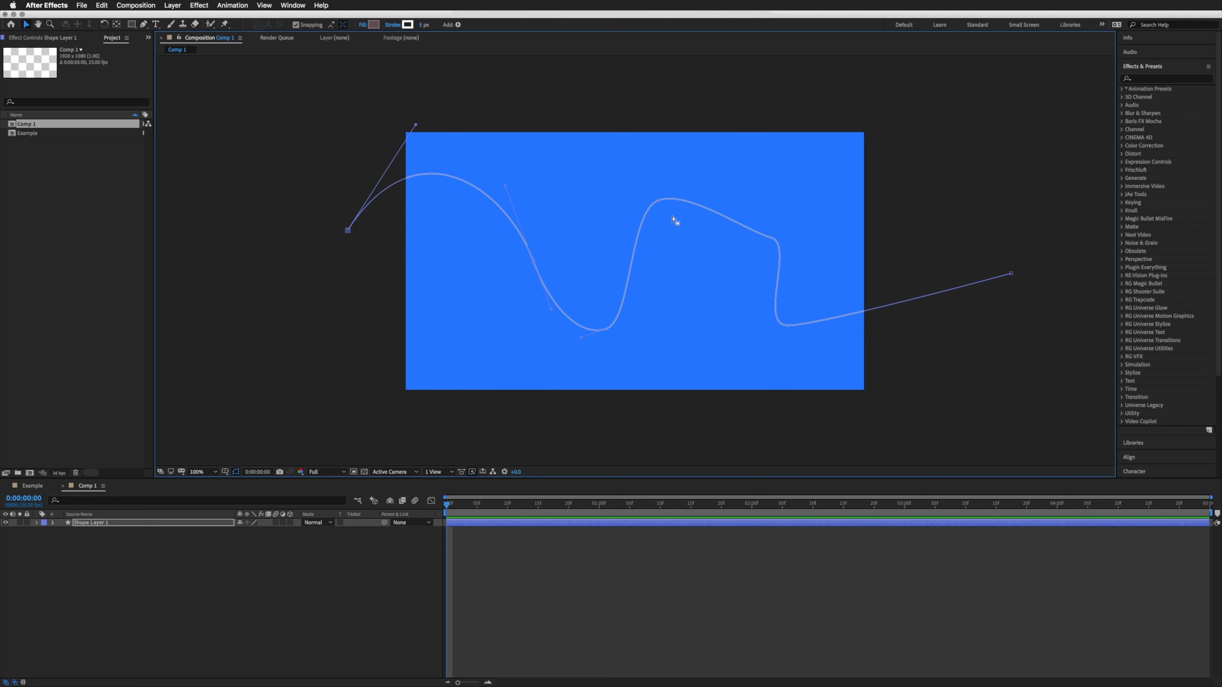
pyautogui.click(657, 200)
pyautogui.moveTo(685, 188); pyautogui.dragTo(705, 152)
pyautogui.click(771, 237)
pyautogui.moveTo(784, 273); pyautogui.dragTo(746, 292)
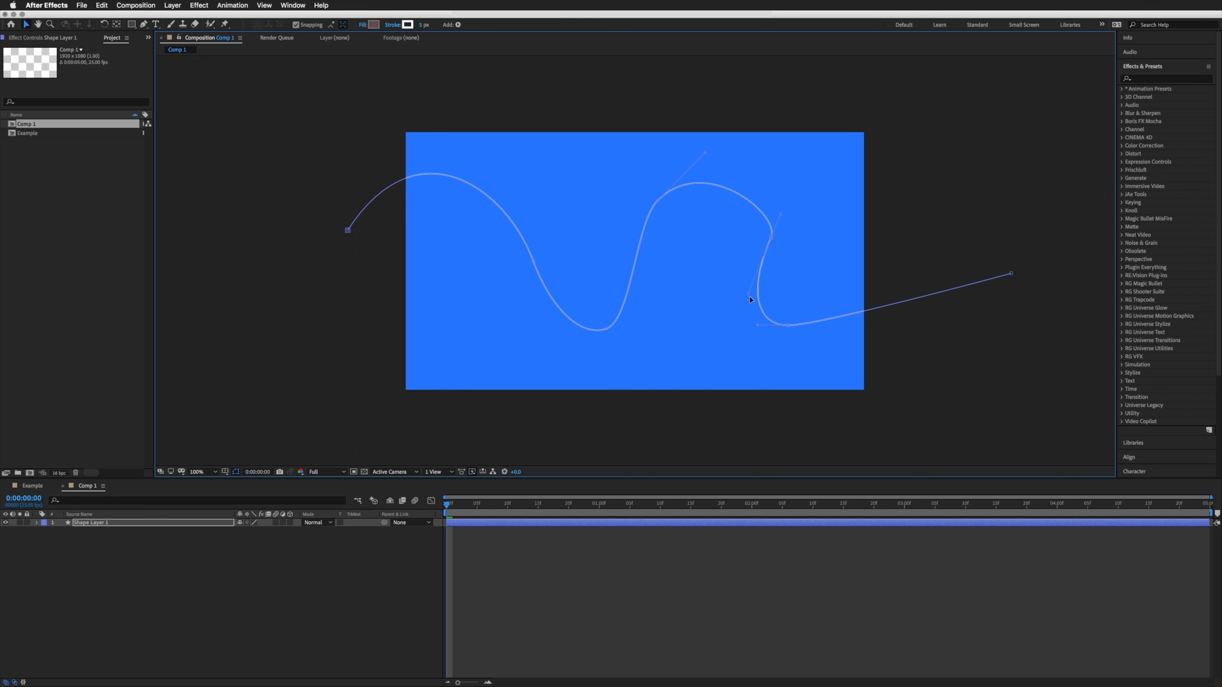
pyautogui.moveTo(790, 329)
pyautogui.mouseDown()
pyautogui.moveTo(771, 344)
pyautogui.moveTo(768, 330)
pyautogui.mouseUp()
pyautogui.moveTo(783, 211); pyautogui.dragTo(809, 148)
# Reshape the left half of the path into rounder curves, with a wide, flat lower bend and a bulge at mid-frame
pyautogui.moveTo(655, 201); pyautogui.dragTo(546, 235)
pyautogui.moveTo(588, 278); pyautogui.dragTo(452, 343)
pyautogui.moveTo(533, 261); pyautogui.dragTo(499, 181)
pyautogui.moveTo(560, 329); pyautogui.dragTo(700, 332)
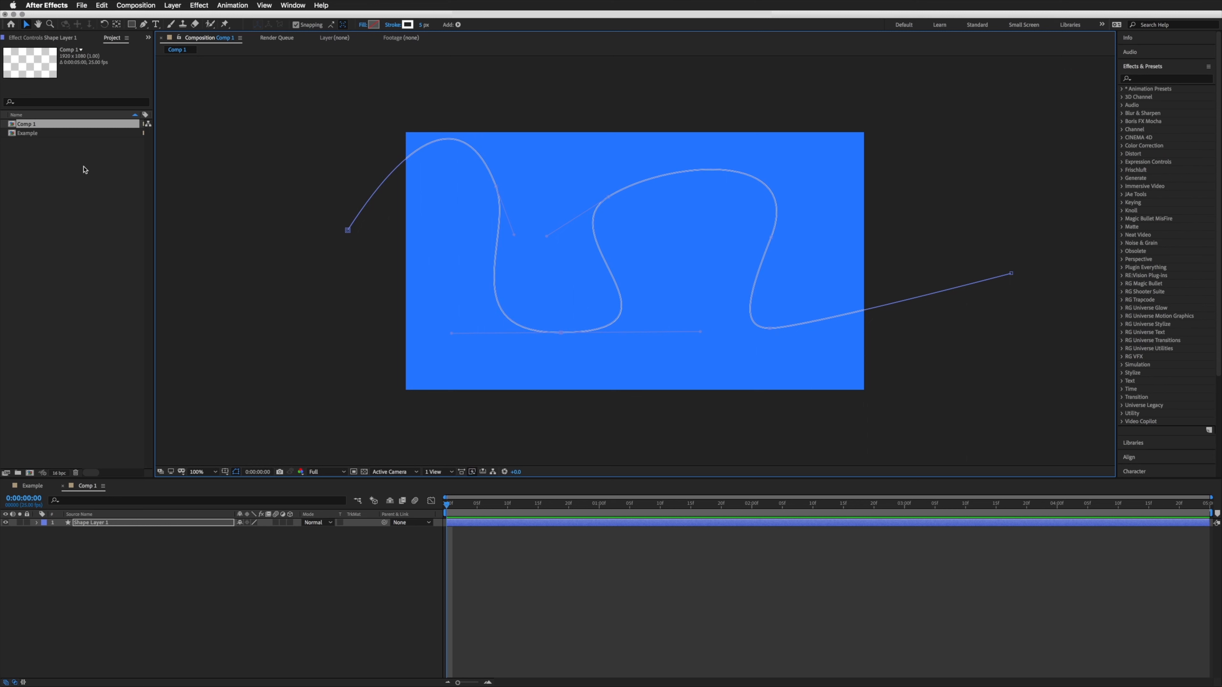
# Draw a small circle near the top of the frame on a new shape layer and set its stroke width to 0 px
pyautogui.click(197, 583)
pyautogui.moveTo(132, 24); pyautogui.dragTo(164, 49)
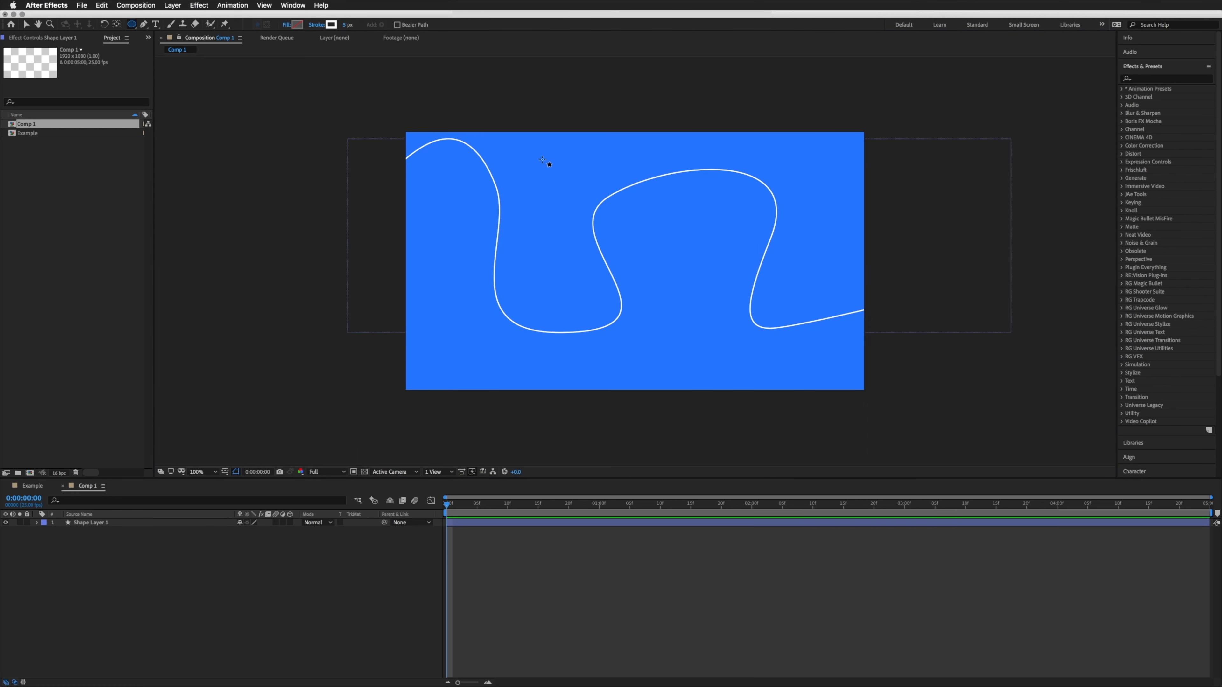
pyautogui.moveTo(542, 159); pyautogui.dragTo(556, 170)
pyautogui.moveTo(348, 24); pyautogui.dragTo(342, 26)
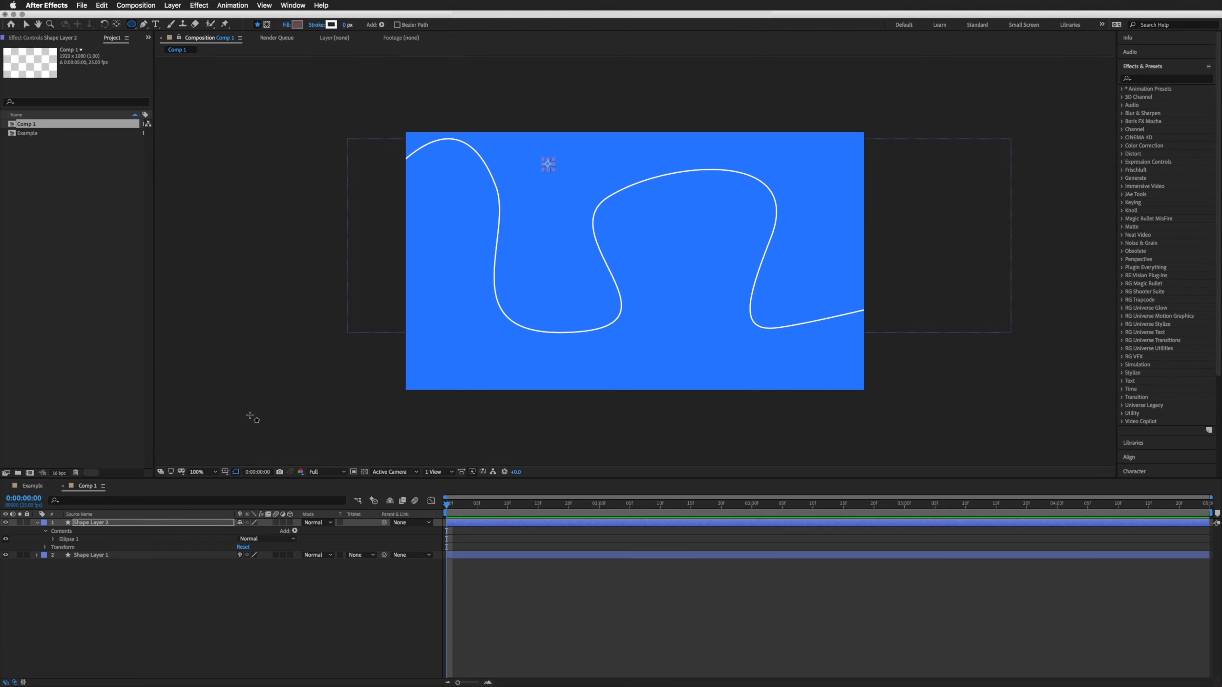
# Give the circle a Solid Color fill in bright magenta
pyautogui.click(286, 25)
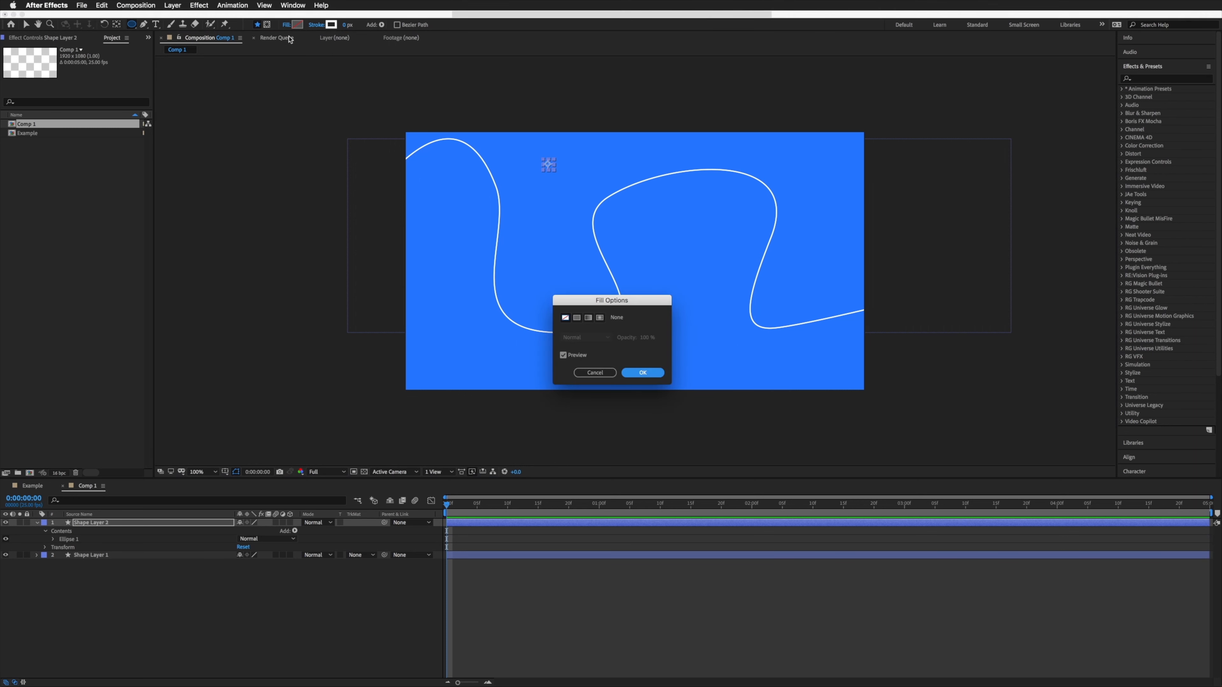
pyautogui.click(577, 318)
pyautogui.click(642, 372)
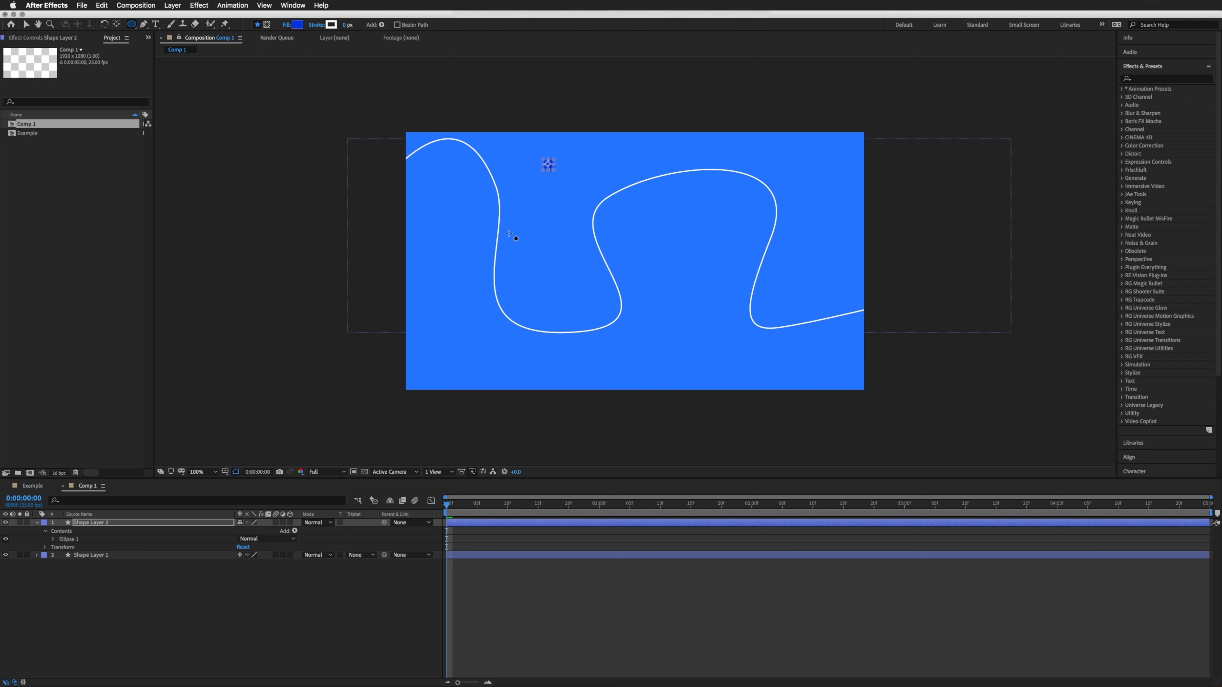
pyautogui.click(296, 27)
pyautogui.click(598, 467)
pyautogui.click(587, 467)
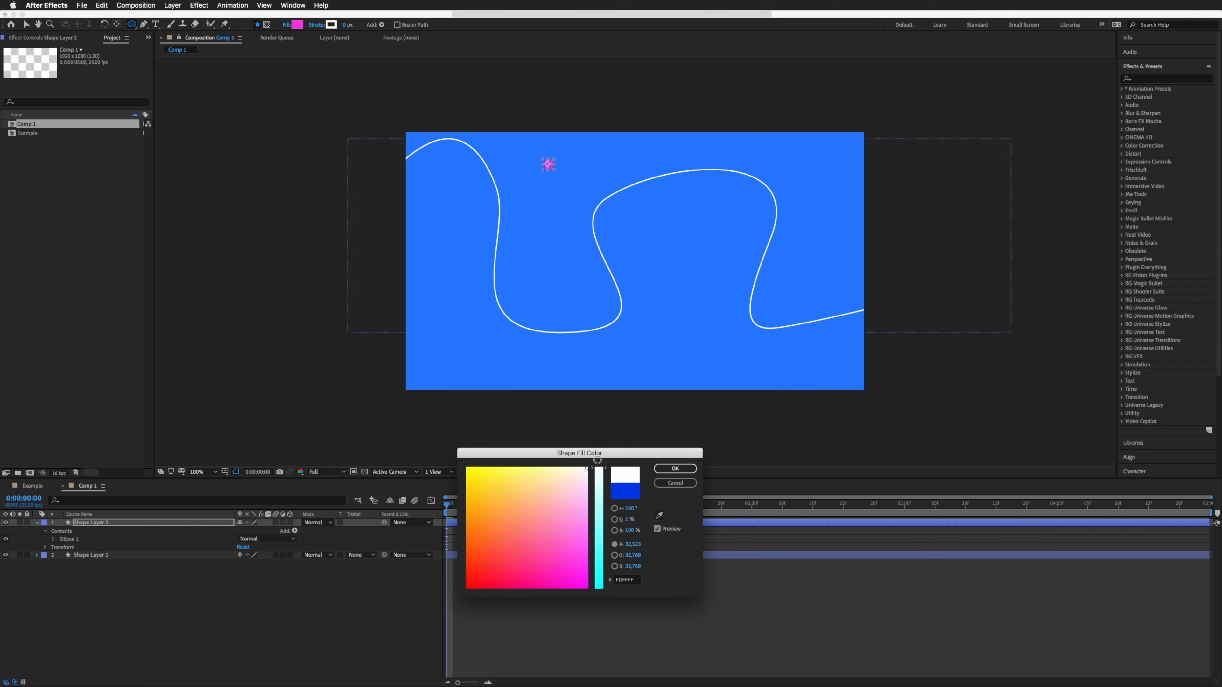
pyautogui.click(597, 549)
pyautogui.moveTo(586, 557); pyautogui.dragTo(587, 570)
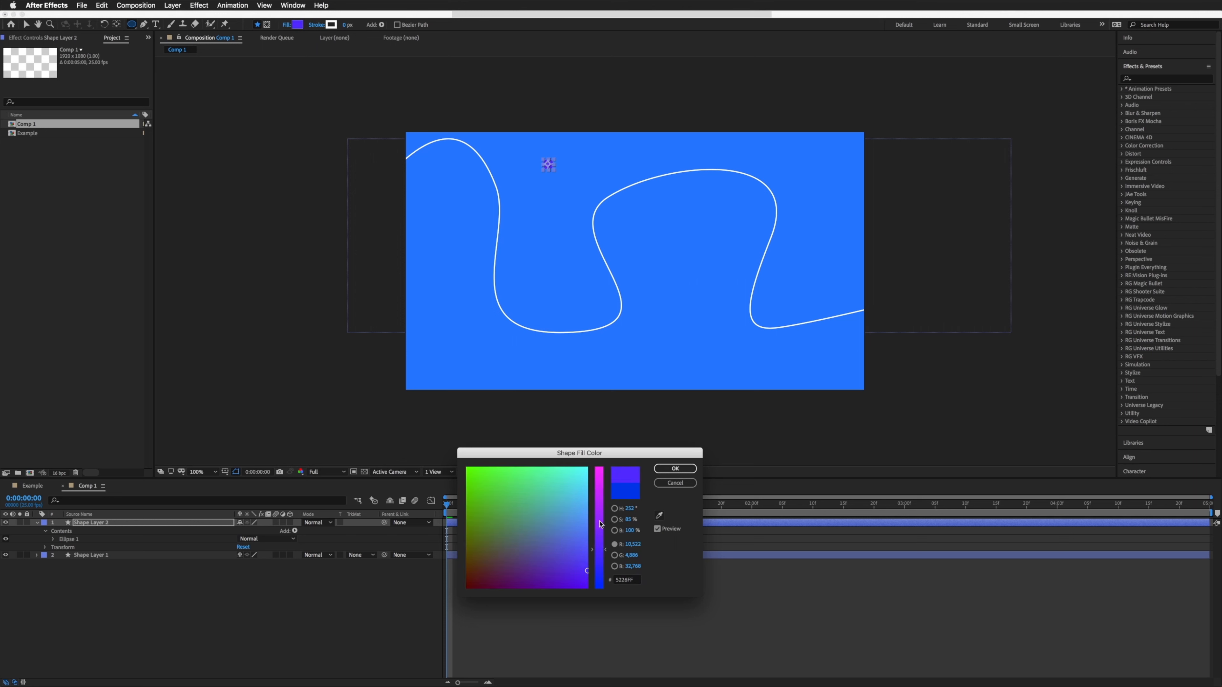
pyautogui.moveTo(601, 524); pyautogui.dragTo(599, 482)
pyautogui.click(675, 468)
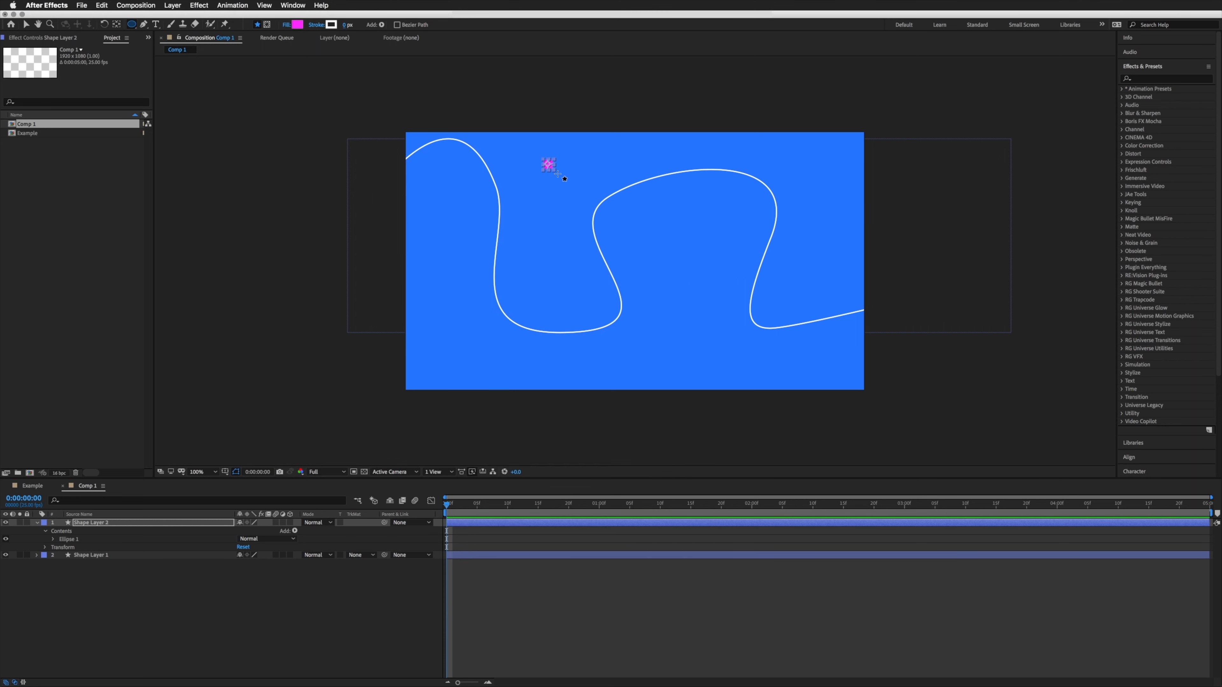
pyautogui.press('v')
pyautogui.moveTo(553, 170); pyautogui.dragTo(558, 174)
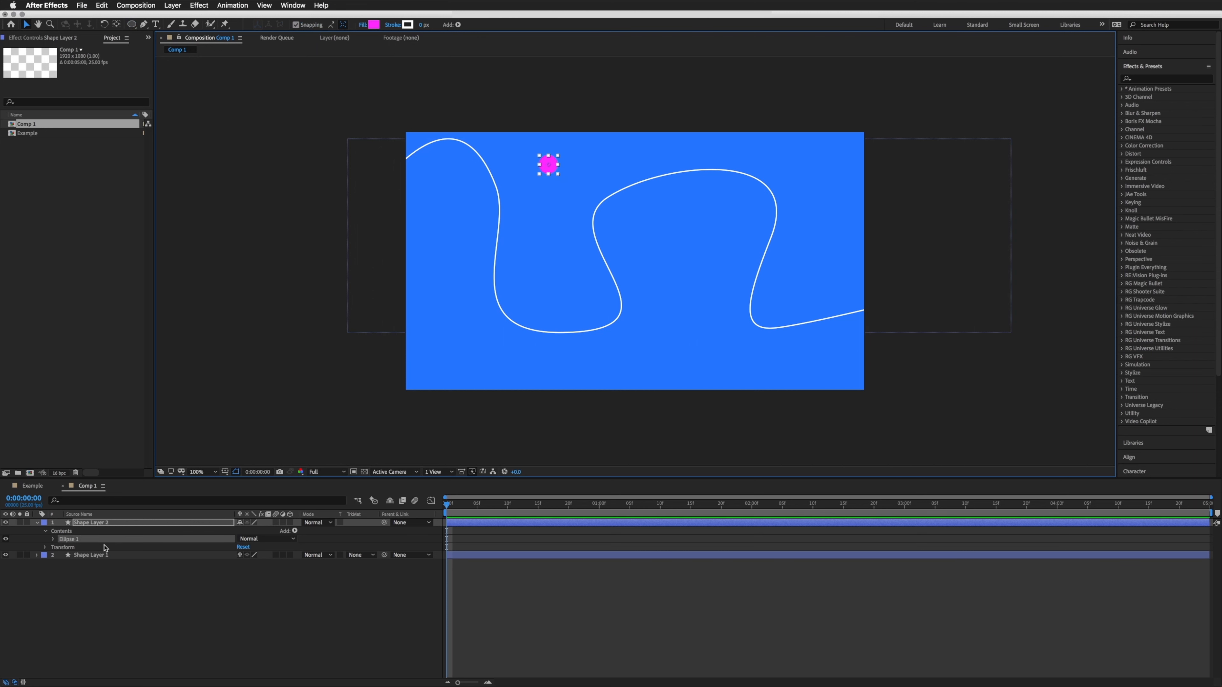
# Rename the curve's shape layer Path and the circle's shape layer Object
pyautogui.click(85, 557)
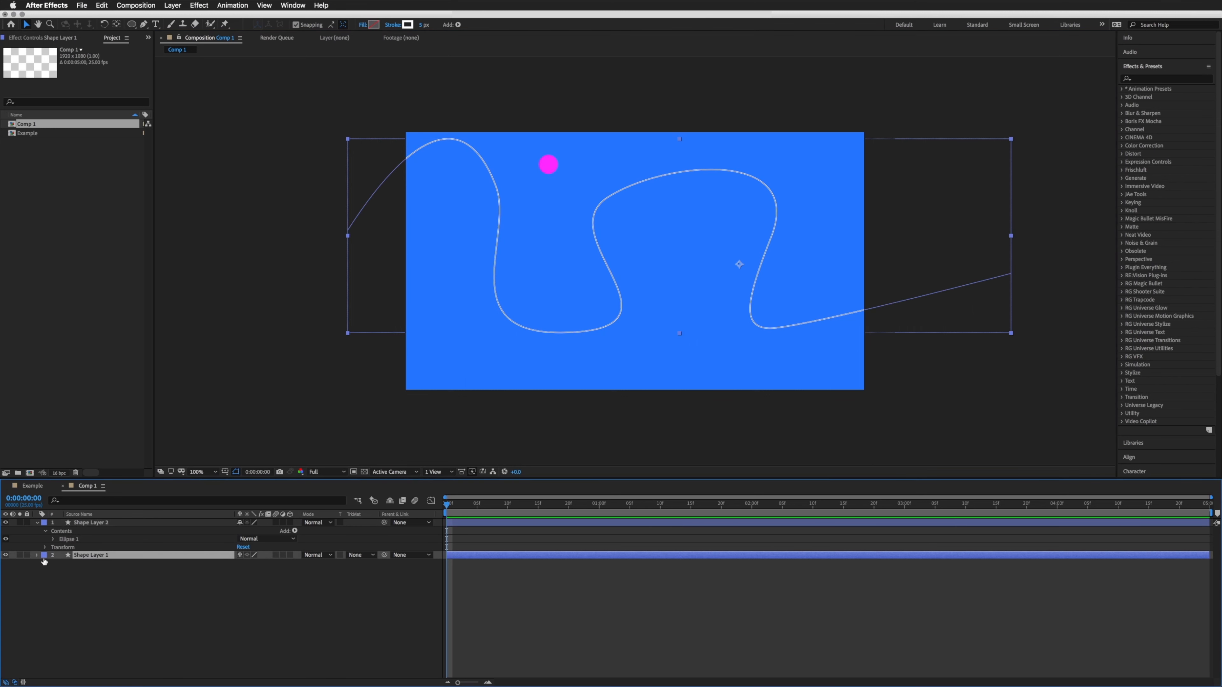
pyautogui.press('Return')
pyautogui.write('Pa')
pyautogui.press('Return')
pyautogui.click(102, 524)
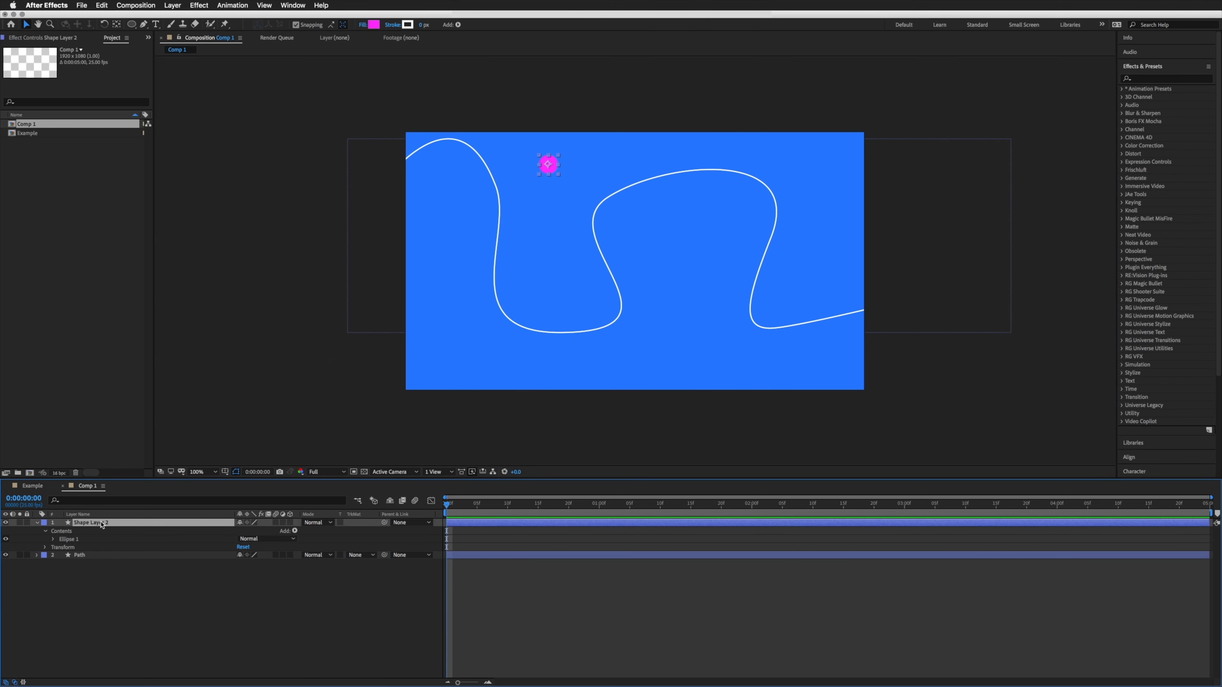
pyautogui.press('Return')
pyautogui.write('Object')
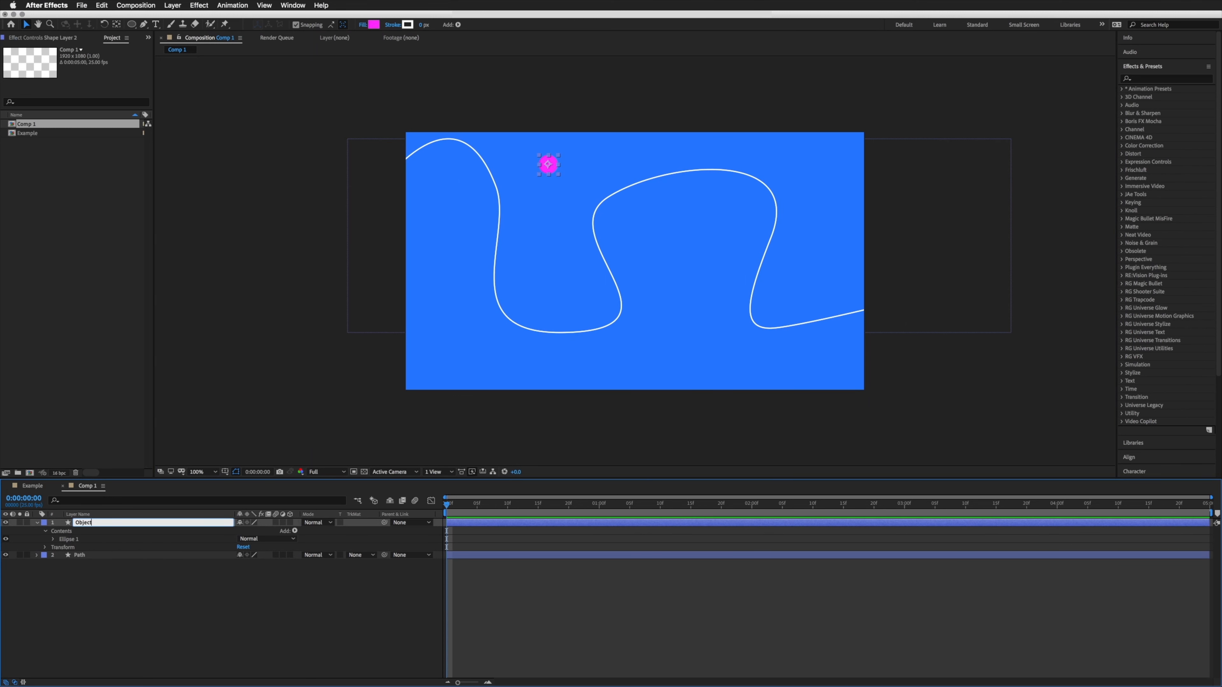
pyautogui.press('Return')
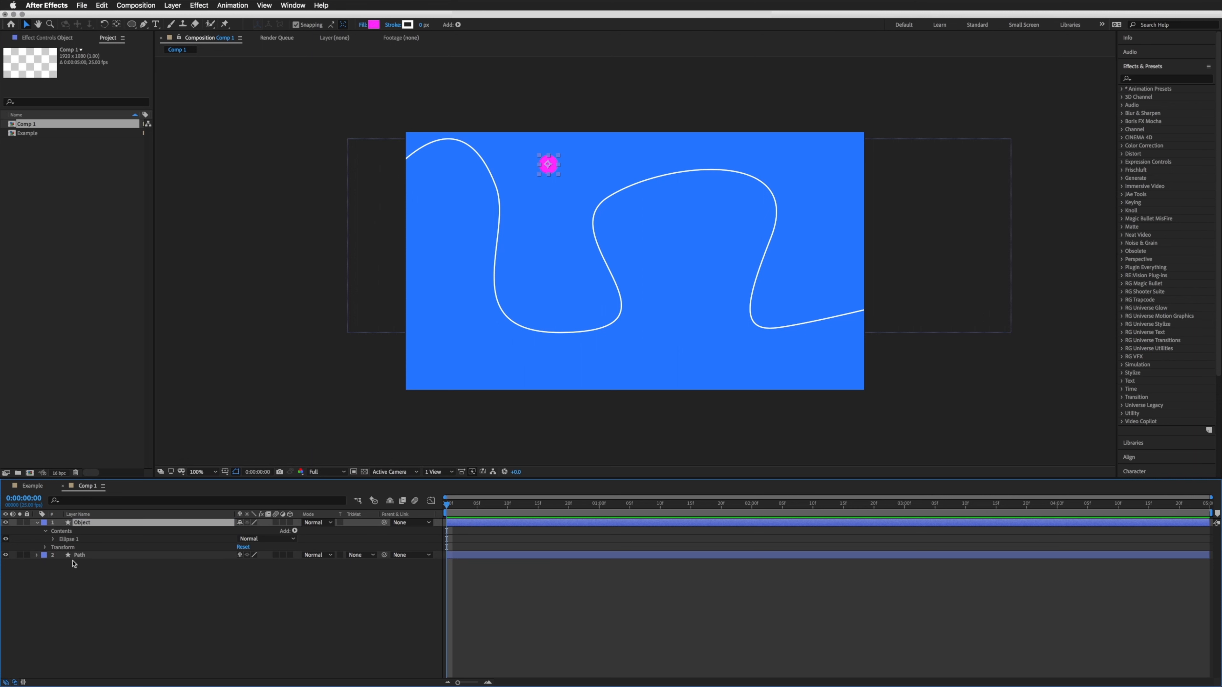
# Copy the Path property of Path 1 inside Shape 1 on the Path layer
pyautogui.click(74, 555)
pyautogui.click(36, 556)
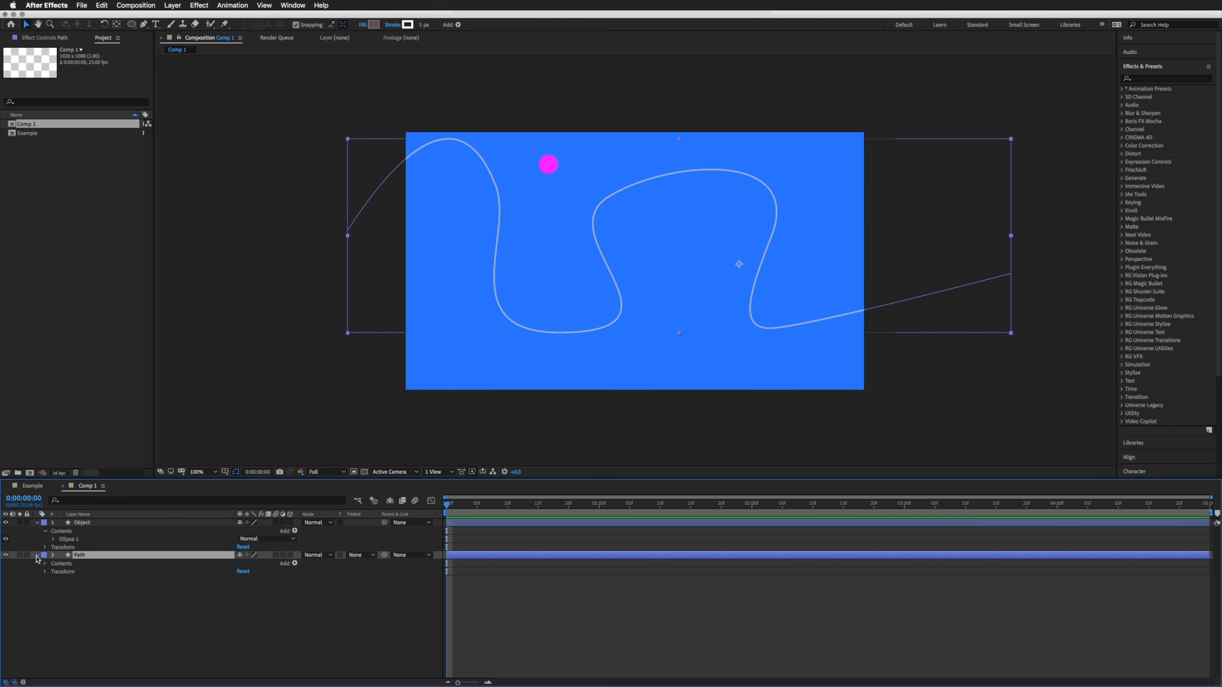
pyautogui.click(46, 564)
pyautogui.click(53, 572)
pyautogui.click(62, 580)
pyautogui.click(88, 588)
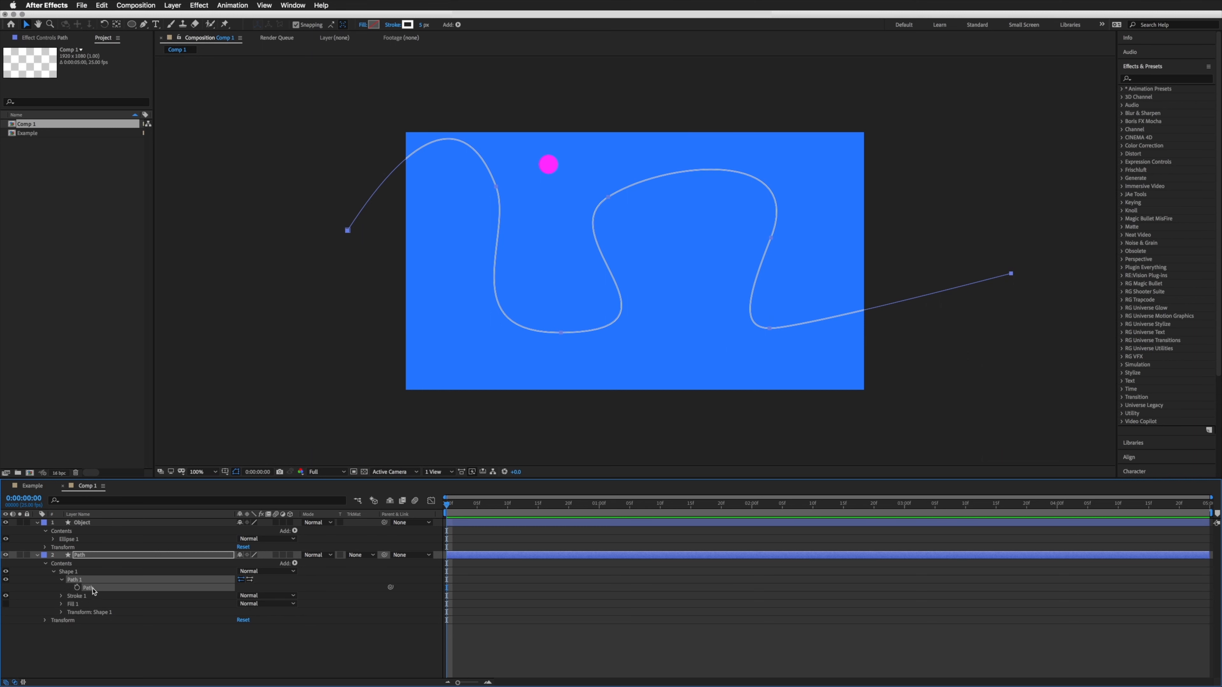
pyautogui.press('super+c')
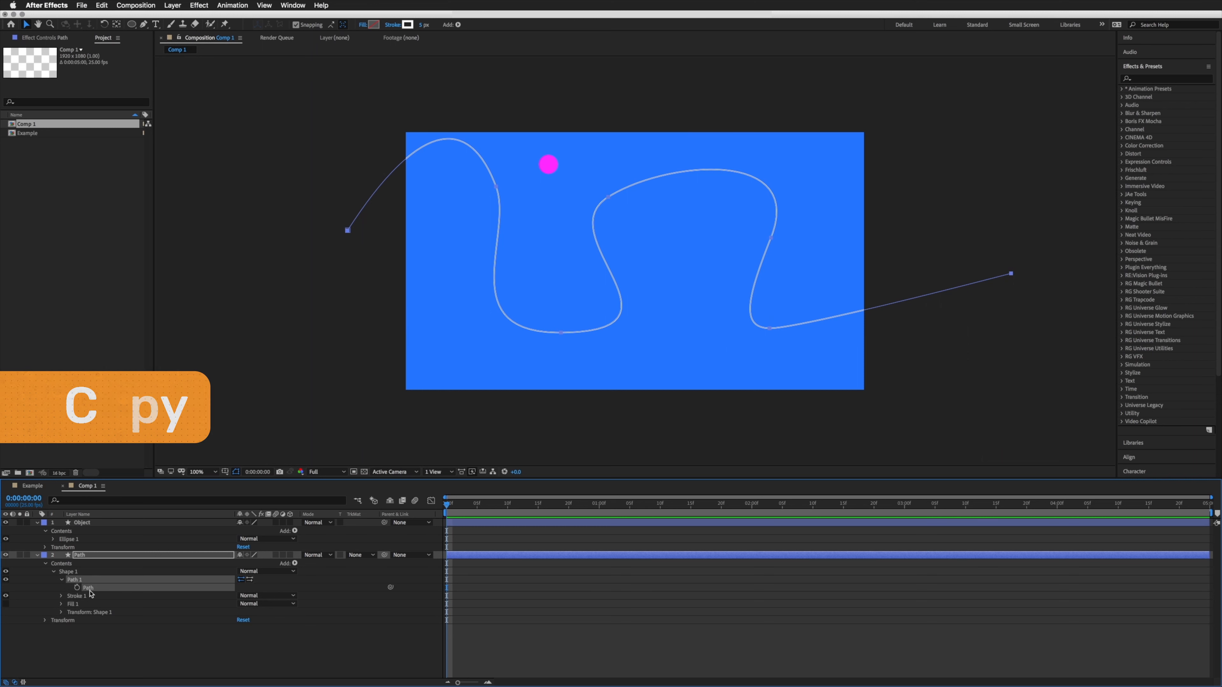
# Paste the copied path into the Position property of the Object layer
pyautogui.click(82, 523)
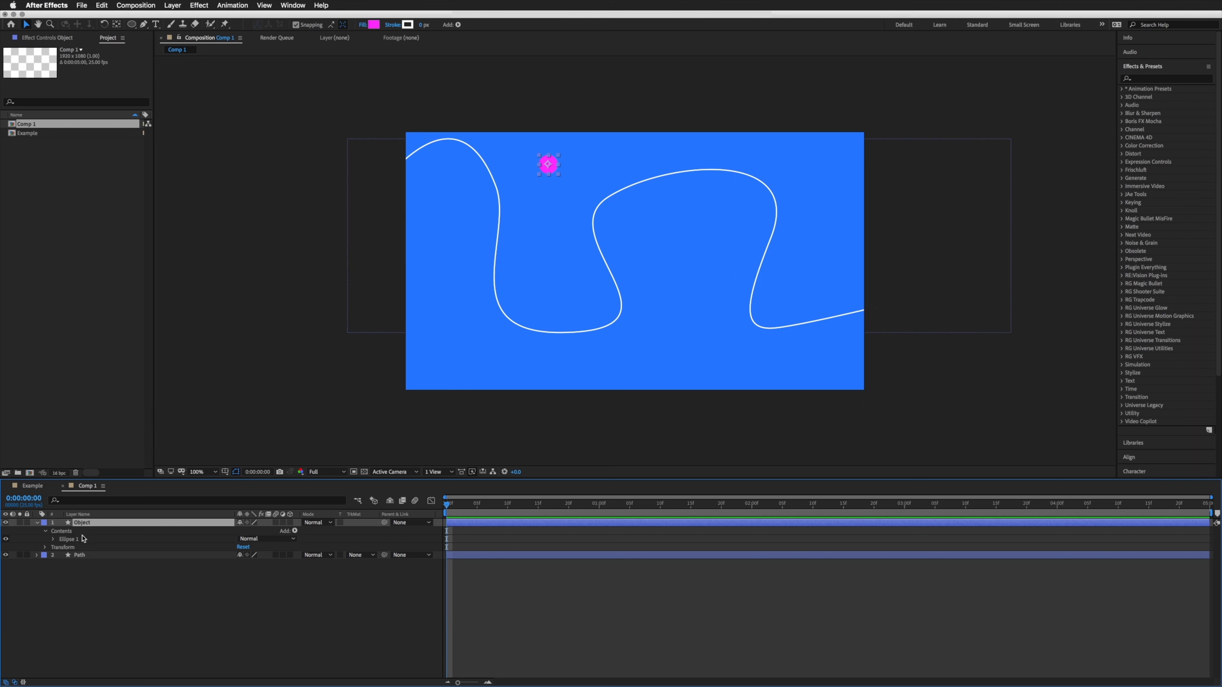
pyautogui.click(44, 547)
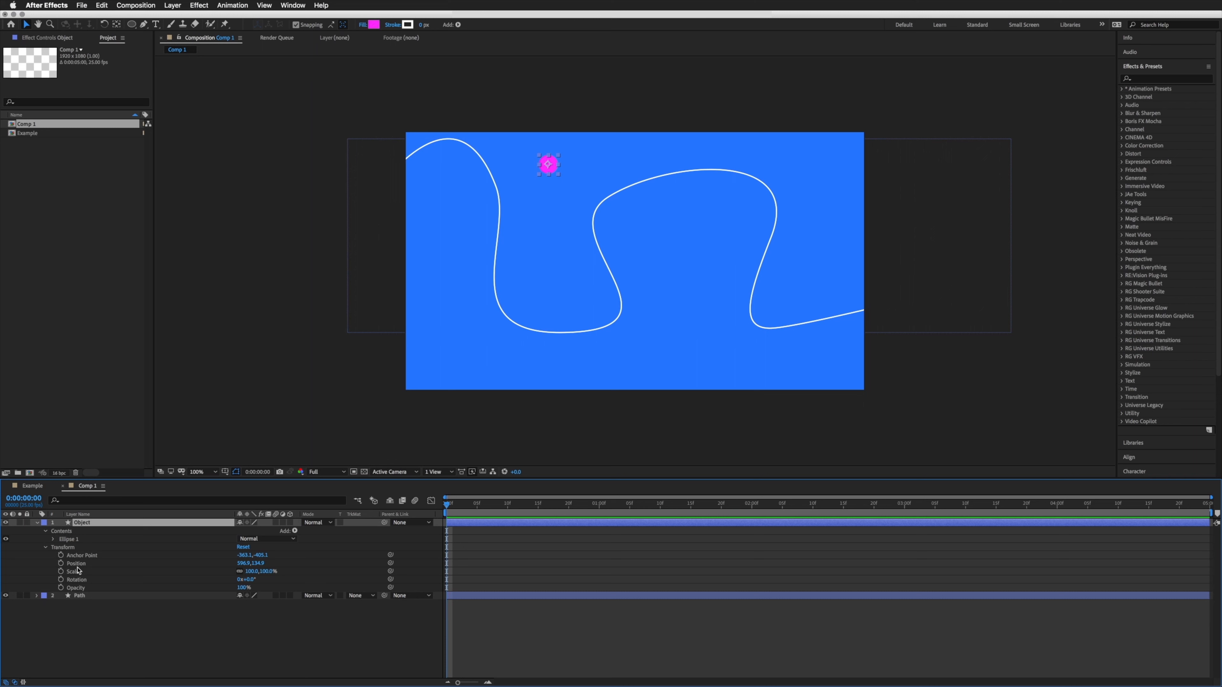
pyautogui.click(78, 565)
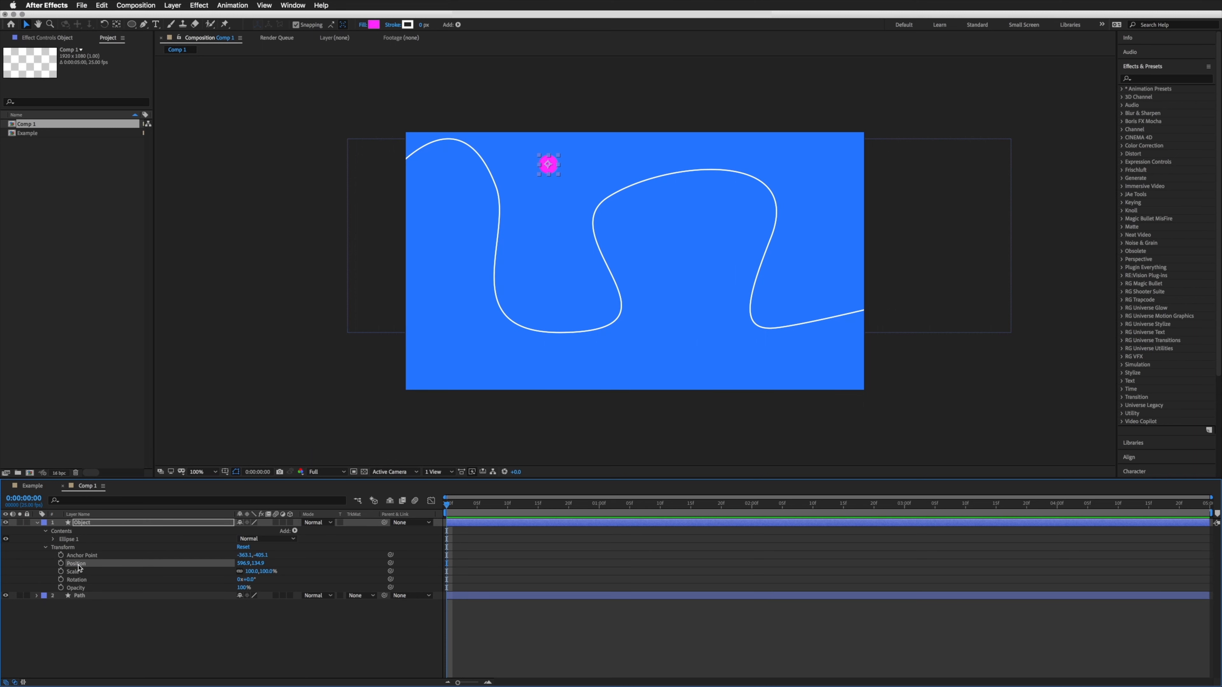
pyautogui.press('super+v')
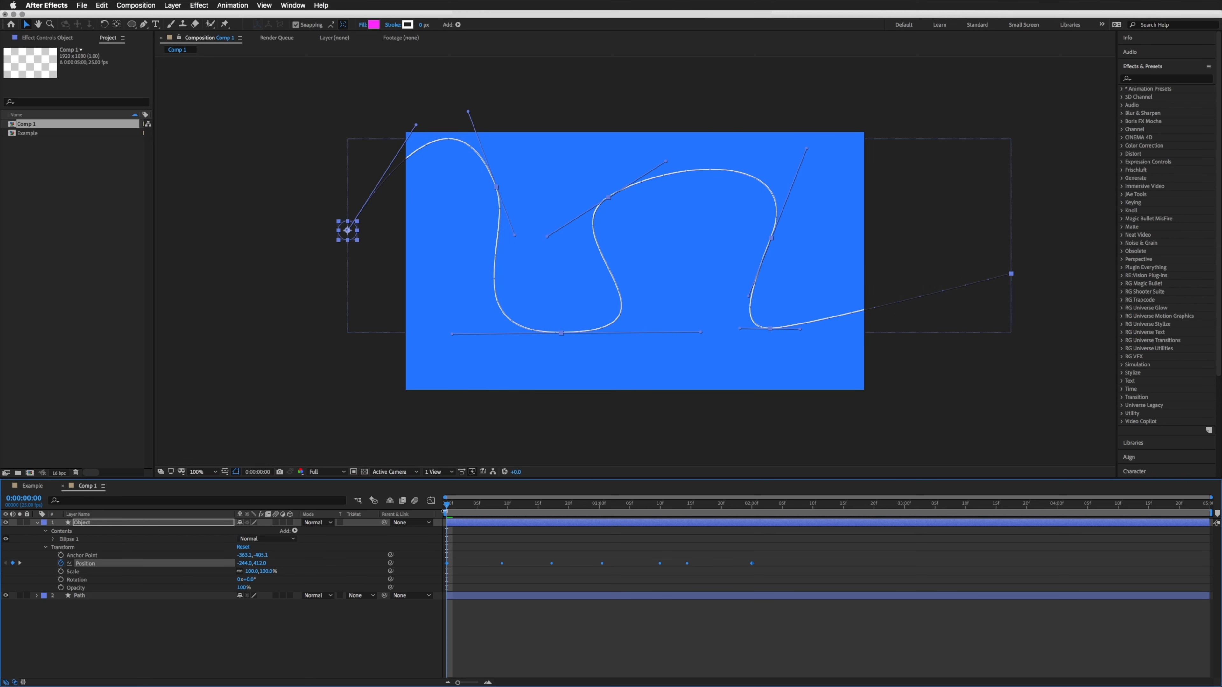
# Stretch the Object layer's Position keyframes proportionally so the last one lands at the end of the composition
pyautogui.moveTo(449, 507); pyautogui.dragTo(407, 511)
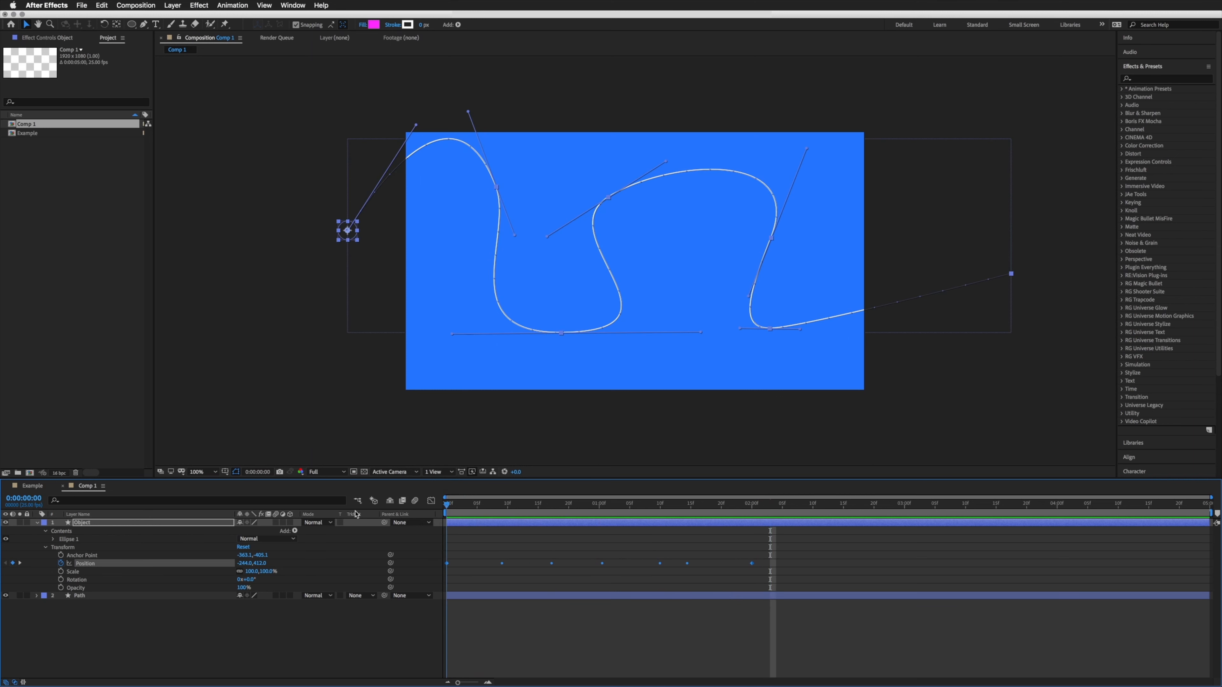
pyautogui.click(749, 547)
pyautogui.click(752, 564)
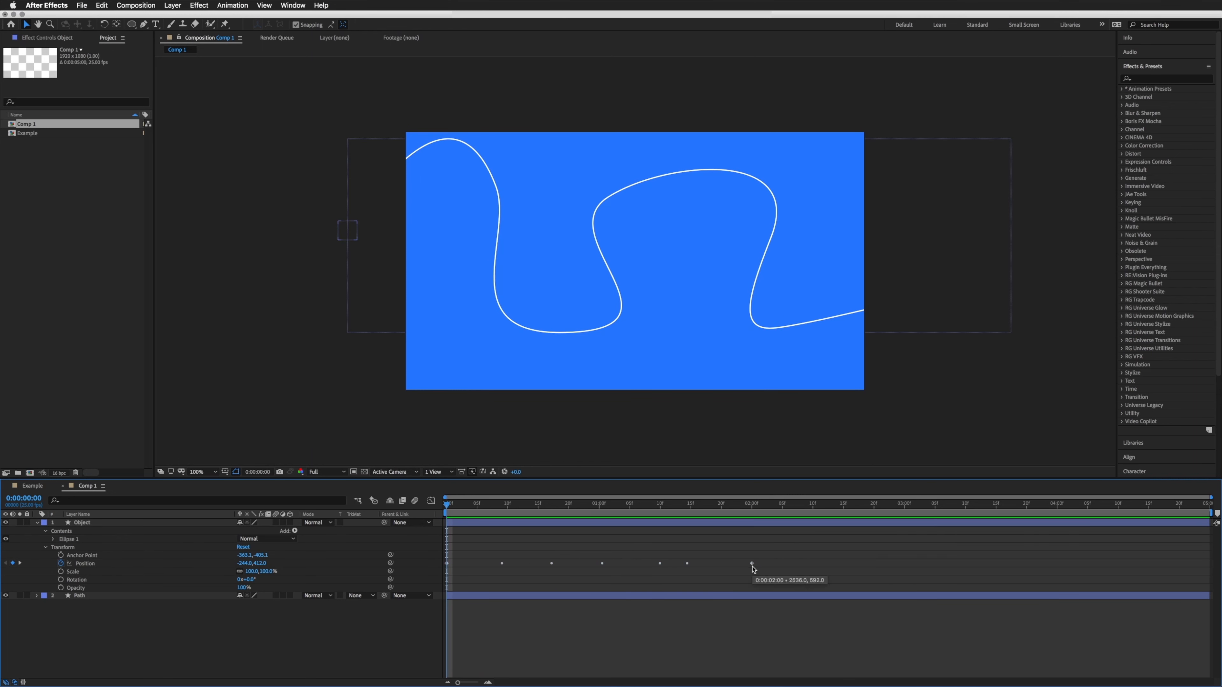
pyautogui.moveTo(753, 568); pyautogui.dragTo(1022, 573)
pyautogui.moveTo(1115, 564); pyautogui.dragTo(450, 571)
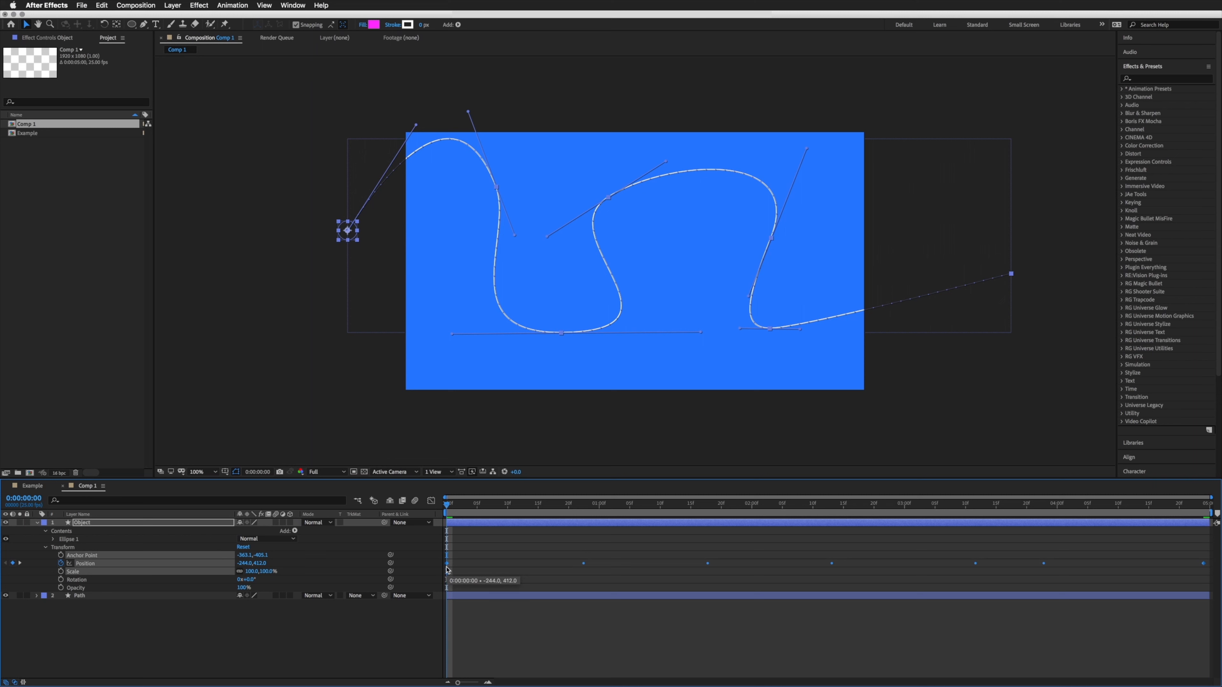
# Check the Rove Across Time option on the Object layer's first Position keyframe and preview the circle's motion
pyautogui.rightClick(446, 565)
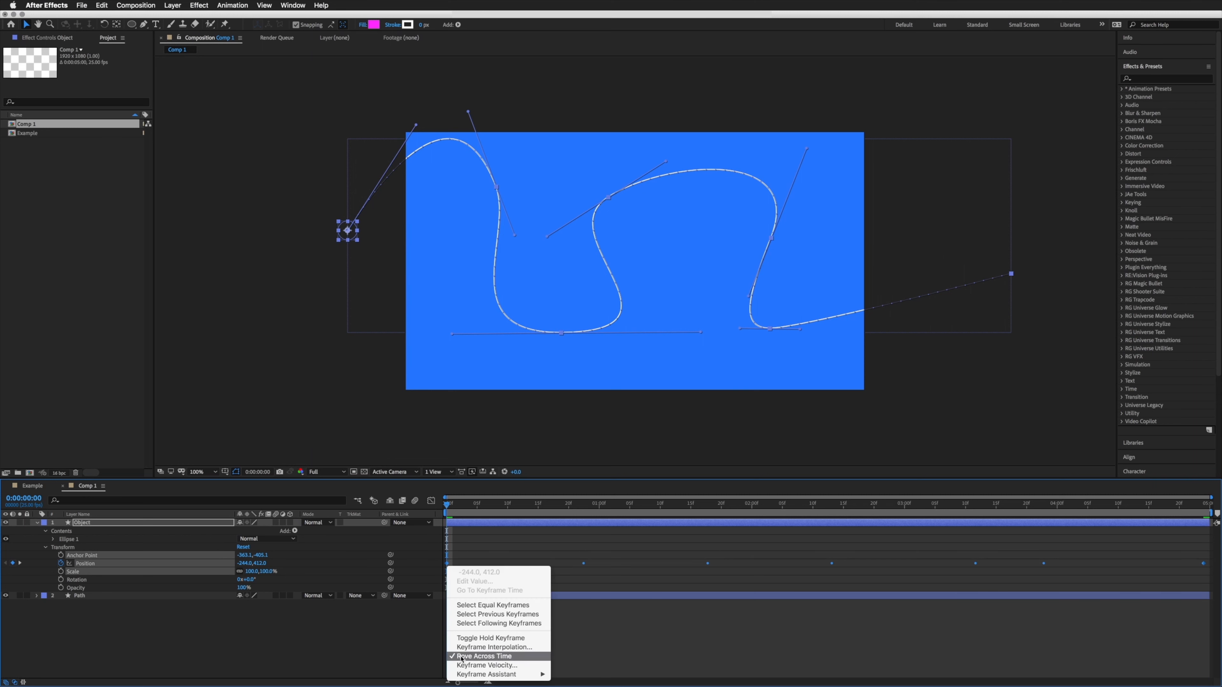
pyautogui.click(498, 656)
pyautogui.click(1114, 531)
pyautogui.press('space')
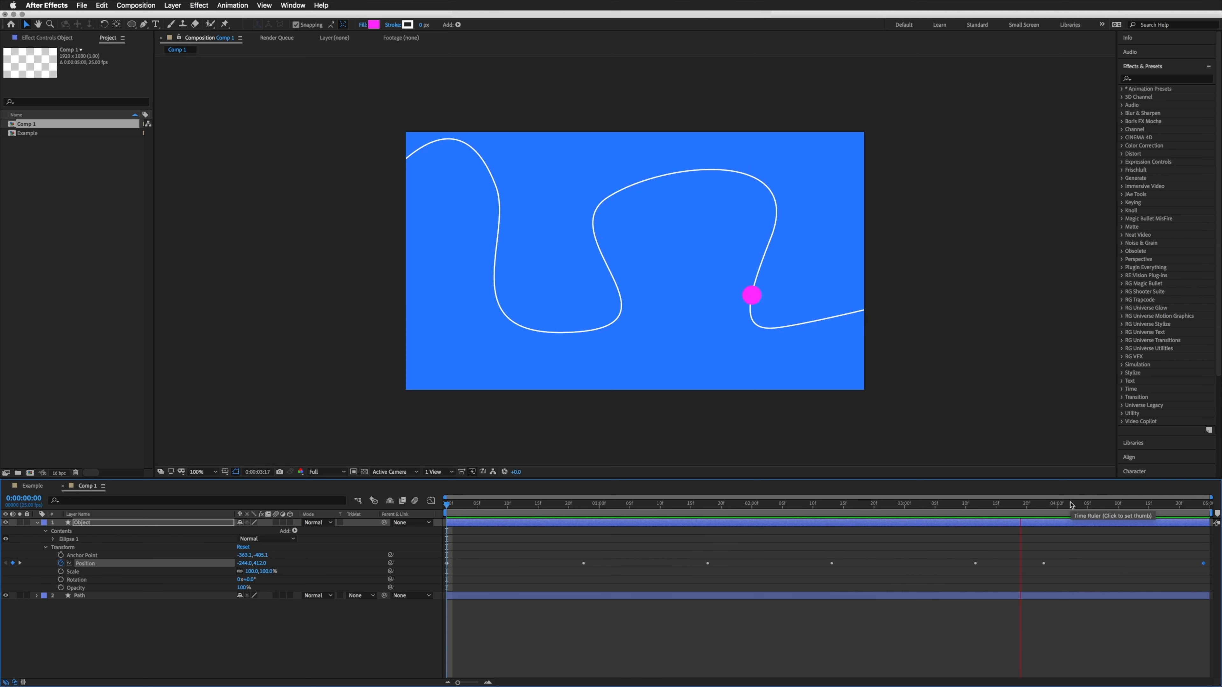
pyautogui.press('space')
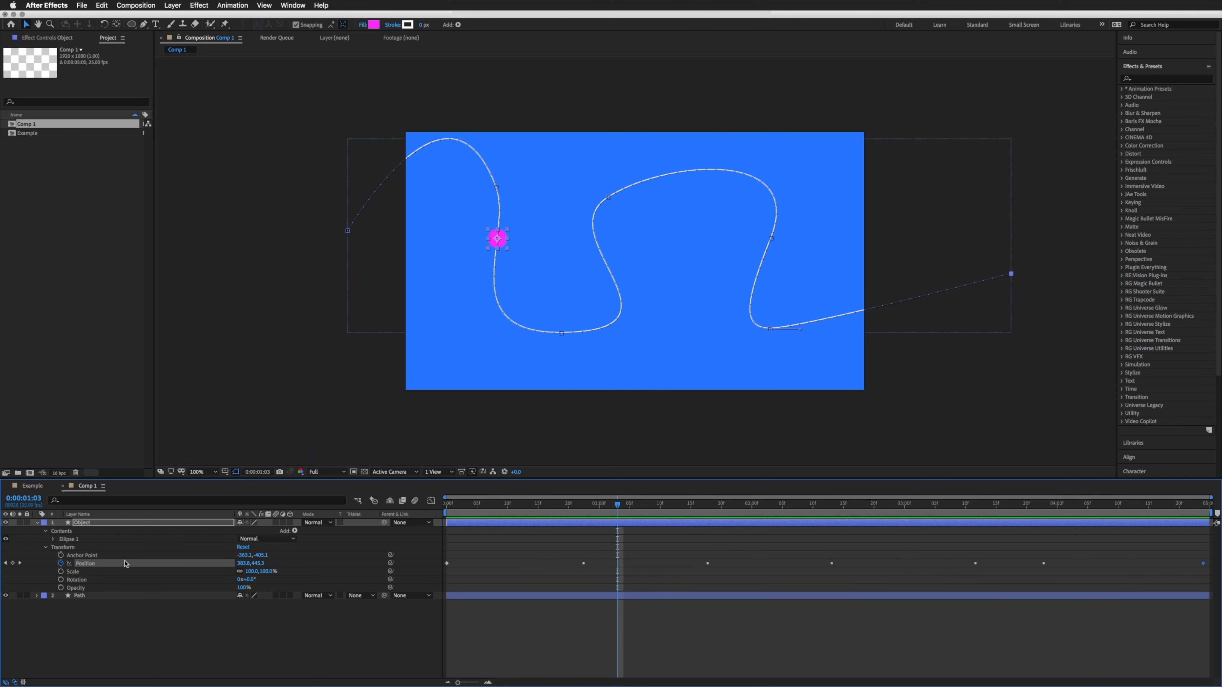
# Return to the start of the composition and delete the circle's Object layer
pyautogui.click(111, 633)
pyautogui.press('Home')
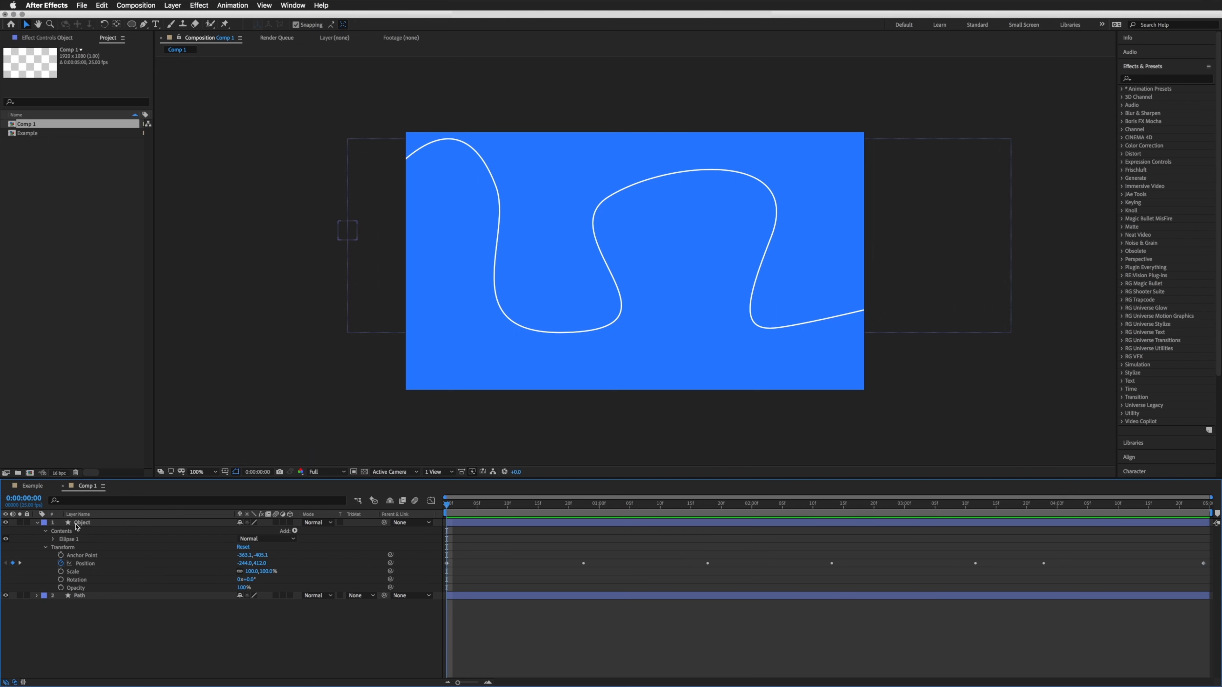
pyautogui.click(86, 524)
pyautogui.press('Delete')
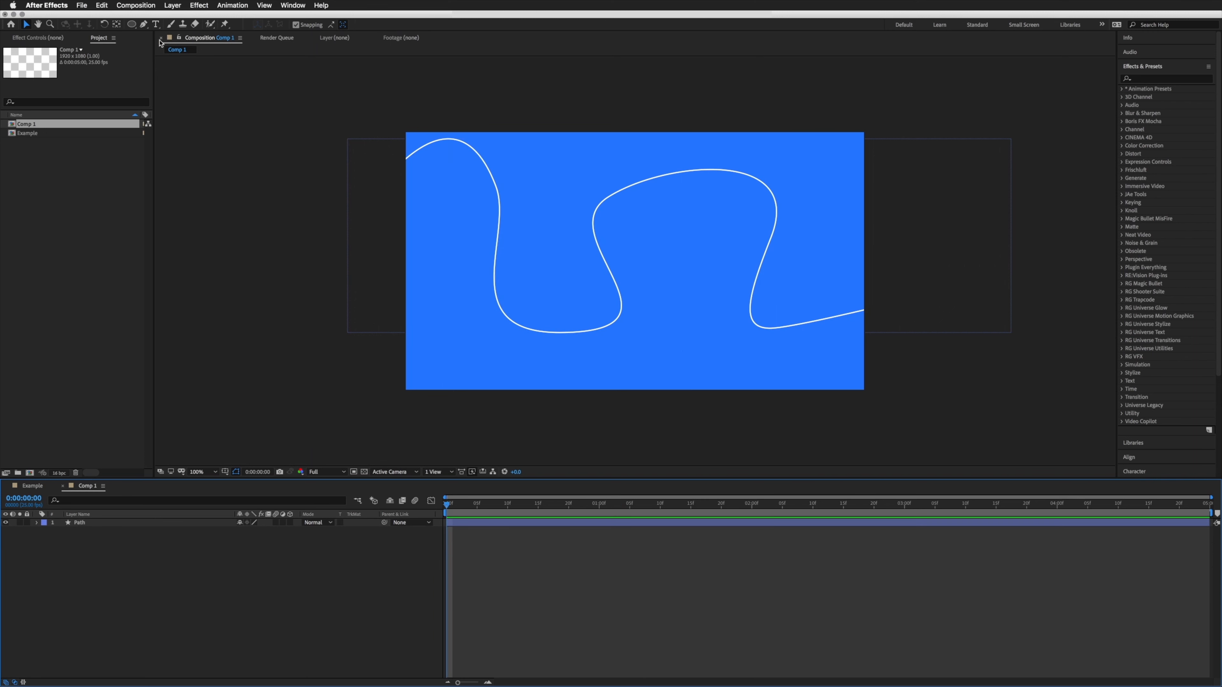
# Draw a closed four-point magenta arrowhead pointing right on its own shape layer, inside the composition near its center, with the Pen tool
pyautogui.click(129, 25)
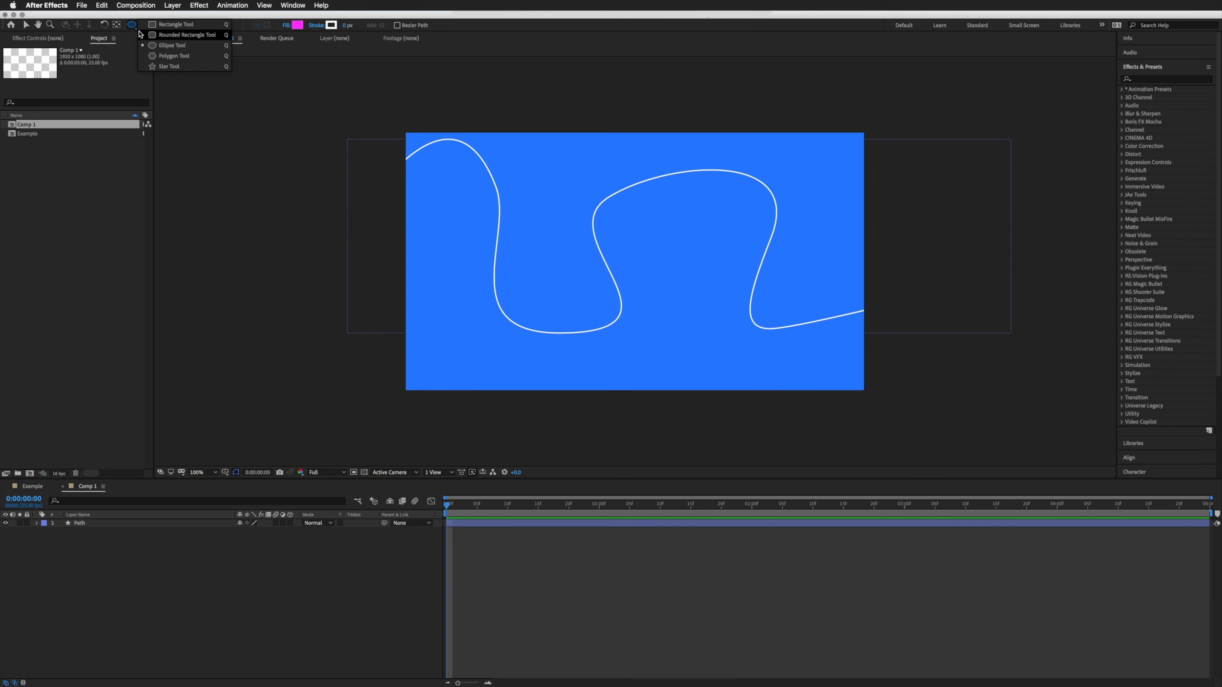
pyautogui.click(506, 586)
pyautogui.click(144, 25)
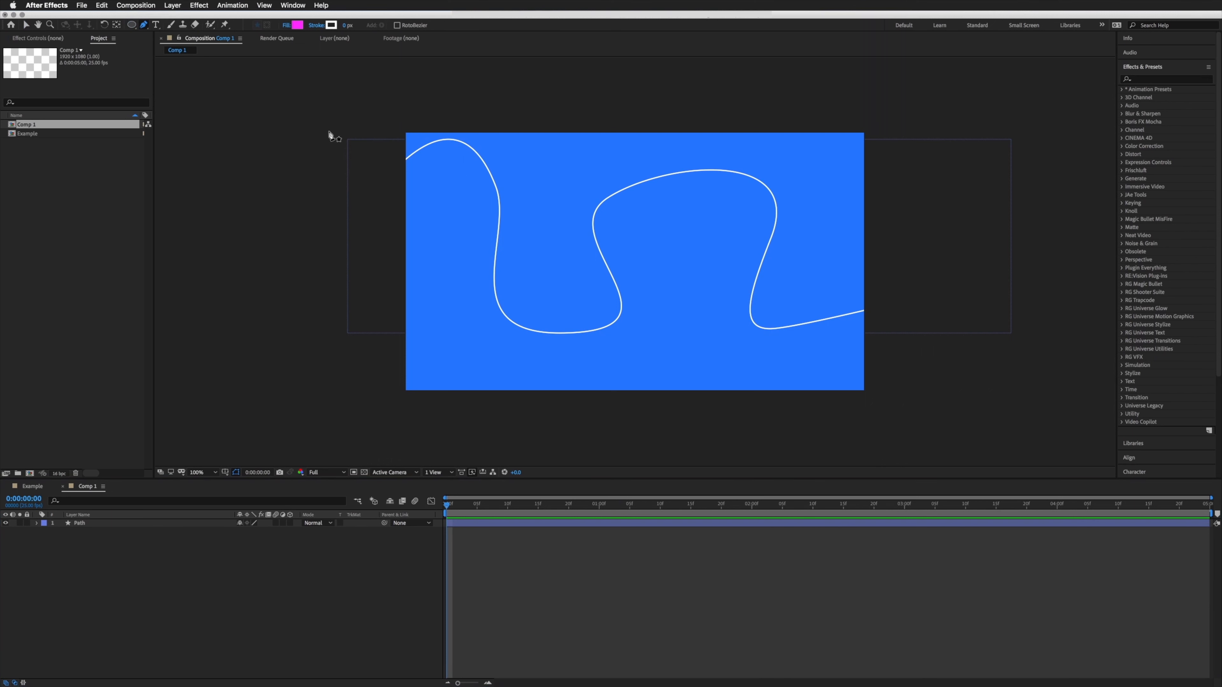
pyautogui.click(672, 246)
pyautogui.click(668, 277)
pyautogui.click(693, 260)
pyautogui.click(673, 247)
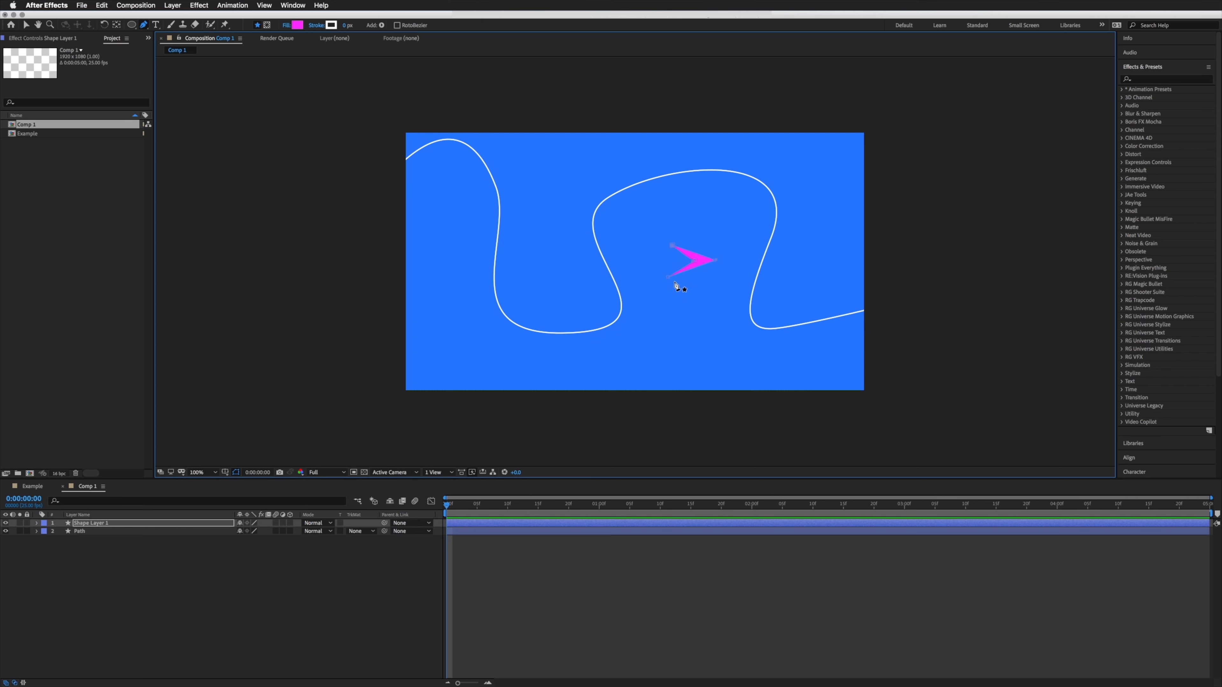
# Paste the copied path into the Position property of the arrowhead's shape layer at the start of the composition
pyautogui.click(88, 531)
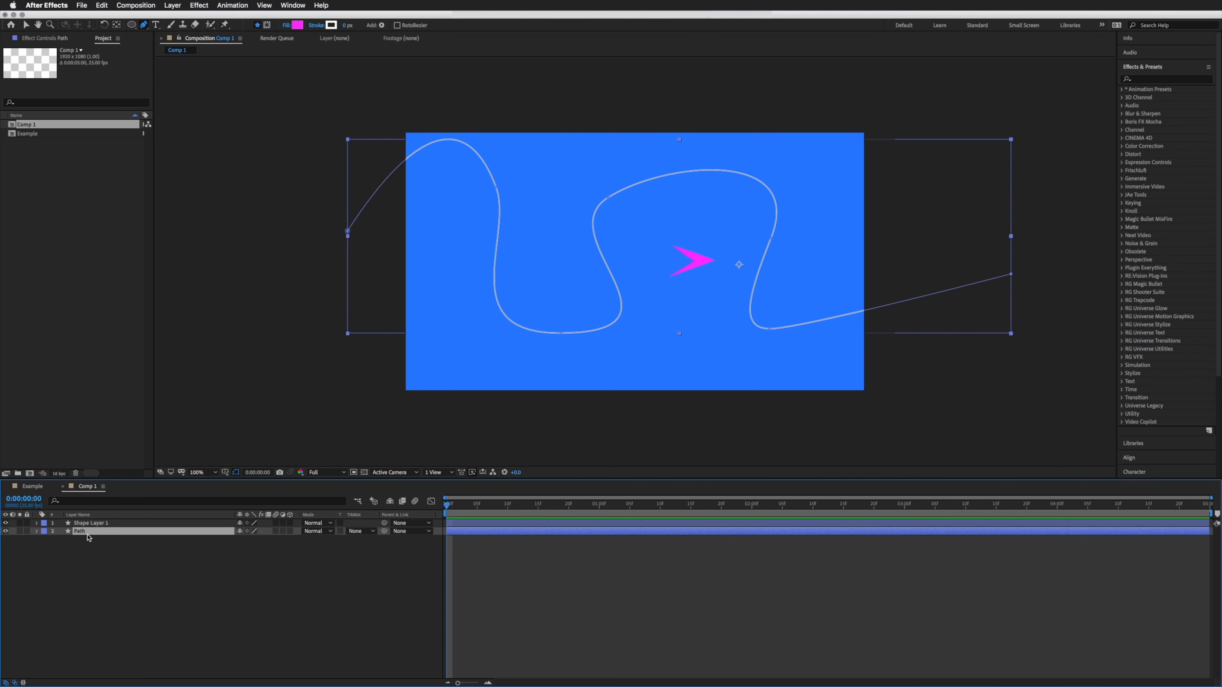
pyautogui.click(89, 523)
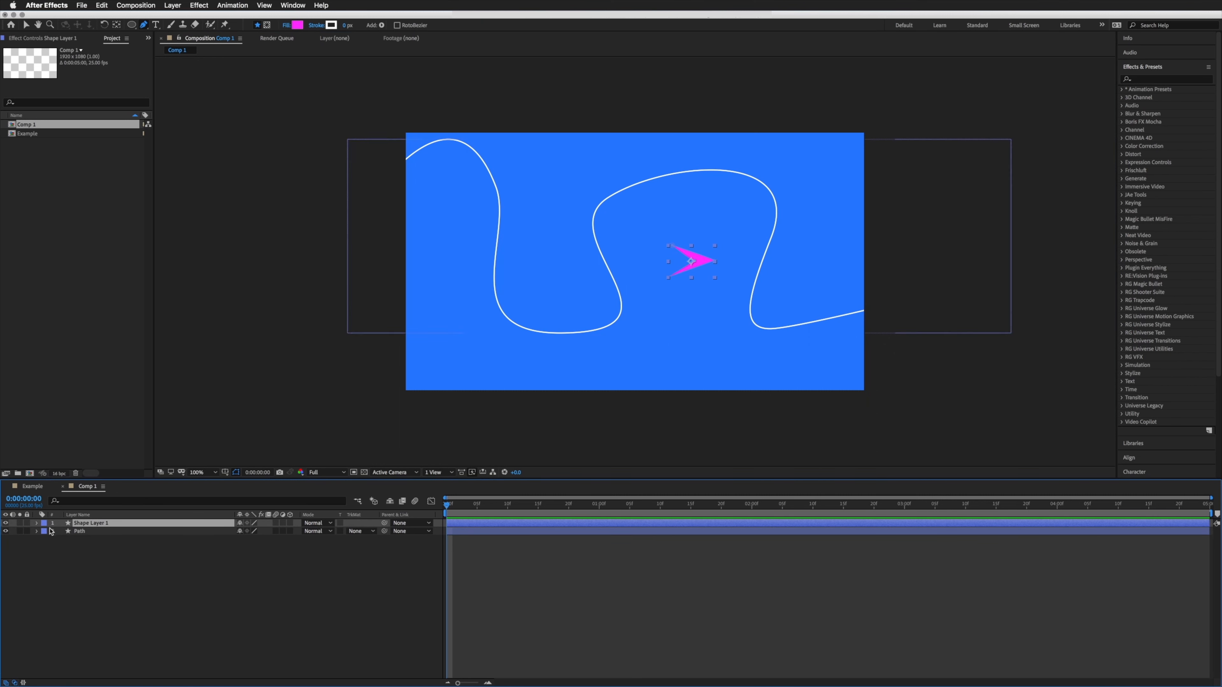
pyautogui.press('p')
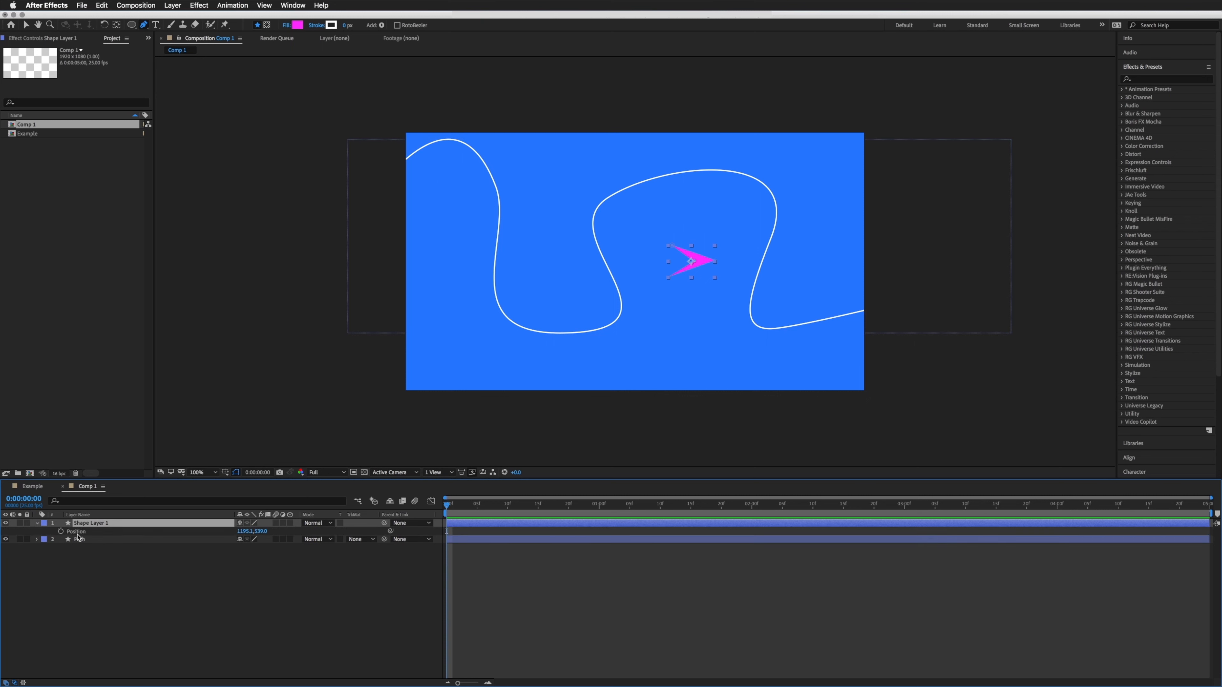
pyautogui.hotkey('ctrl', 'v')
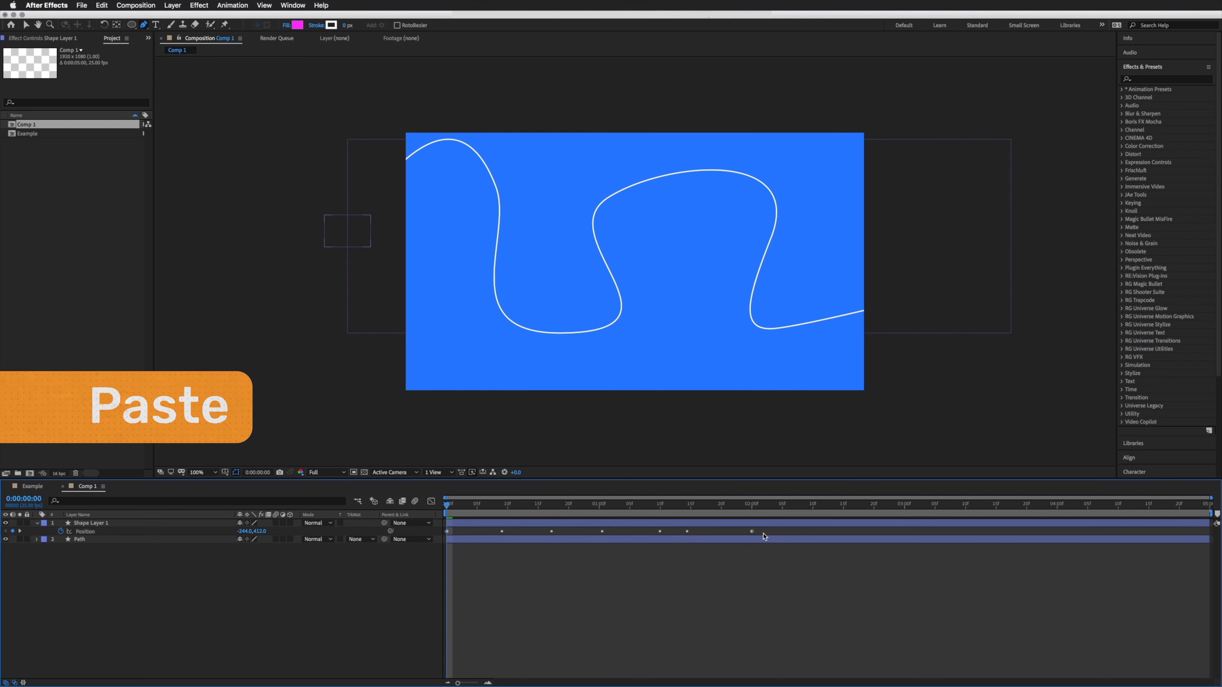
# Stretch the arrowhead's Position keyframes proportionally to the end of the composition and scrub through its motion
pyautogui.moveTo(751, 531); pyautogui.dragTo(769, 532)
pyautogui.moveTo(1203, 550); pyautogui.dragTo(1206, 549)
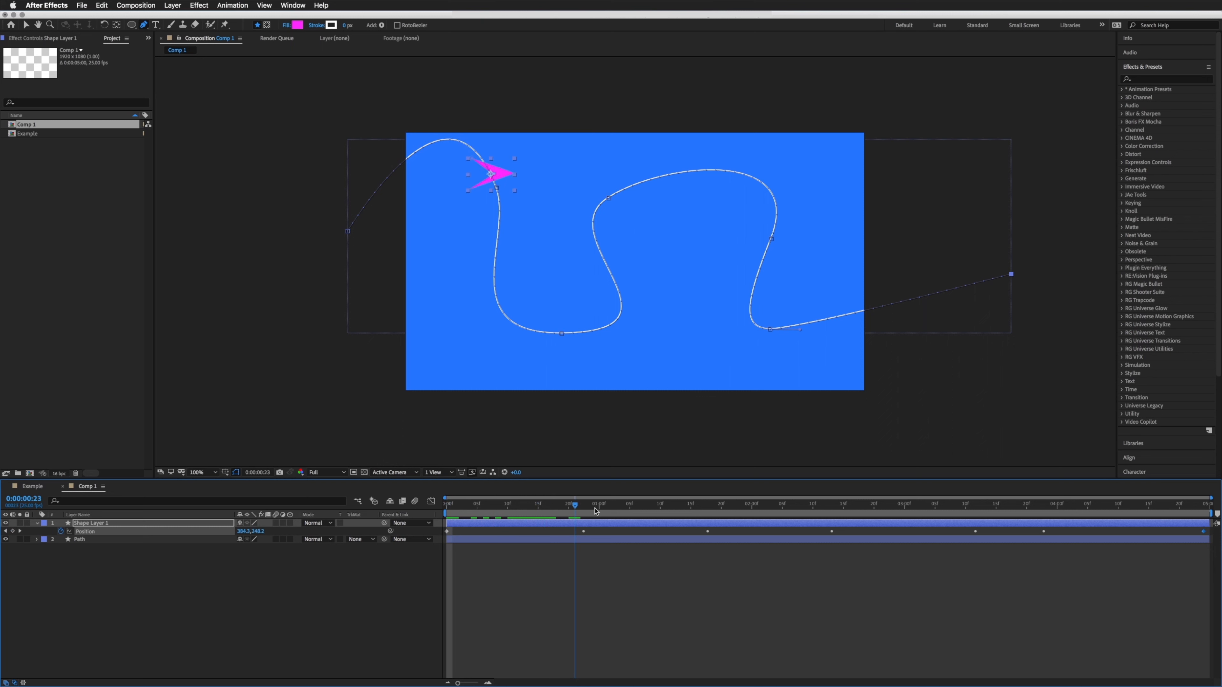
pyautogui.press('v')
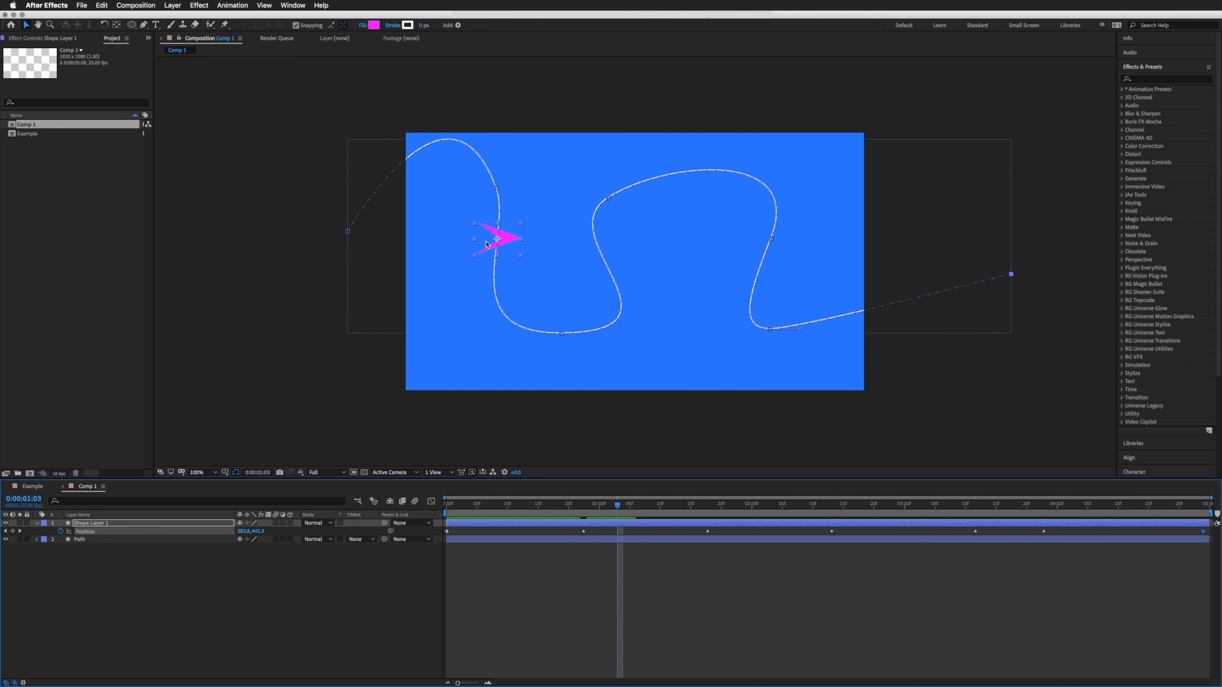
pyautogui.click(596, 501)
pyautogui.moveTo(595, 498); pyautogui.dragTo(528, 519)
pyautogui.click(33, 487)
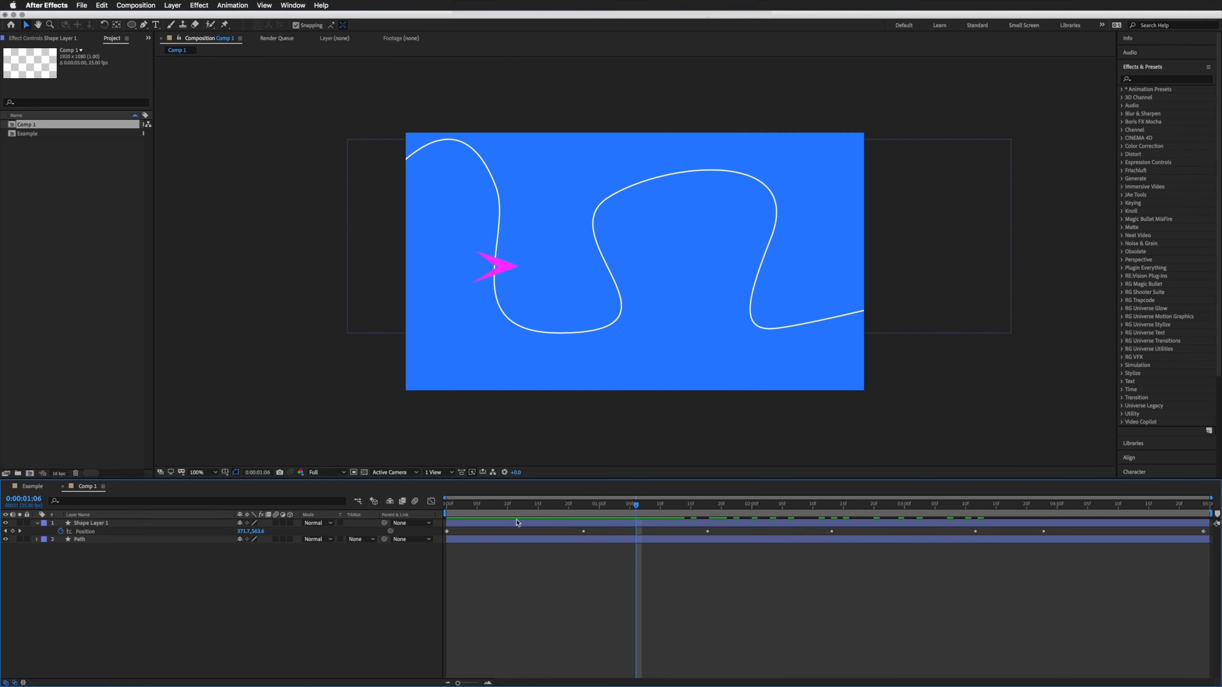
# Rename the arrowhead's shape layer Object
pyautogui.click(105, 524)
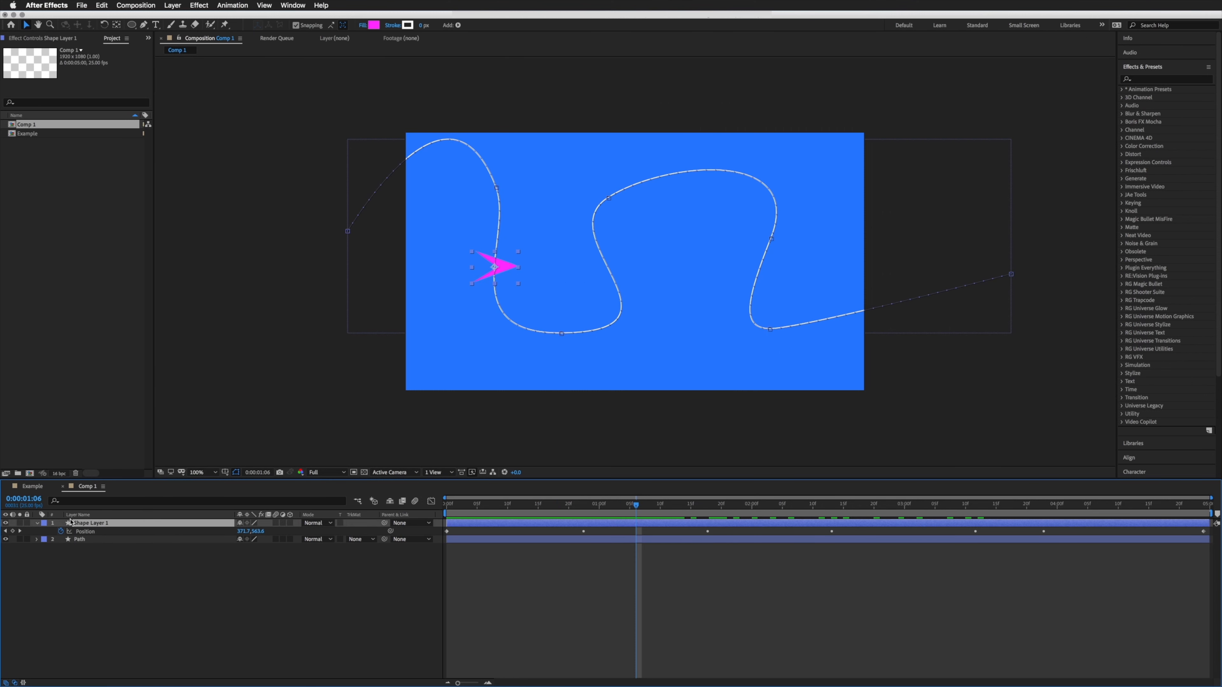
pyautogui.press('Return')
pyautogui.write('Object')
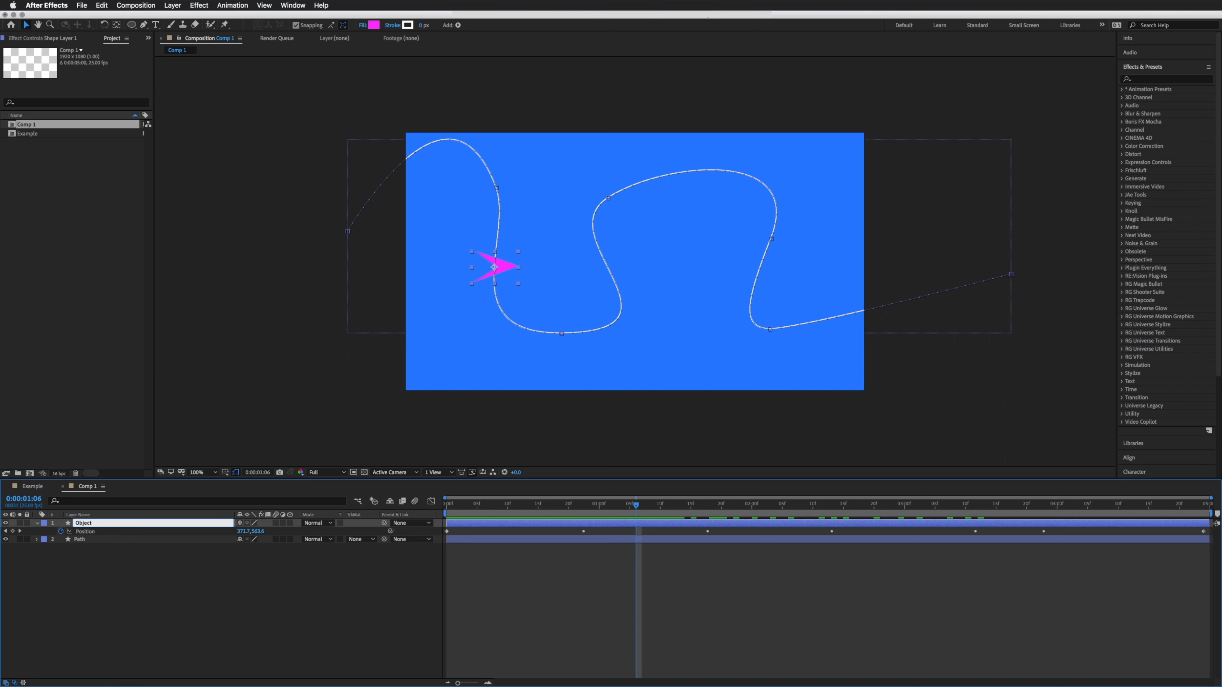
pyautogui.press('Return')
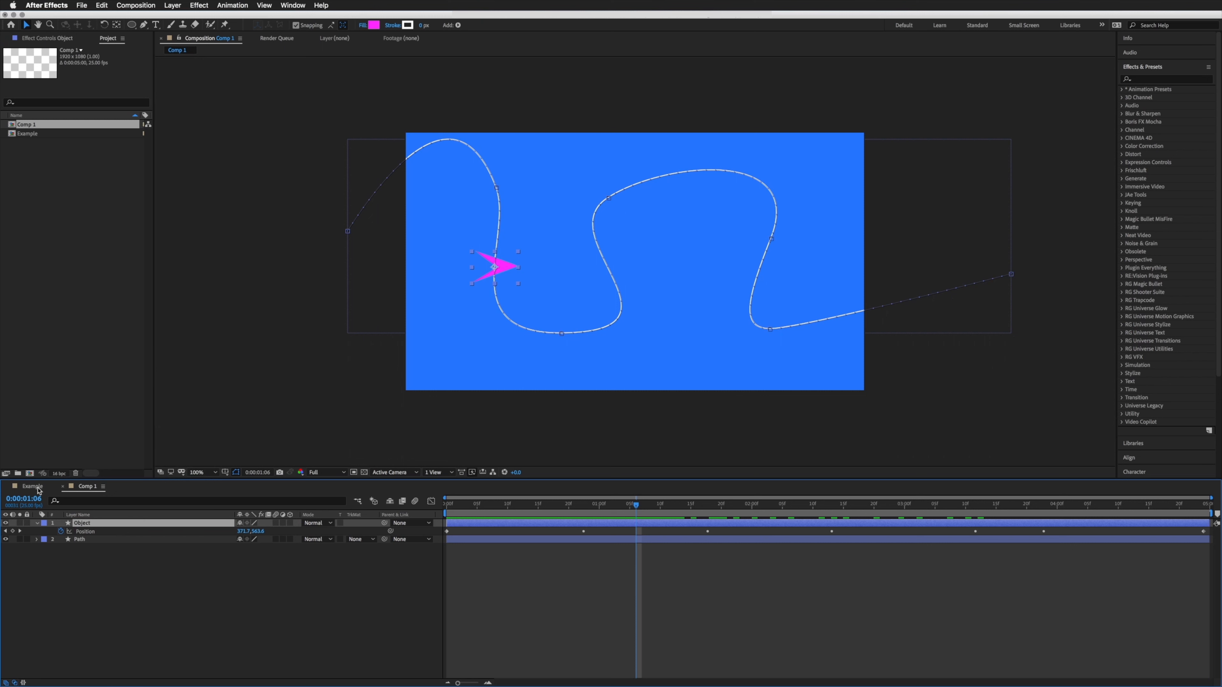
# Set the Object layer's Auto-Orientation to Orient Along Path
pyautogui.rightClick(96, 525)
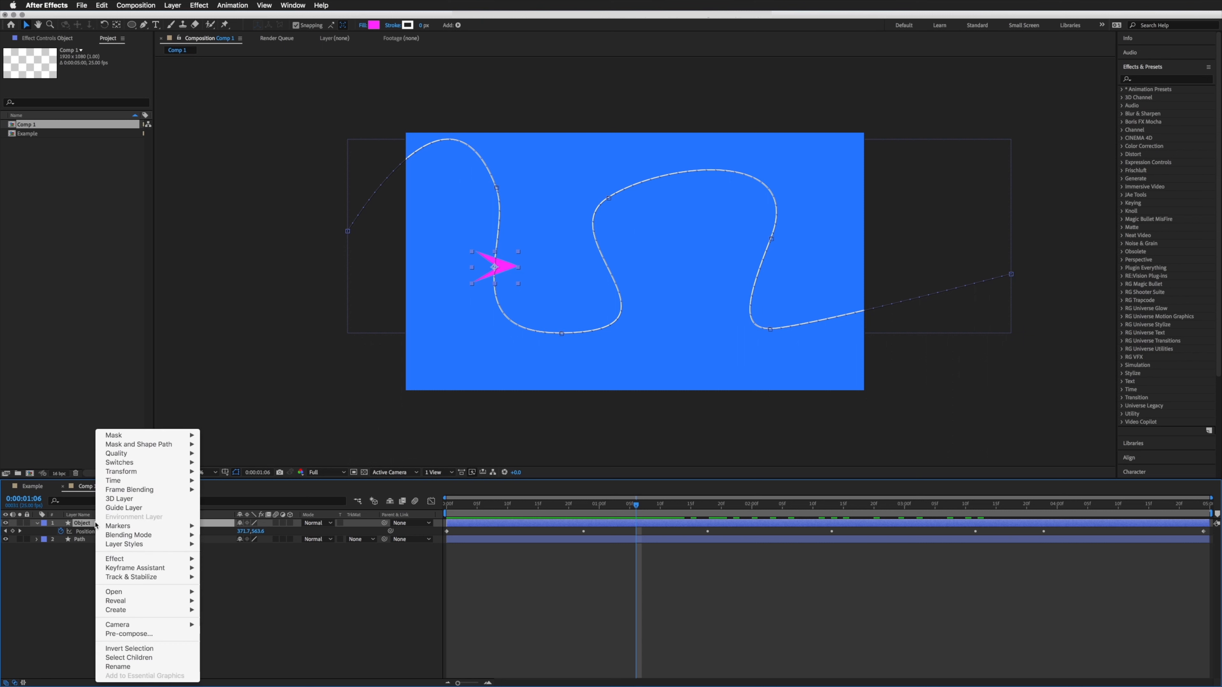
pyautogui.moveTo(103, 527)
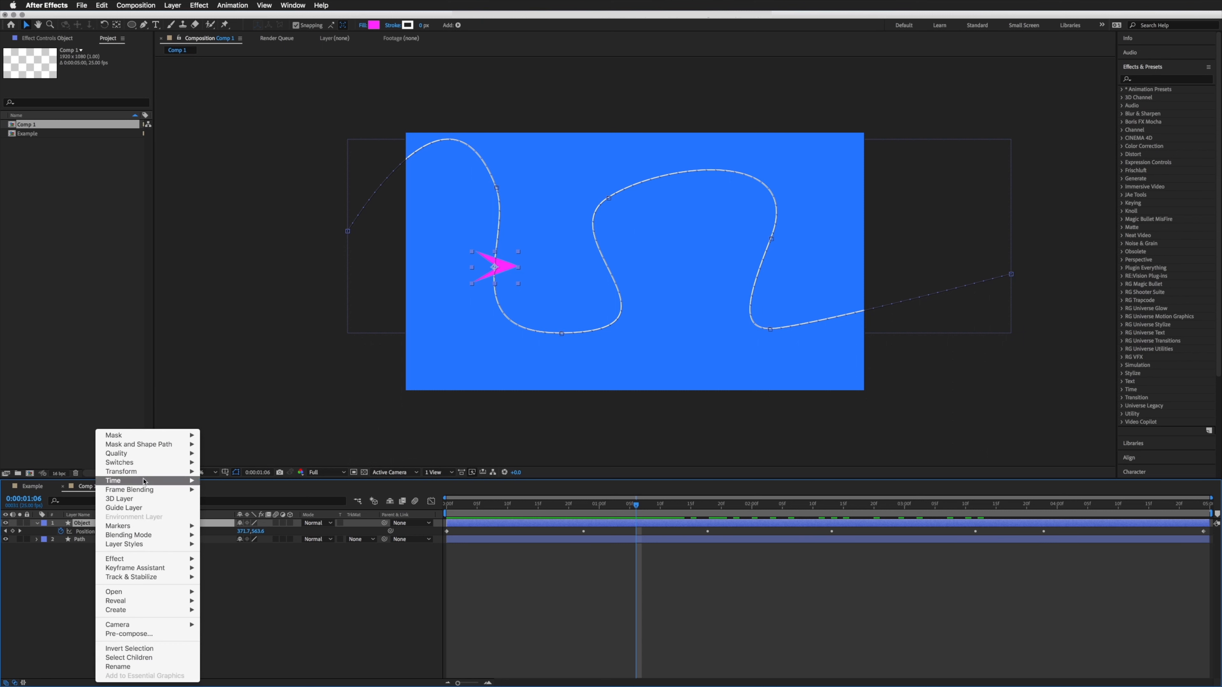
pyautogui.moveTo(126, 471)
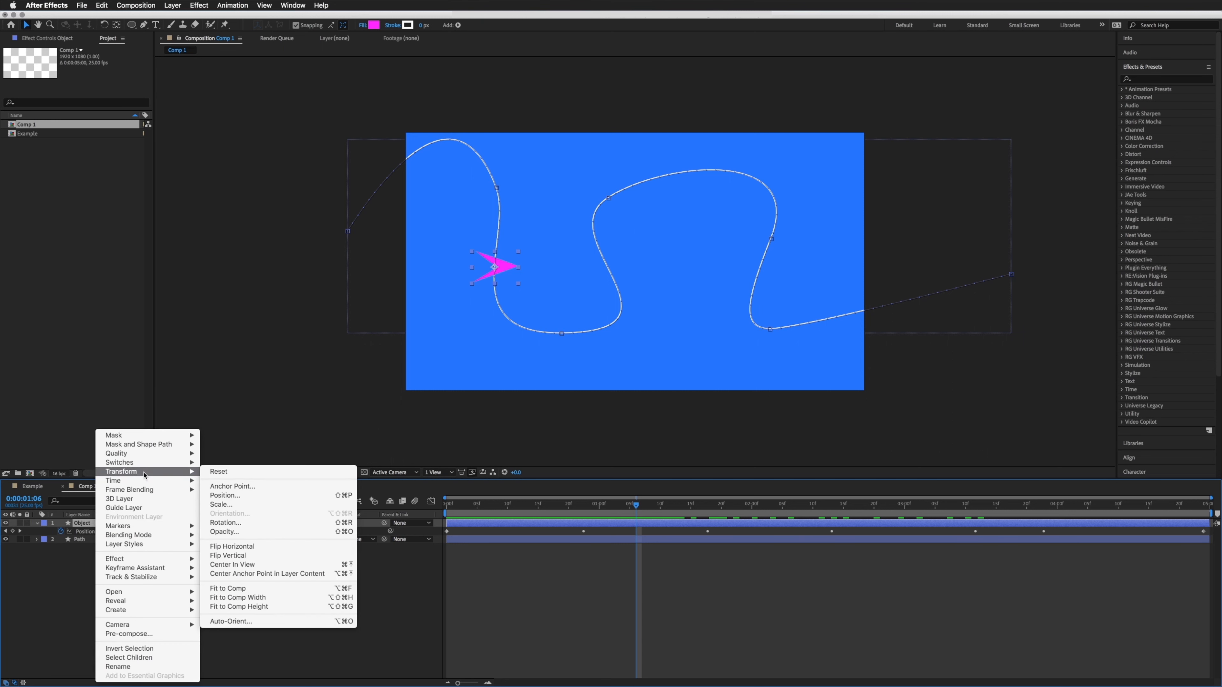
pyautogui.click(231, 621)
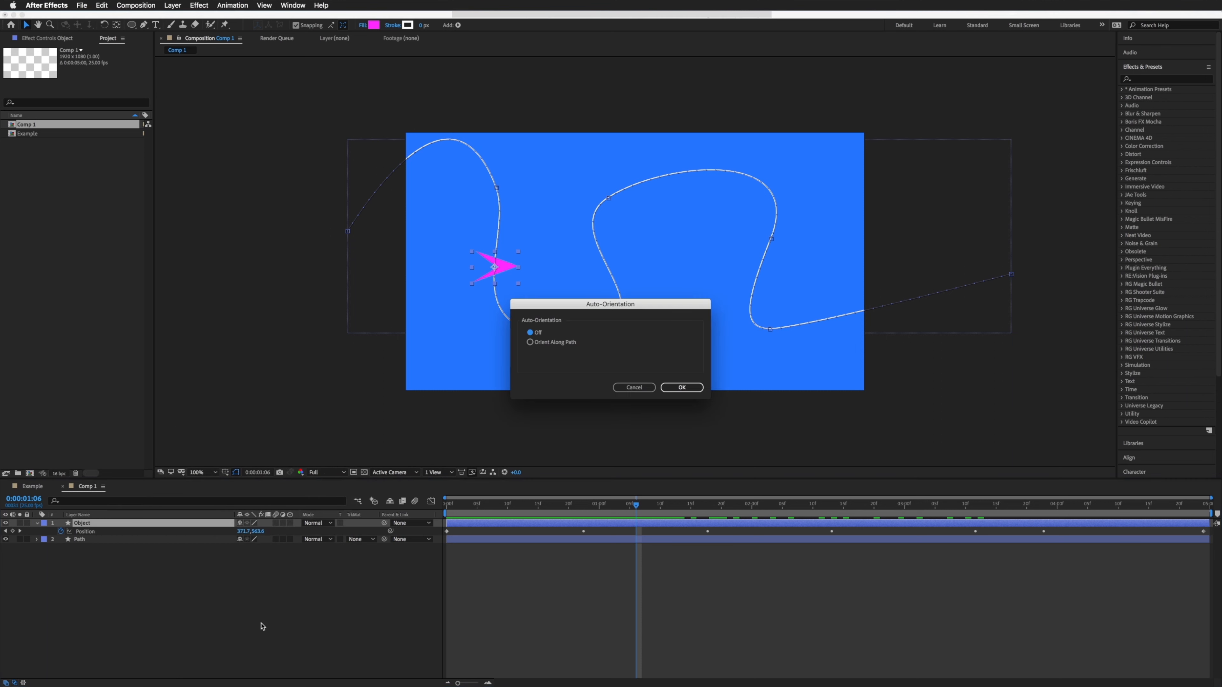
pyautogui.click(531, 343)
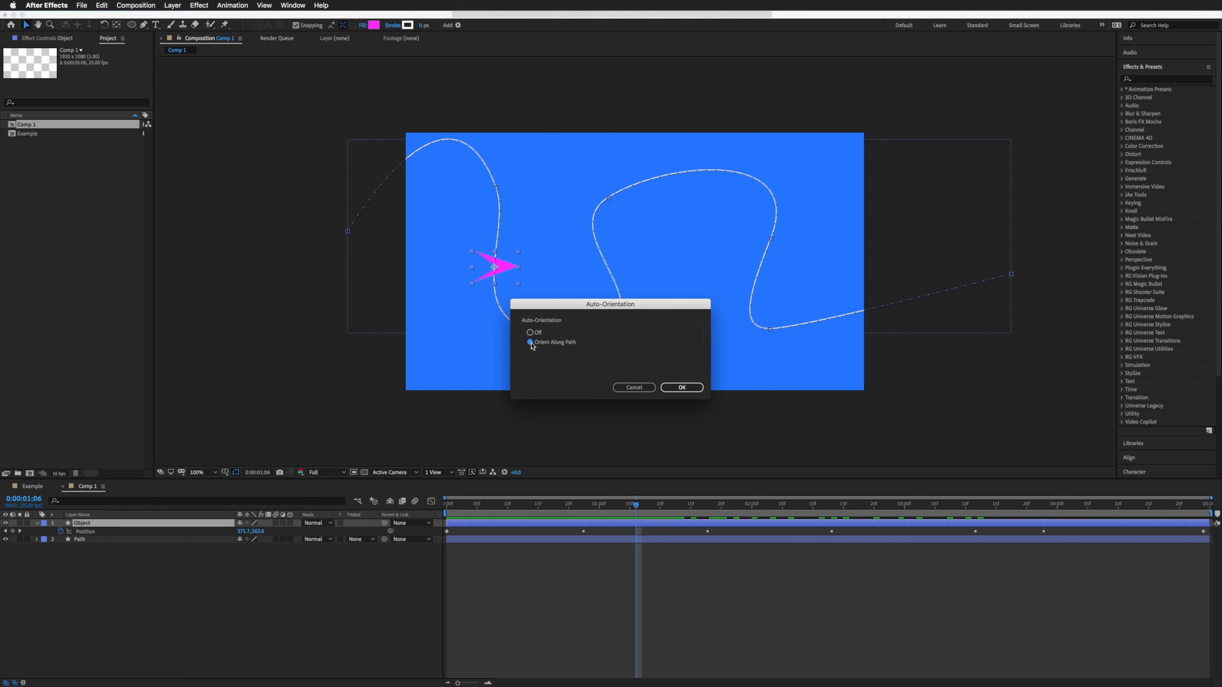
pyautogui.click(690, 388)
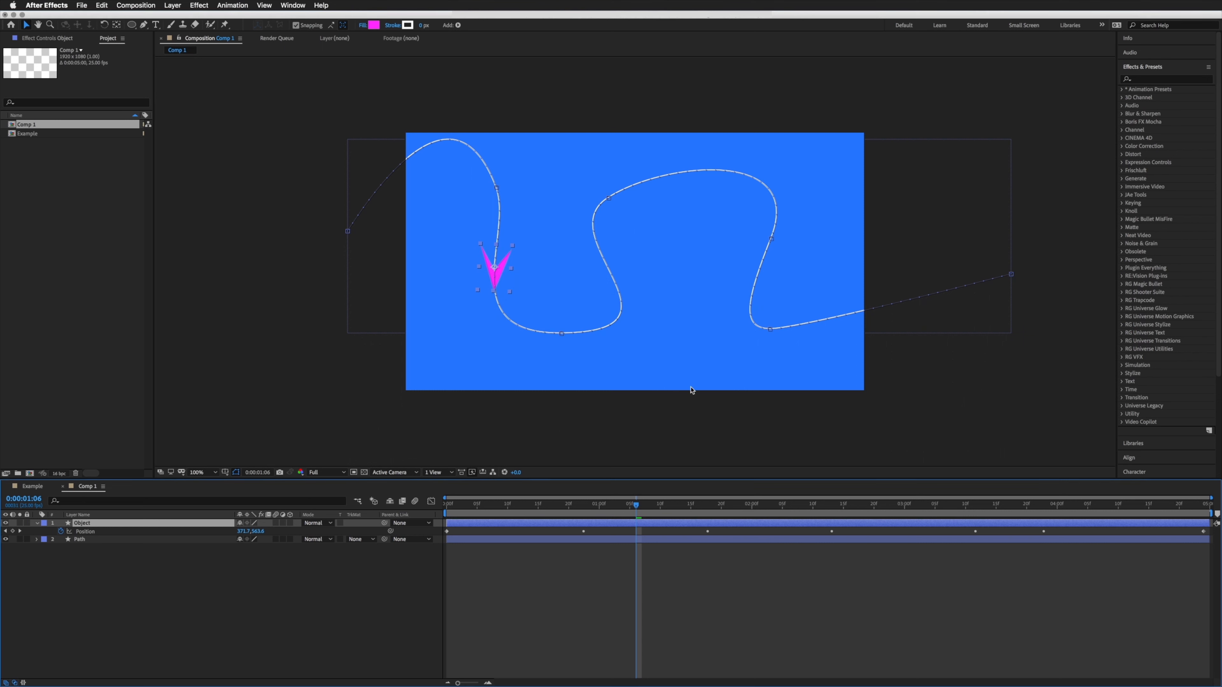
# Scrub and play the animation to check how the arrowhead turns along the curve
pyautogui.moveTo(617, 505); pyautogui.dragTo(910, 517)
pyautogui.press('space')
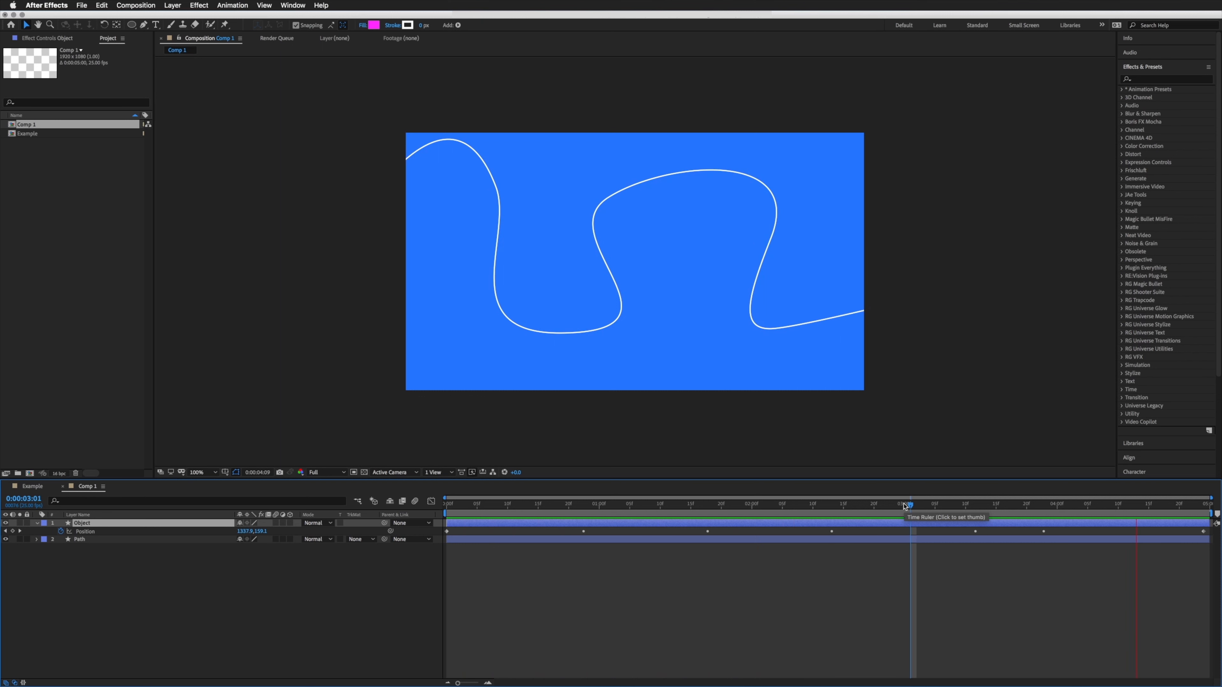
pyautogui.press('space')
pyautogui.moveTo(760, 505); pyautogui.dragTo(569, 505)
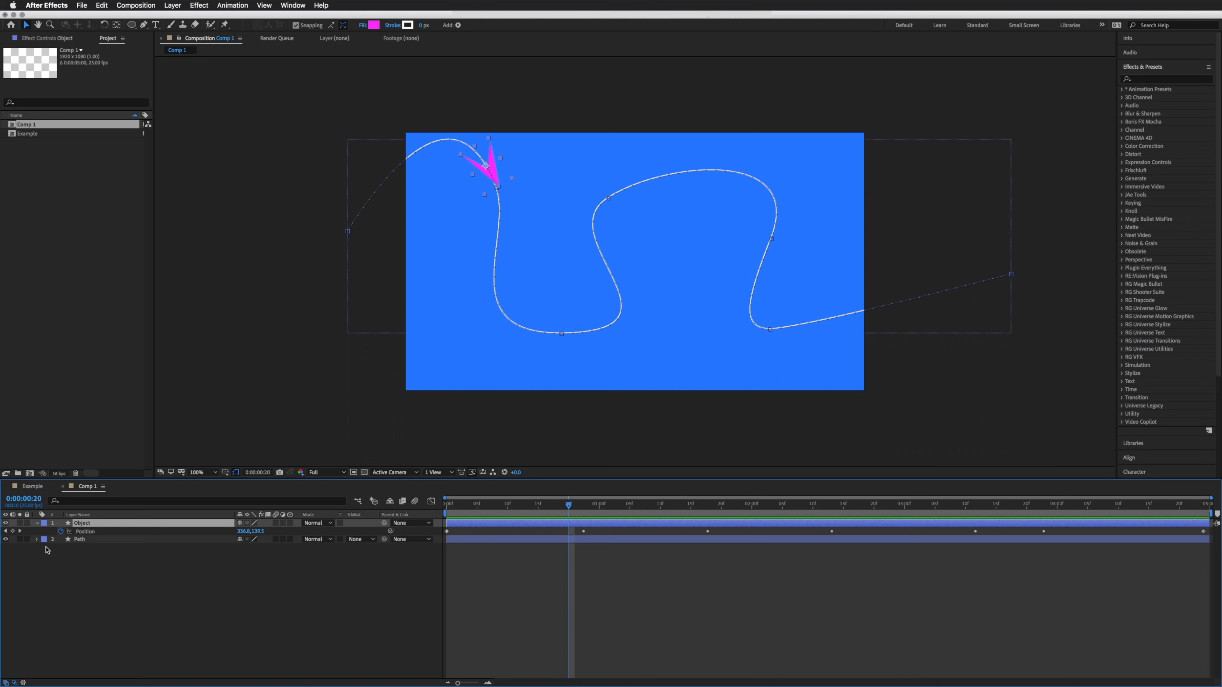
# Reshape Path 1 on the Path layer by moving the vertex at the start of the second hump down and to the right
pyautogui.click(79, 539)
pyautogui.click(37, 539)
pyautogui.click(90, 573)
pyautogui.moveTo(589, 179); pyautogui.dragTo(662, 227)
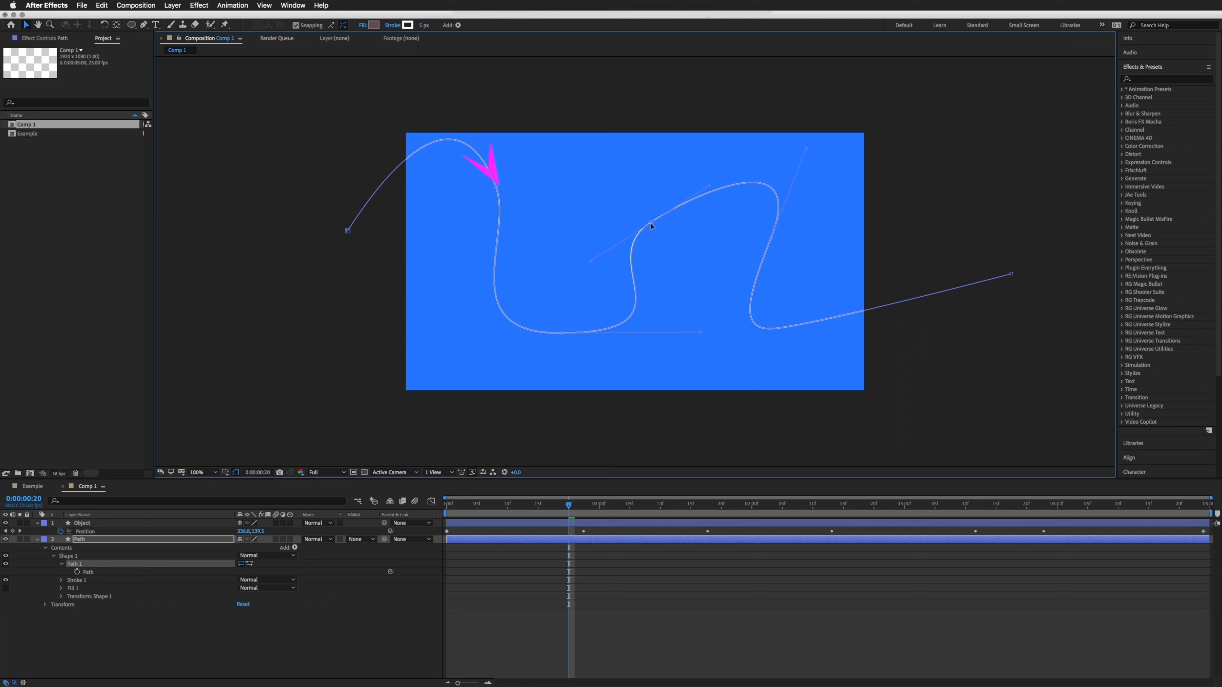
# Scrub through the timeline to compare the arrowhead's motion with the reshaped white curve
pyautogui.moveTo(568, 505); pyautogui.dragTo(801, 504)
pyautogui.moveTo(458, 504); pyautogui.dragTo(445, 504)
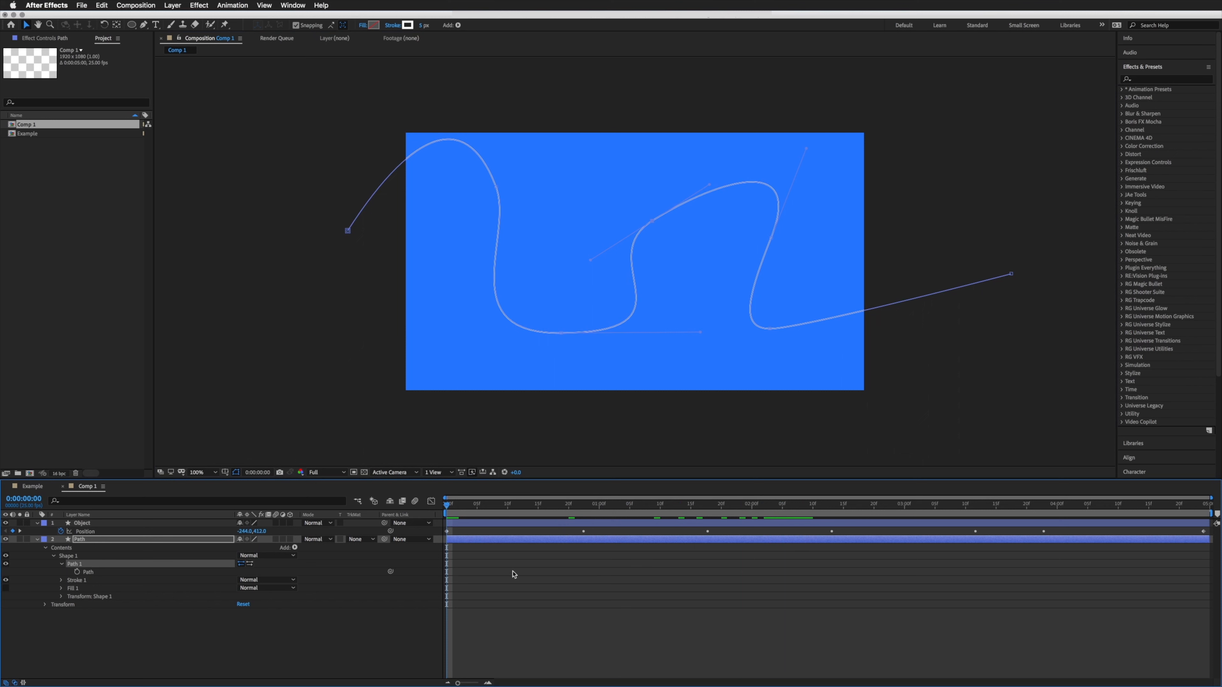
pyautogui.moveTo(482, 509); pyautogui.dragTo(685, 505)
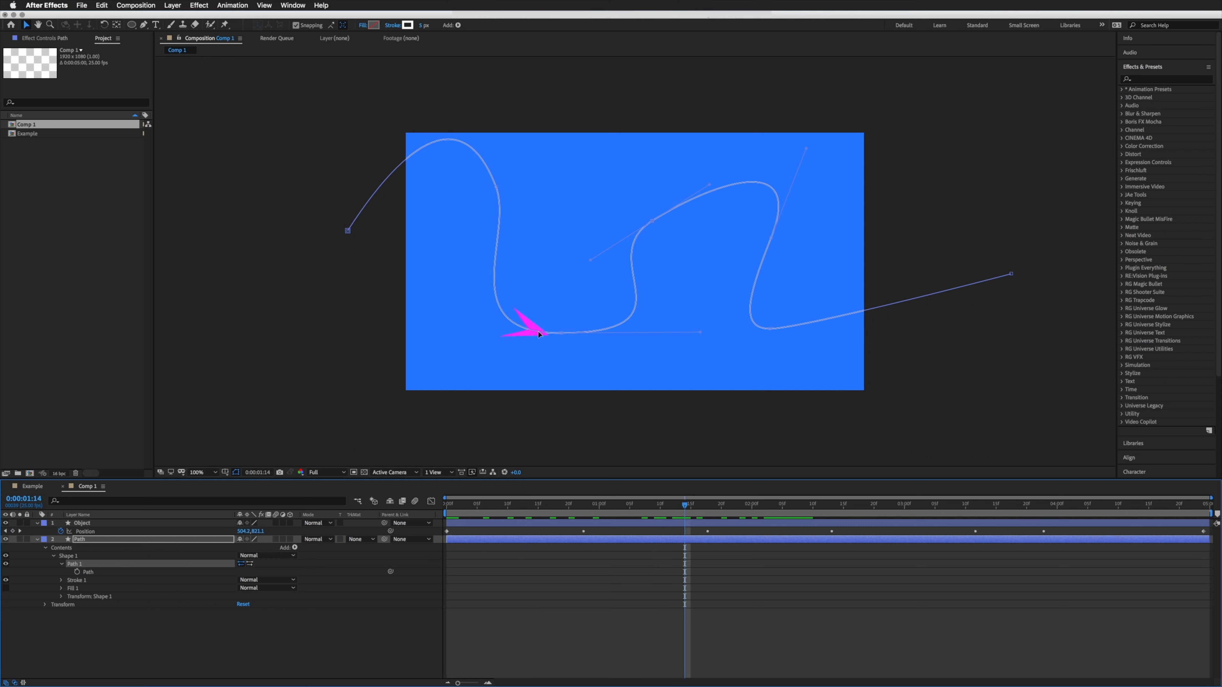
pyautogui.moveTo(629, 504); pyautogui.dragTo(709, 504)
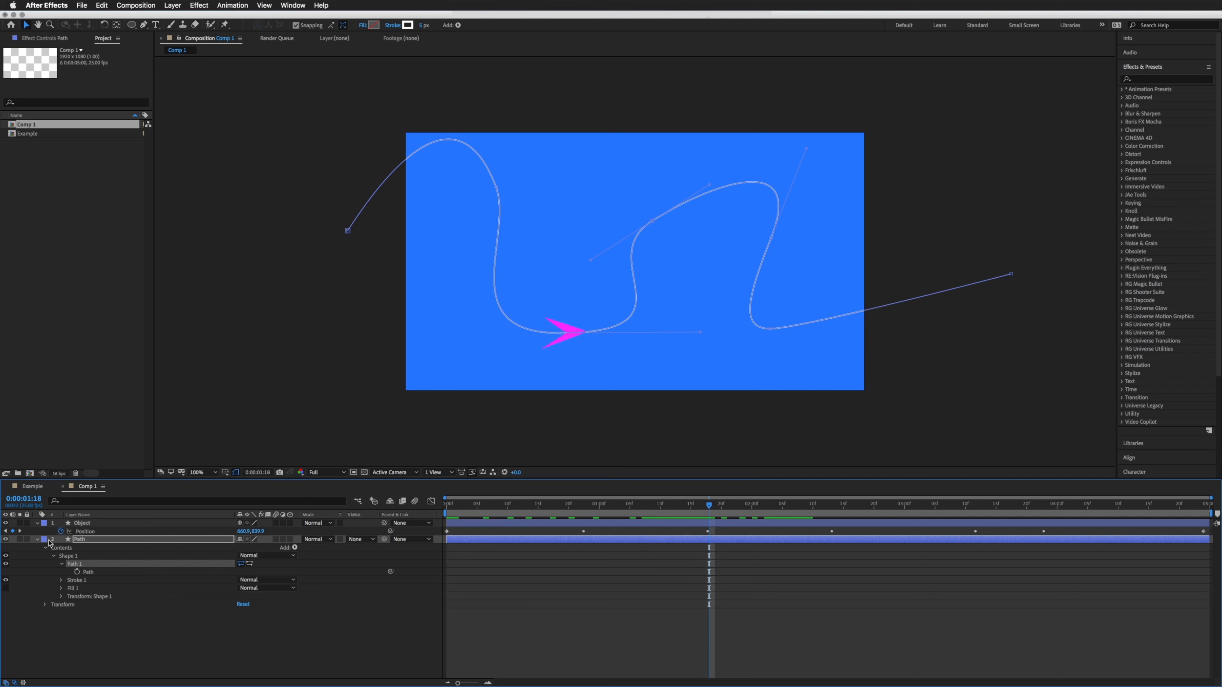
# Set the Object layer's Rotation to 180° and scrub the timeline to check the arrowhead's direction
pyautogui.click(80, 526)
pyautogui.press('r')
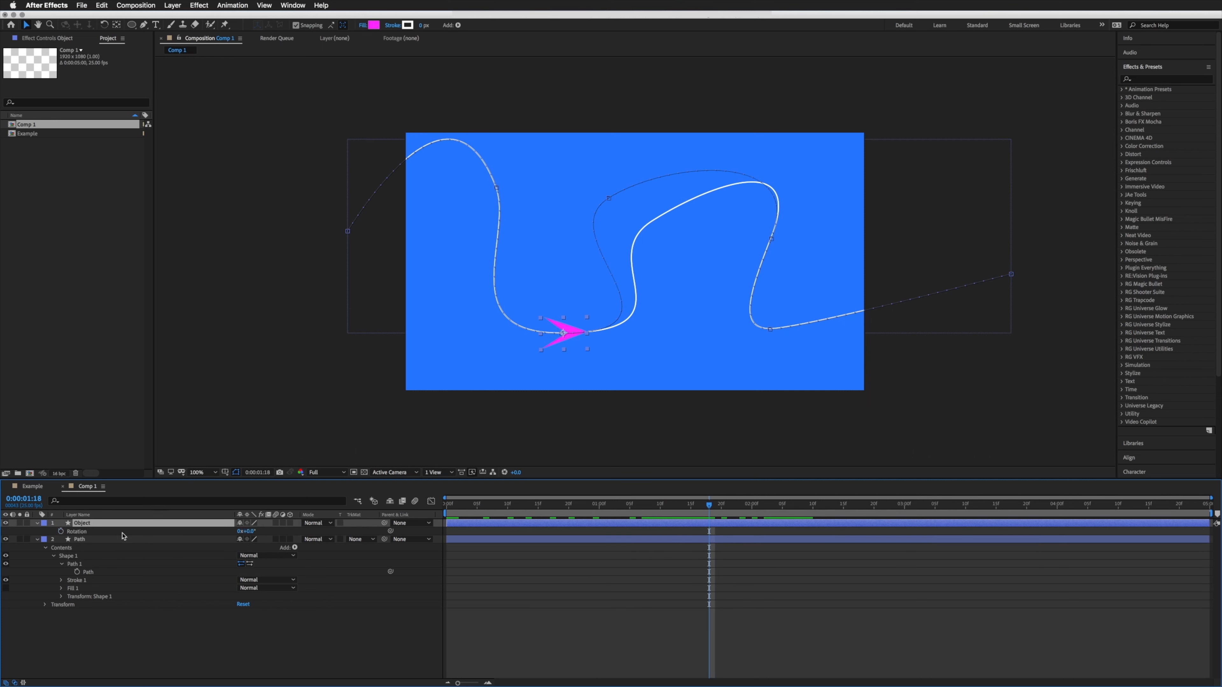
pyautogui.moveTo(250, 530); pyautogui.dragTo(259, 529)
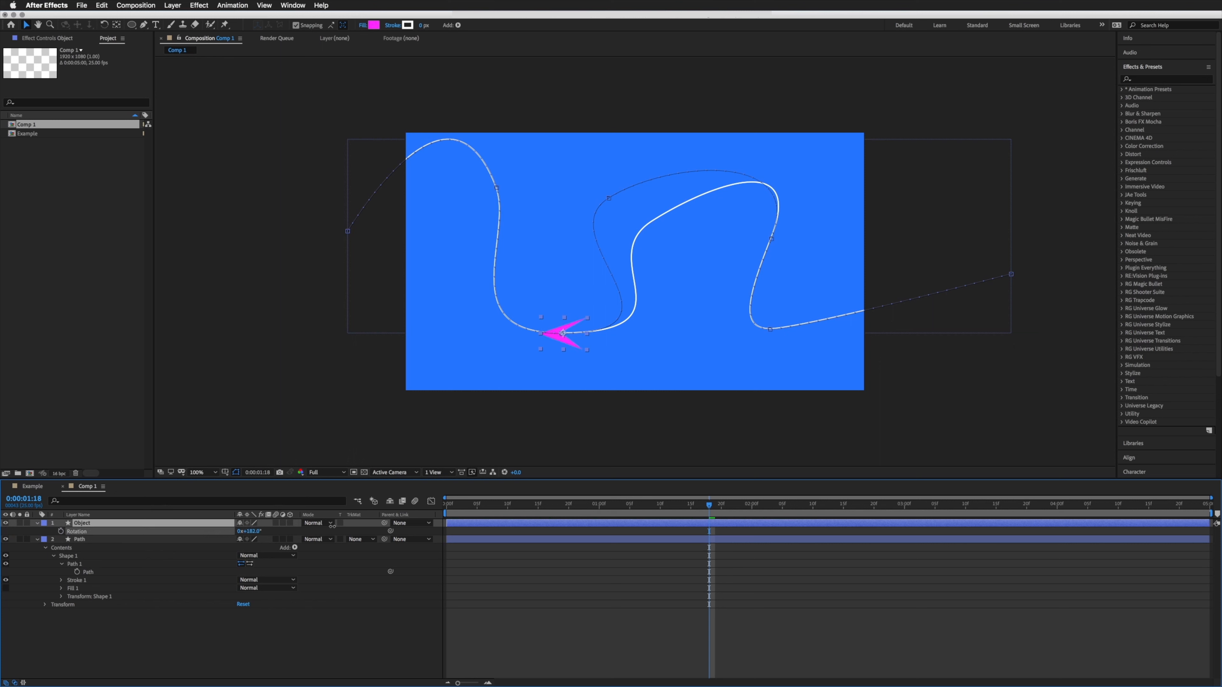
pyautogui.click(251, 531)
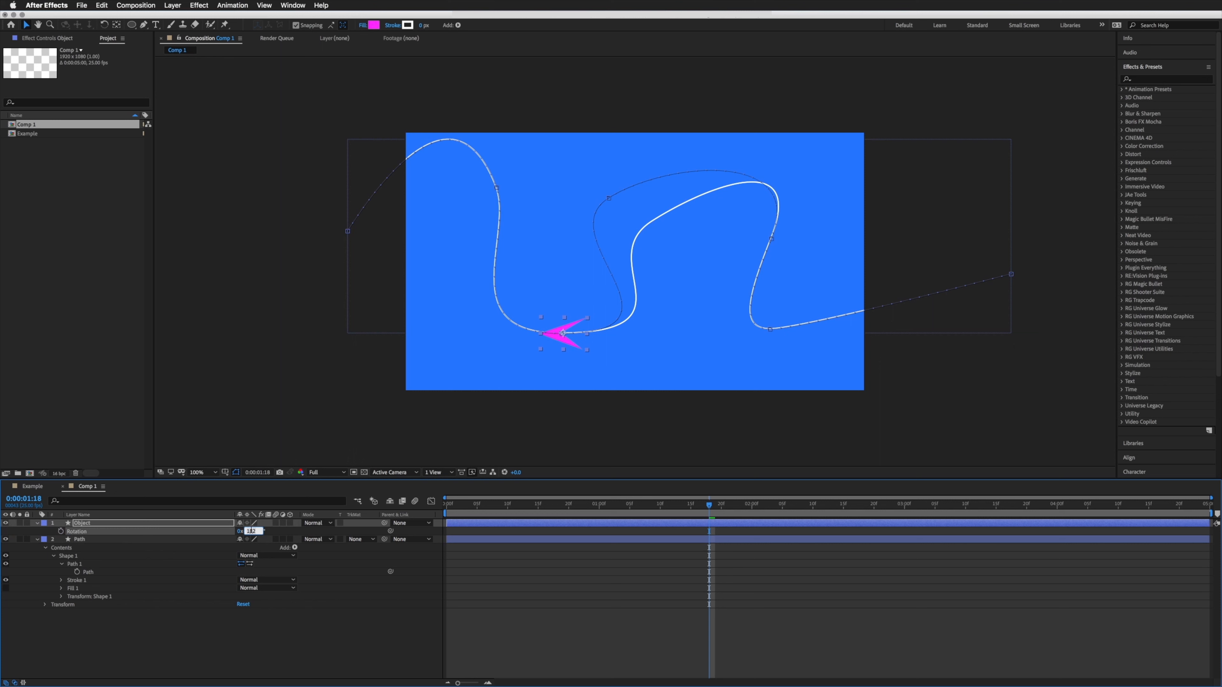
pyautogui.press('Return')
pyautogui.moveTo(726, 504); pyautogui.dragTo(831, 505)
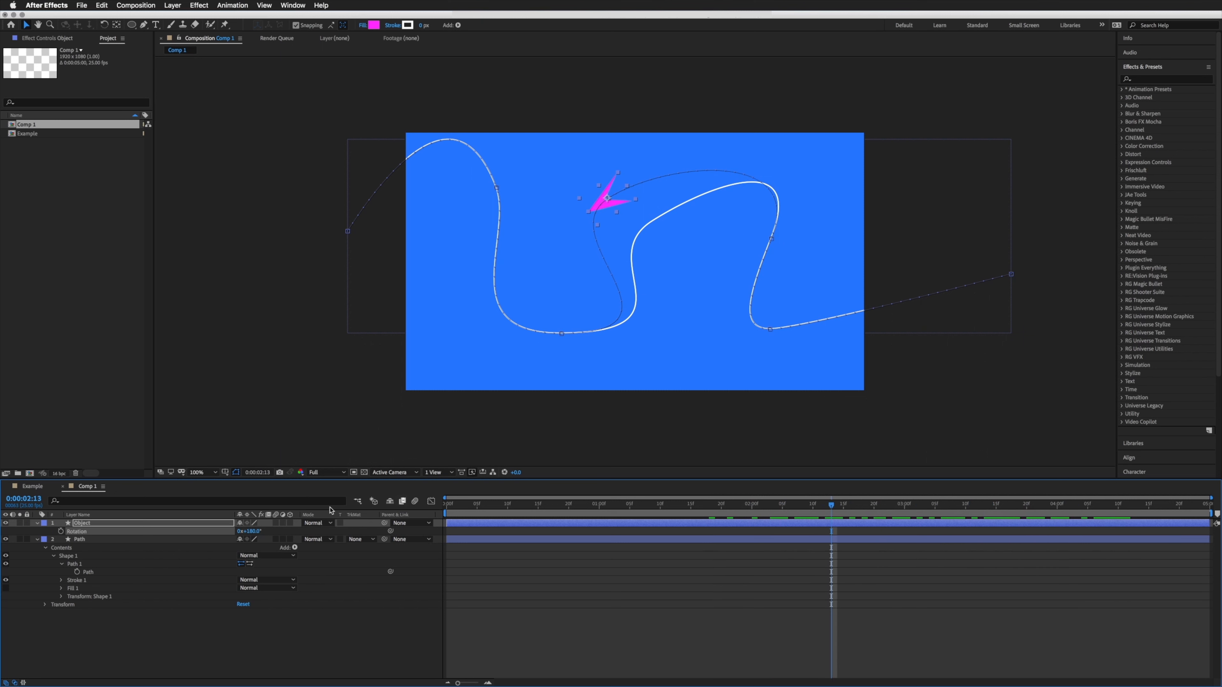
pyautogui.click(80, 523)
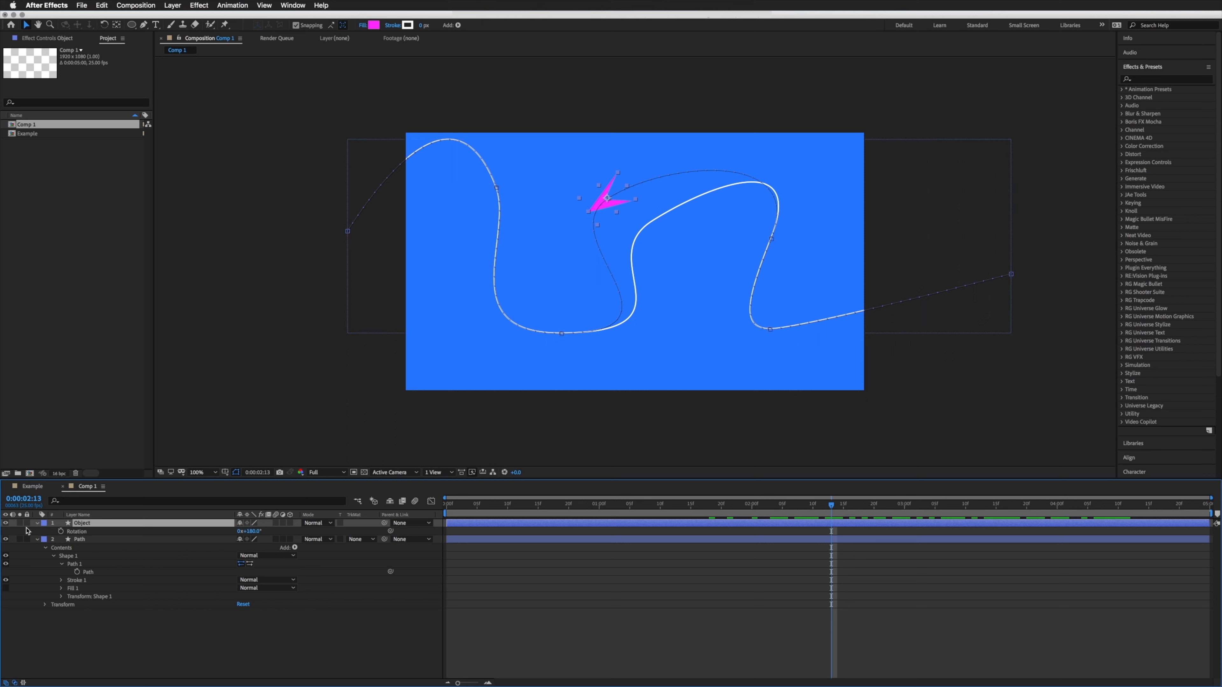
# Undo the Rotation change on the Object layer and the vertex edit on the Path layer's curve
pyautogui.press('super+z')
pyautogui.press('super+z')
pyautogui.press('super+z')
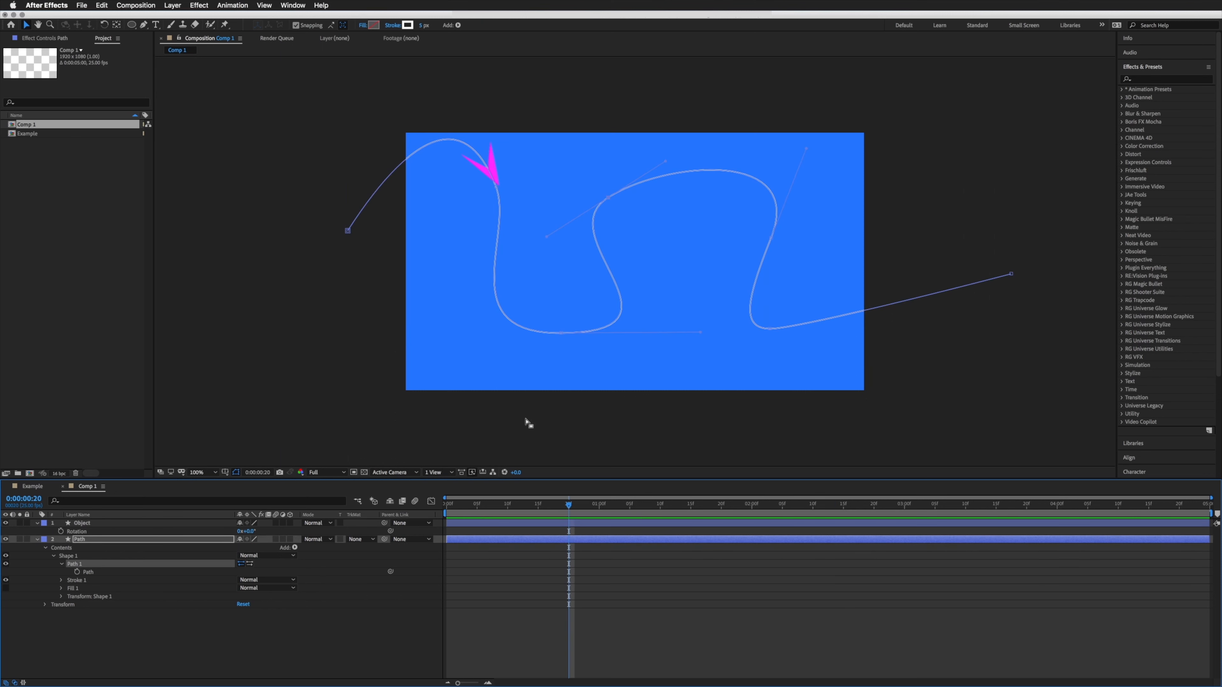
# Collapse the Path layer's properties, show the Object layer's Position keyframes, and scrub along them
pyautogui.click(95, 540)
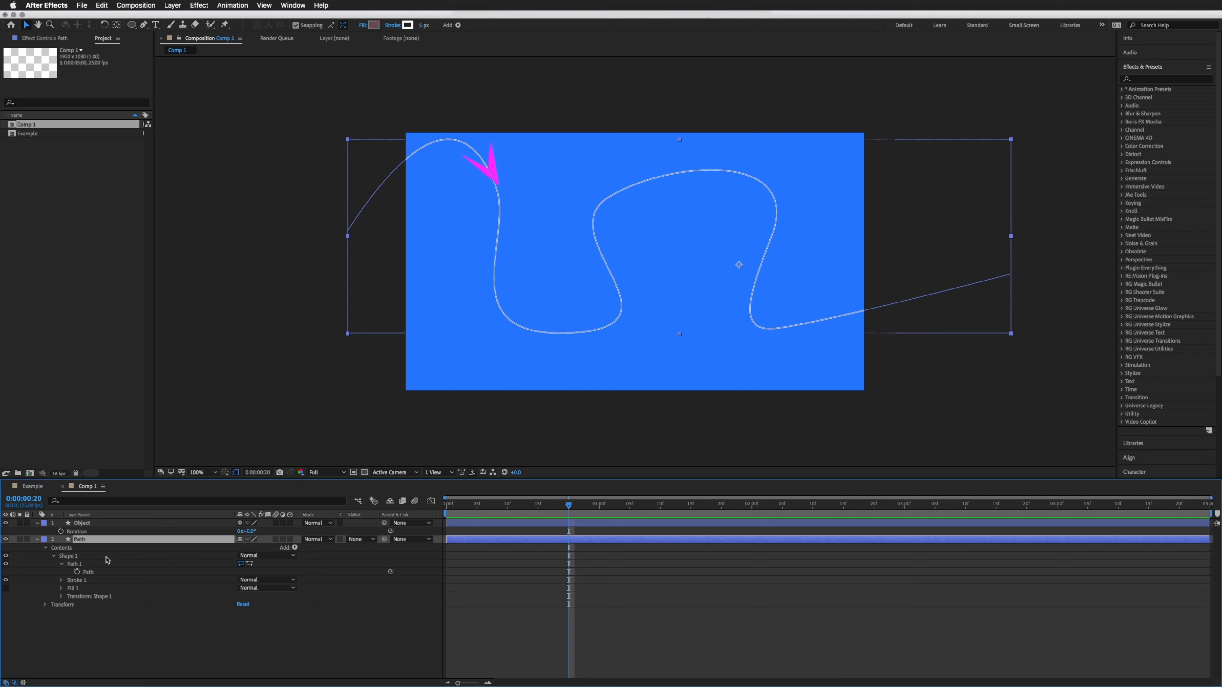
pyautogui.press('u')
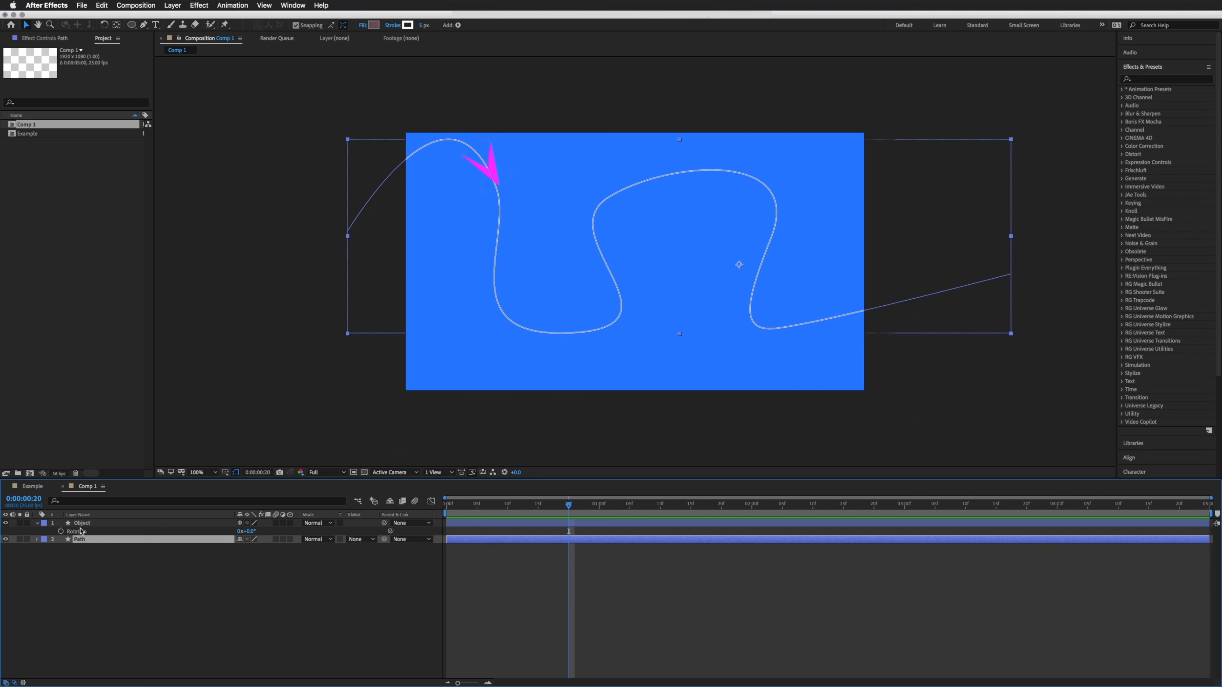
pyautogui.click(80, 524)
pyautogui.press('p')
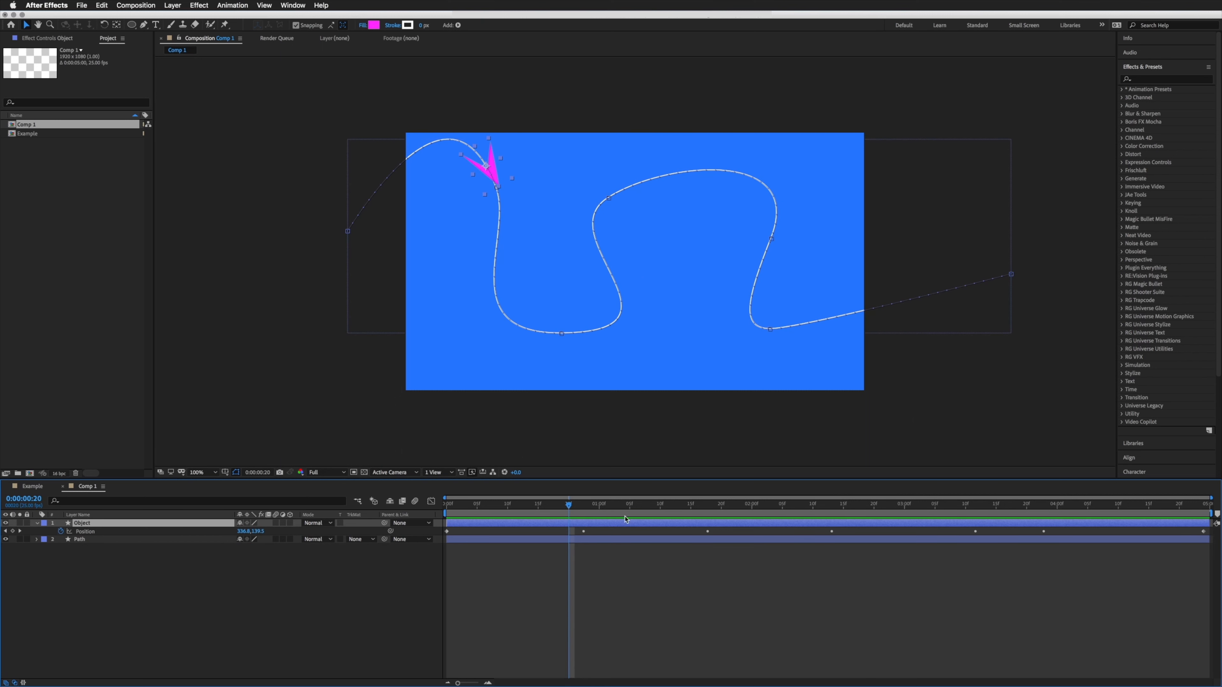
pyautogui.moveTo(557, 500); pyautogui.dragTo(794, 504)
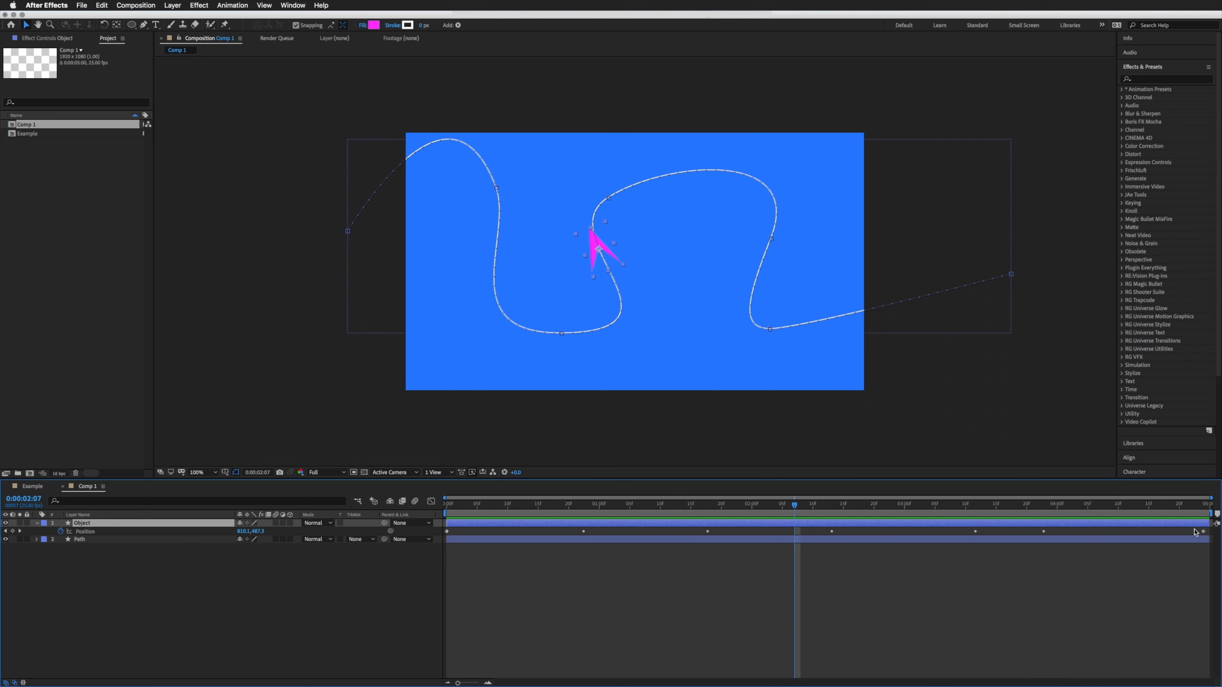
# Turn off Rove Across Time for all of the Object layer's Position keyframes
pyautogui.click(1202, 531)
pyautogui.keyDown('shift'); pyautogui.click(447, 531); pyautogui.keyUp('shift')
pyautogui.rightClick(447, 532)
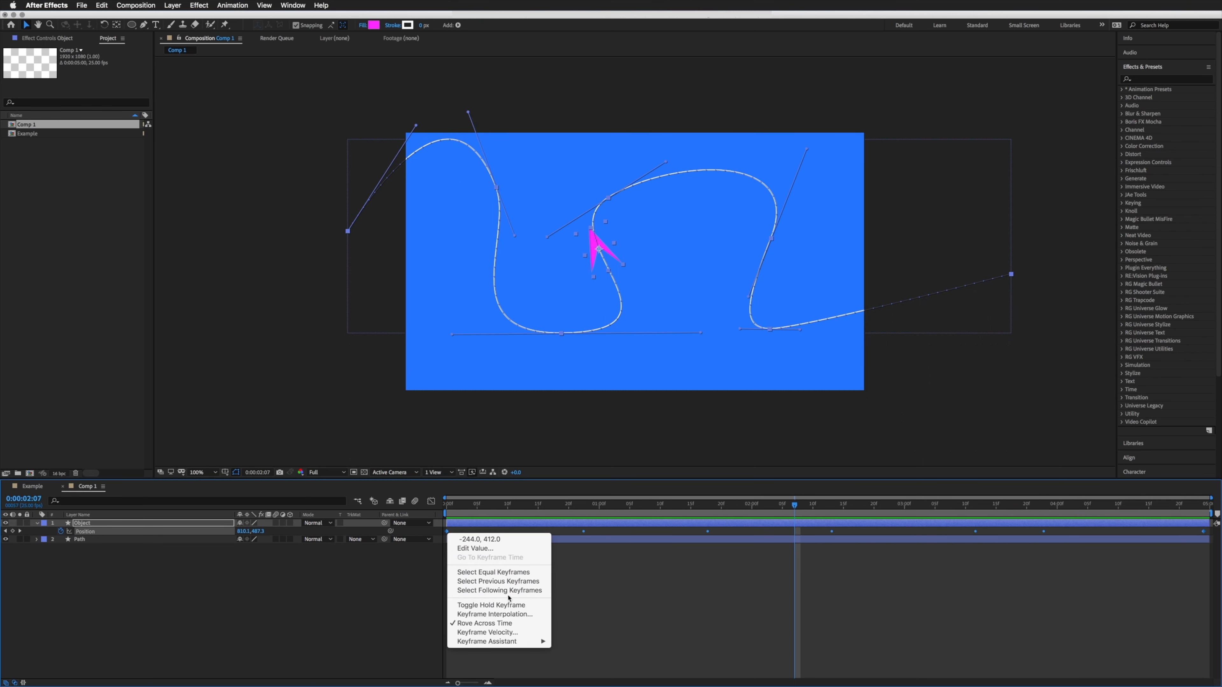
pyautogui.click(518, 623)
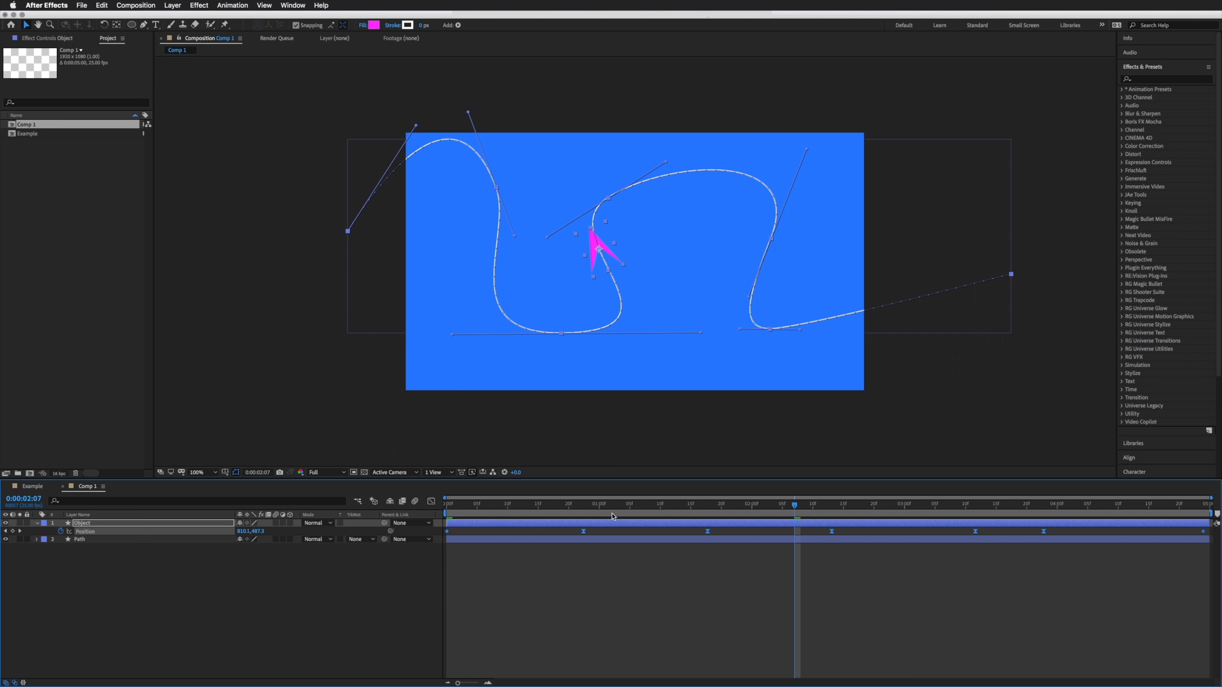
# Retime the Object layer's Position keyframes, moving the second through fifth earlier and the sixth later
pyautogui.moveTo(573, 529); pyautogui.dragTo(613, 539)
pyautogui.moveTo(685, 529); pyautogui.dragTo(1077, 566)
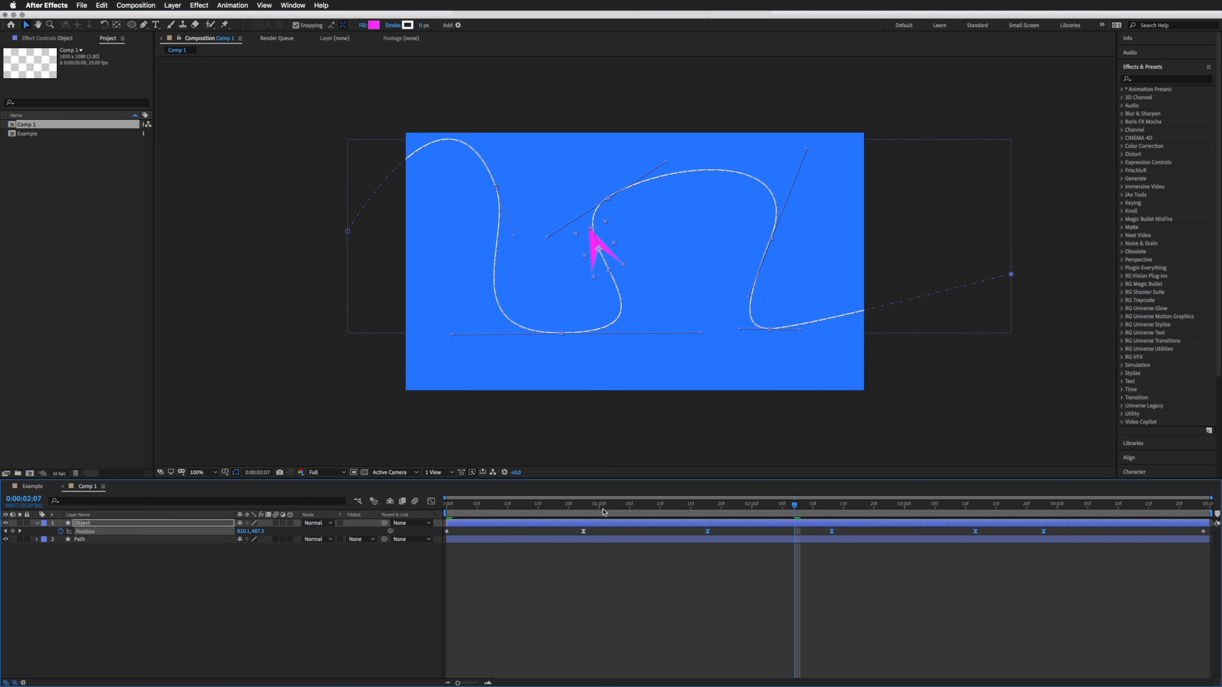
pyautogui.click(582, 505)
pyautogui.moveTo(583, 532); pyautogui.dragTo(562, 531)
pyautogui.moveTo(707, 532); pyautogui.dragTo(672, 532)
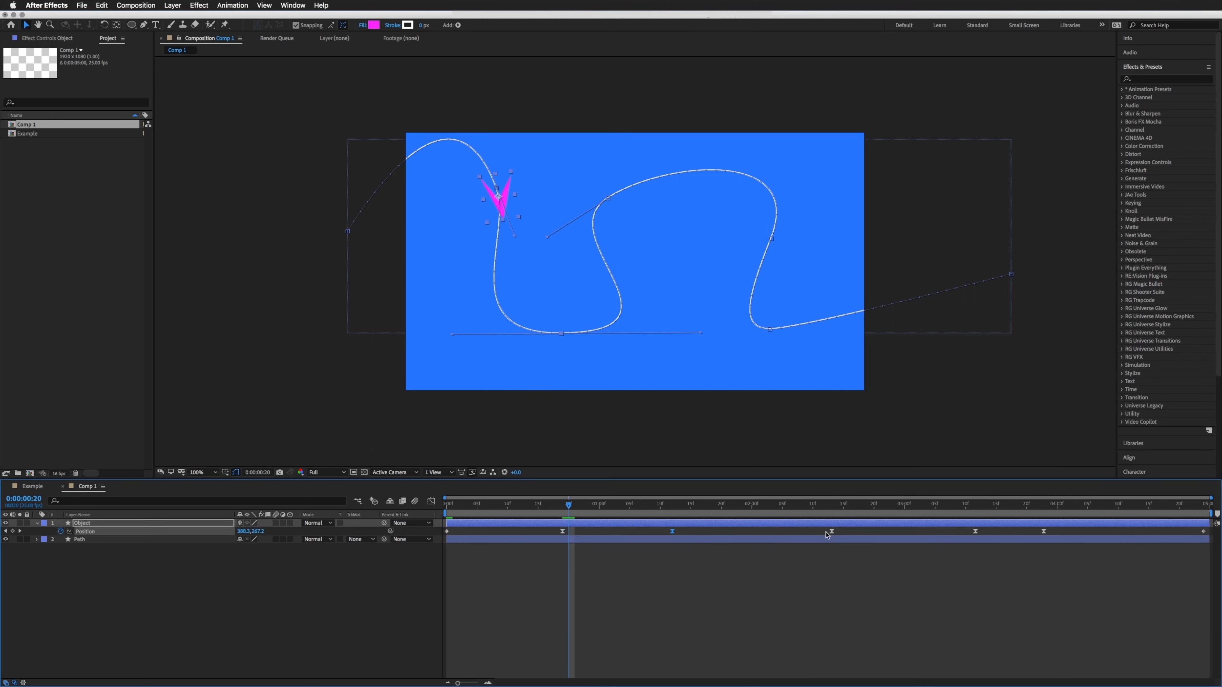
pyautogui.moveTo(831, 532); pyautogui.dragTo(800, 532)
pyautogui.moveTo(1044, 531); pyautogui.dragTo(1093, 531)
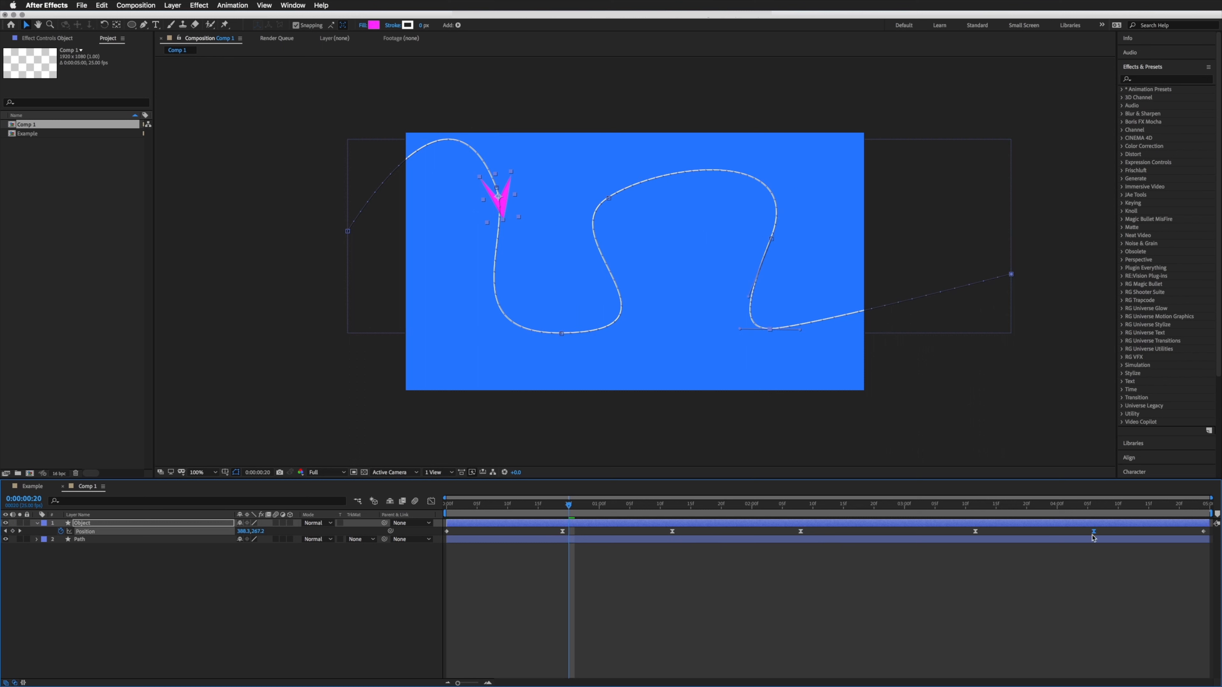
pyautogui.moveTo(976, 535); pyautogui.dragTo(951, 533)
# Examine which curve vertex each Position keyframe belongs to by moving the playhead from keyframe to keyframe
pyautogui.moveTo(567, 509); pyautogui.dragTo(563, 509)
pyautogui.click(562, 531)
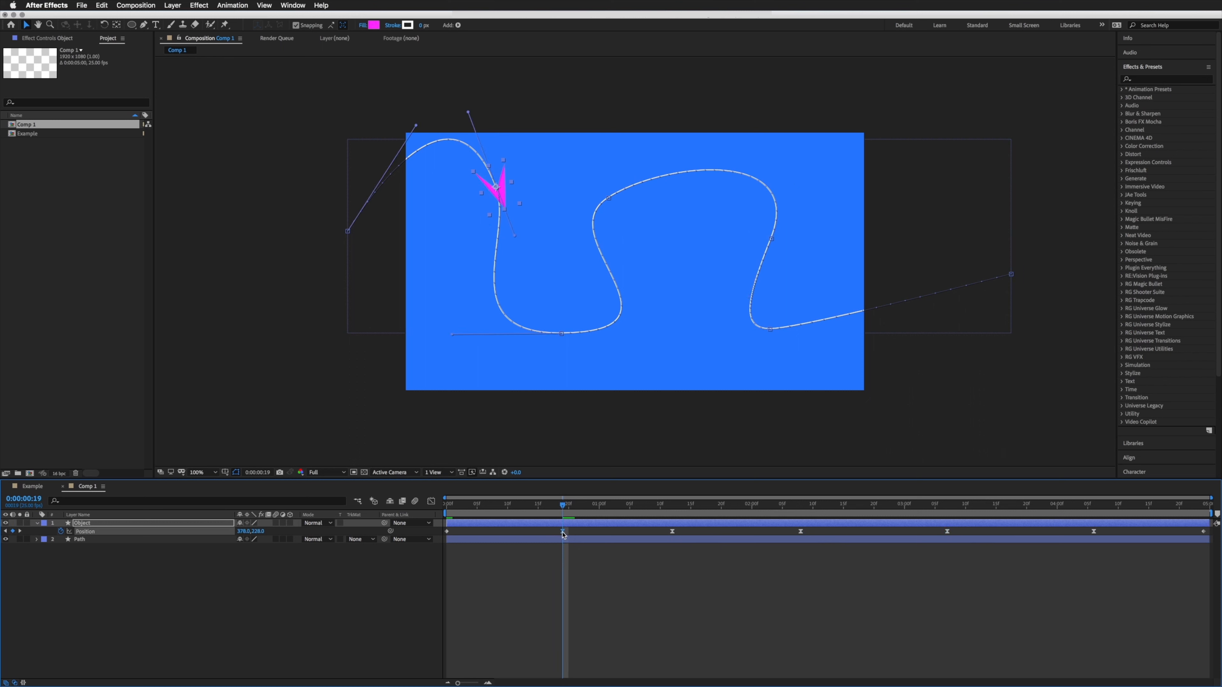
pyautogui.click(561, 333)
pyautogui.click(561, 334)
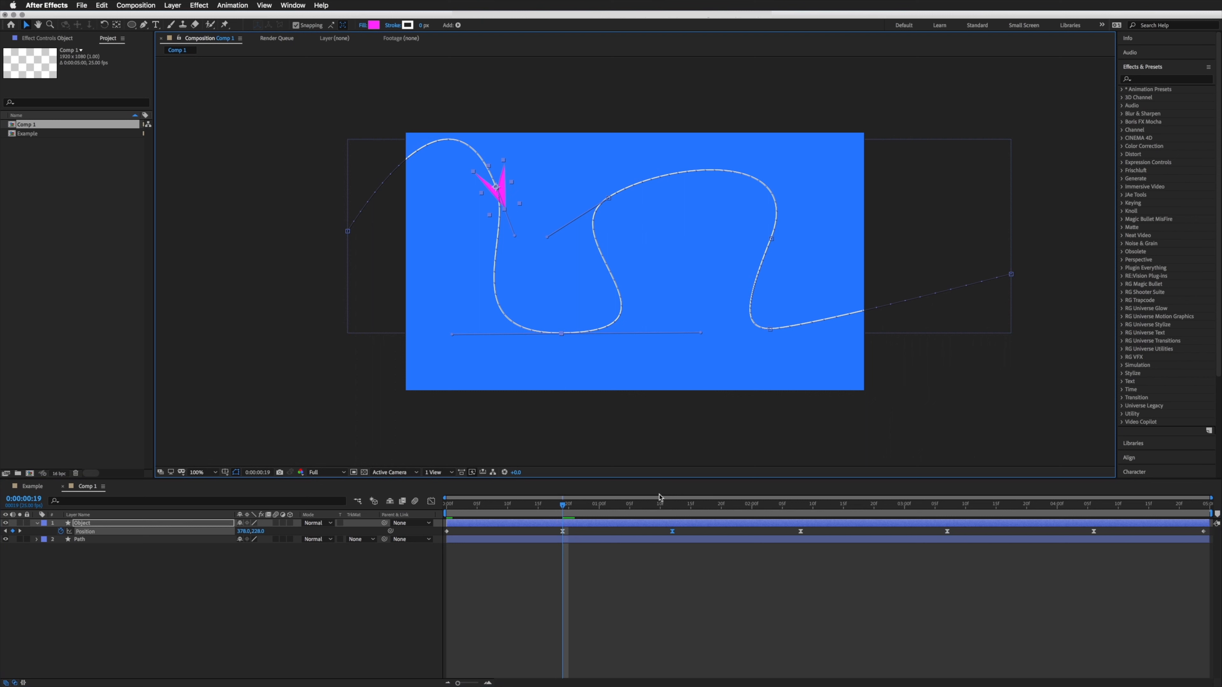
pyautogui.click(672, 505)
pyautogui.click(802, 505)
pyautogui.moveTo(947, 505); pyautogui.dragTo(898, 505)
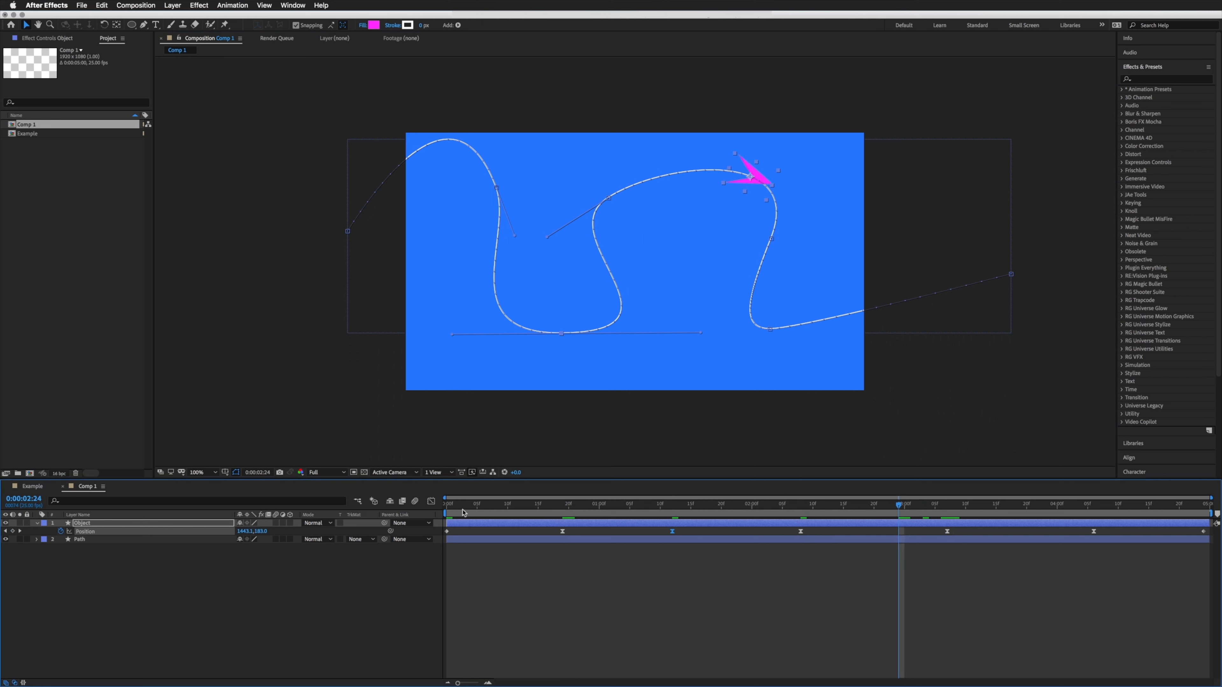
# Go to the first frame, deselect all layers, hide the Object and Path layers, and activate the Pen tool
pyautogui.press('Home')
pyautogui.click(379, 580)
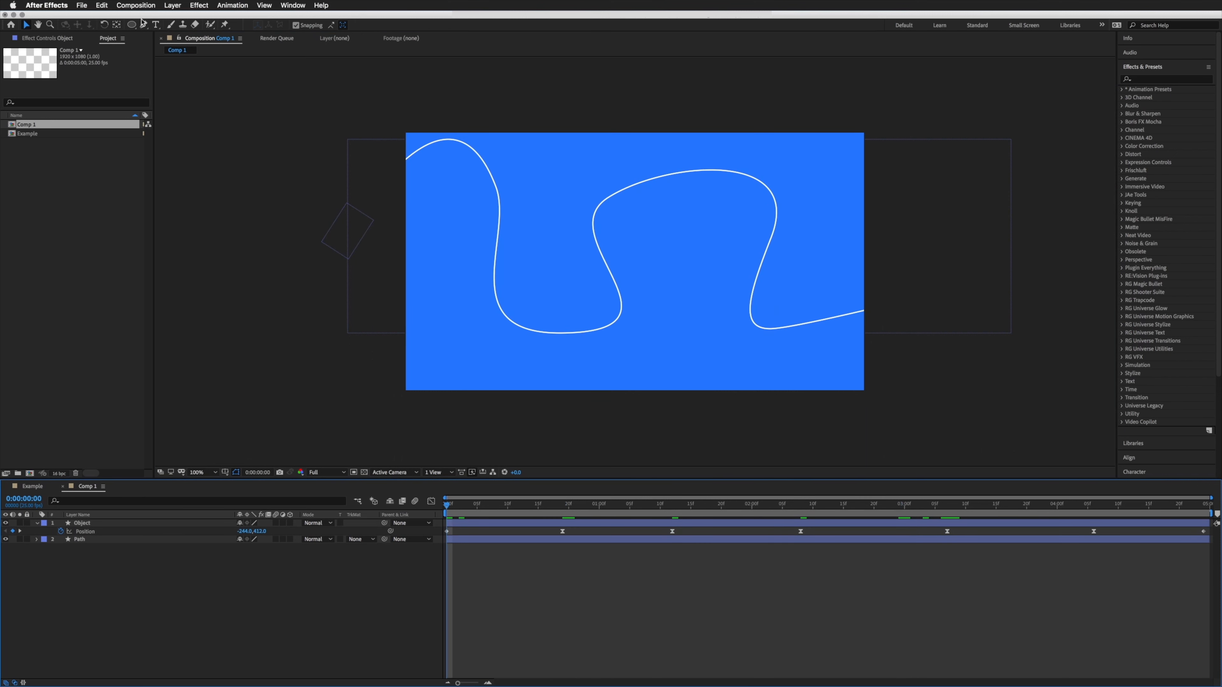
pyautogui.click(143, 25)
pyautogui.moveTo(6, 539); pyautogui.dragTo(5, 523)
# Draw a short rising S-curve of three vertices from outside the frame's lower left edge
pyautogui.click(389, 360)
pyautogui.moveTo(451, 359); pyautogui.dragTo(478, 359)
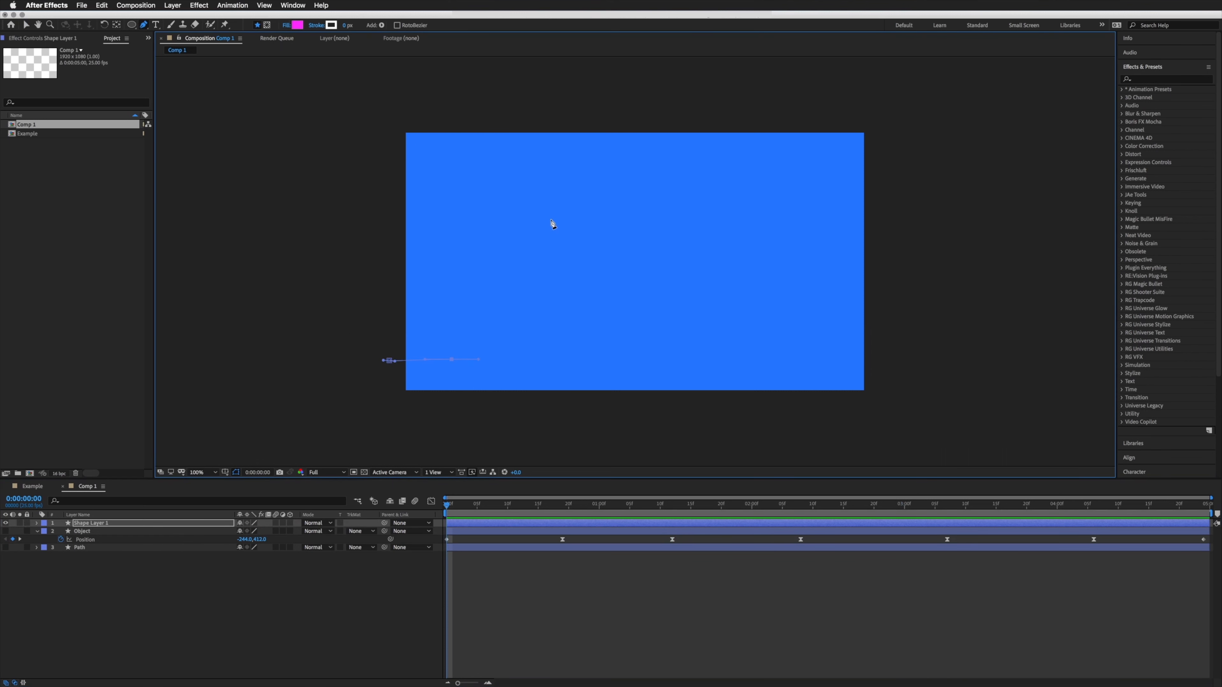
pyautogui.moveTo(550, 219); pyautogui.dragTo(618, 217)
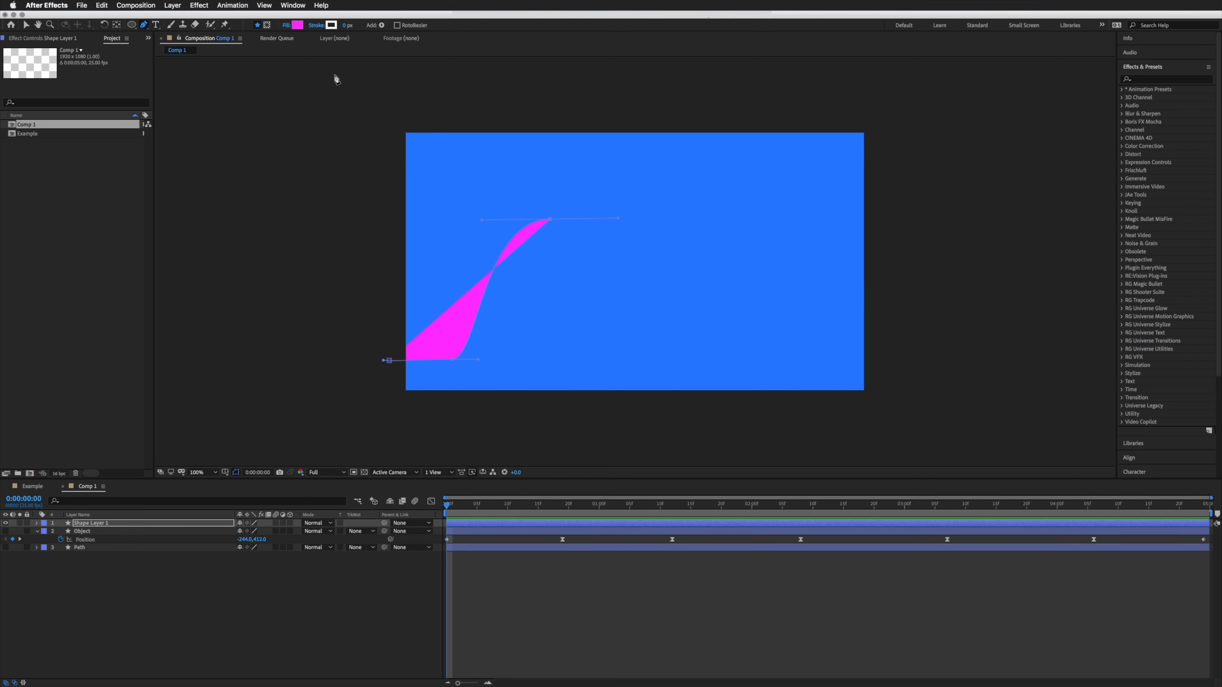
# Set the shape fill to None and the stroke width to 10 px, and delete the trial shape layer
pyautogui.click(287, 25)
pyautogui.click(565, 317)
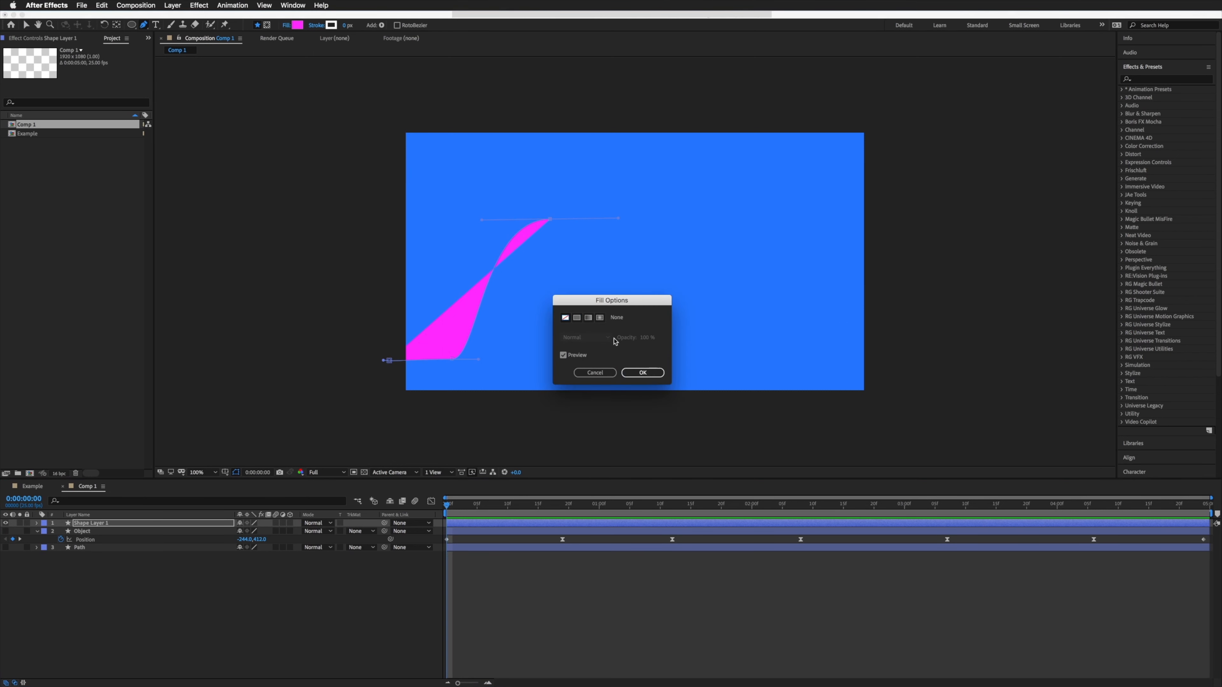
pyautogui.click(643, 373)
pyautogui.click(346, 26)
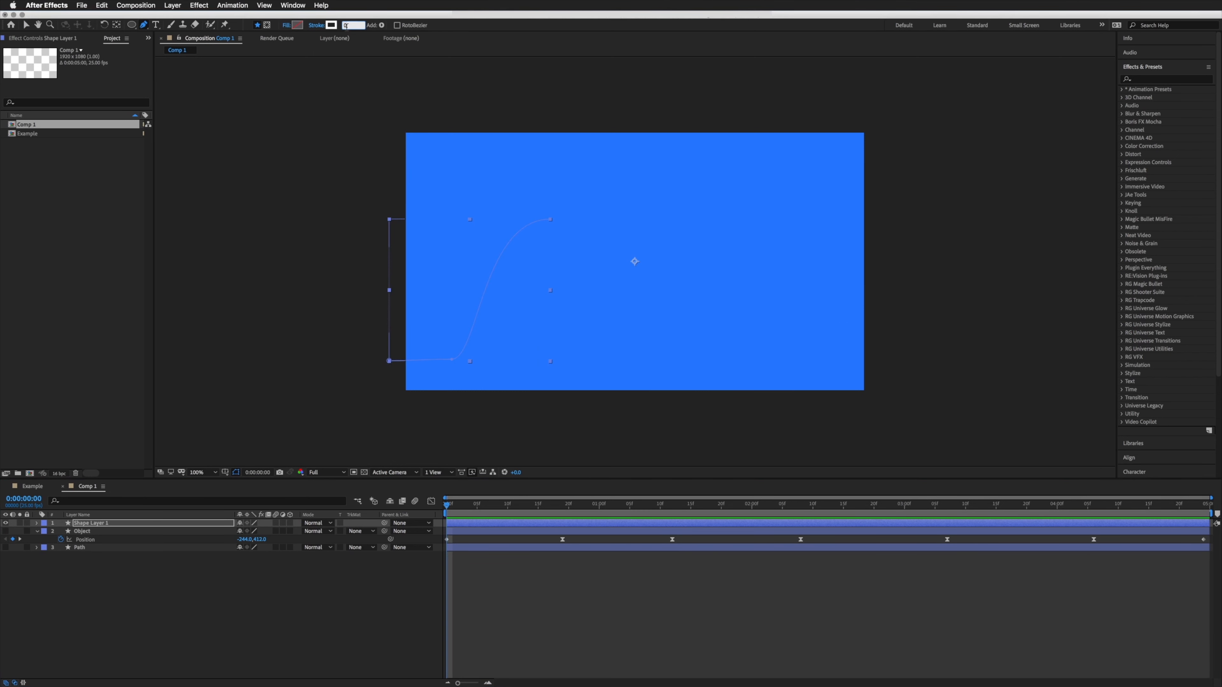
pyautogui.write('10')
pyautogui.press('Return')
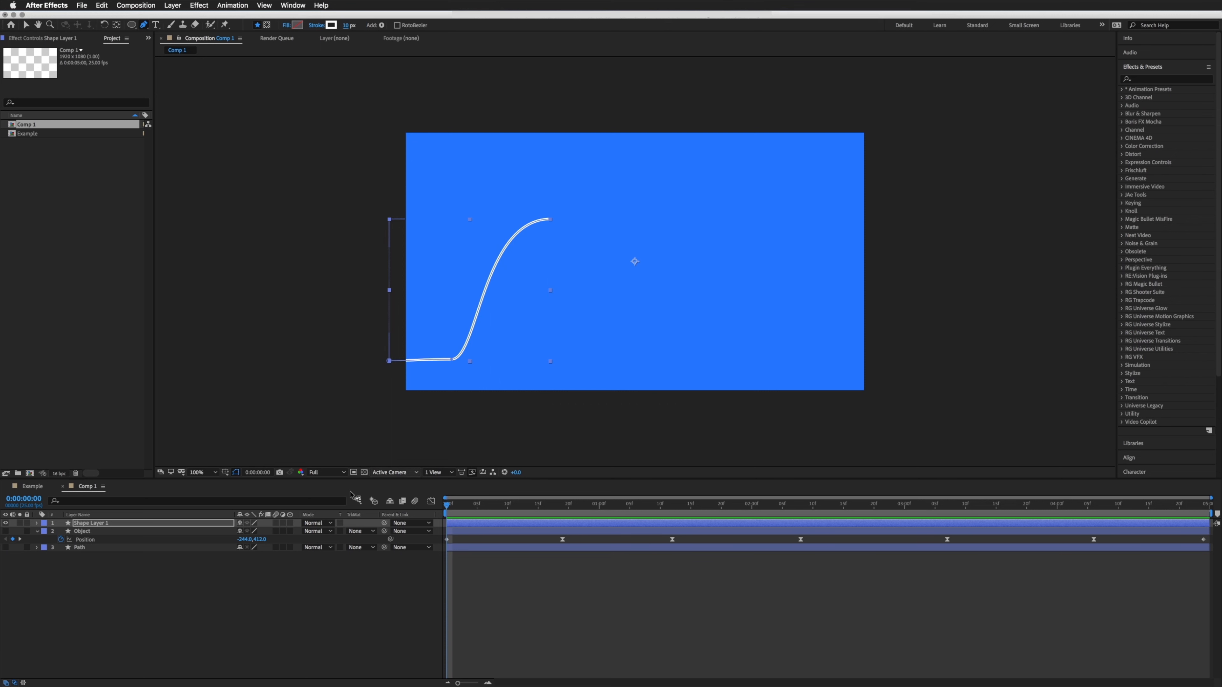
pyautogui.click(101, 523)
pyautogui.press('Delete')
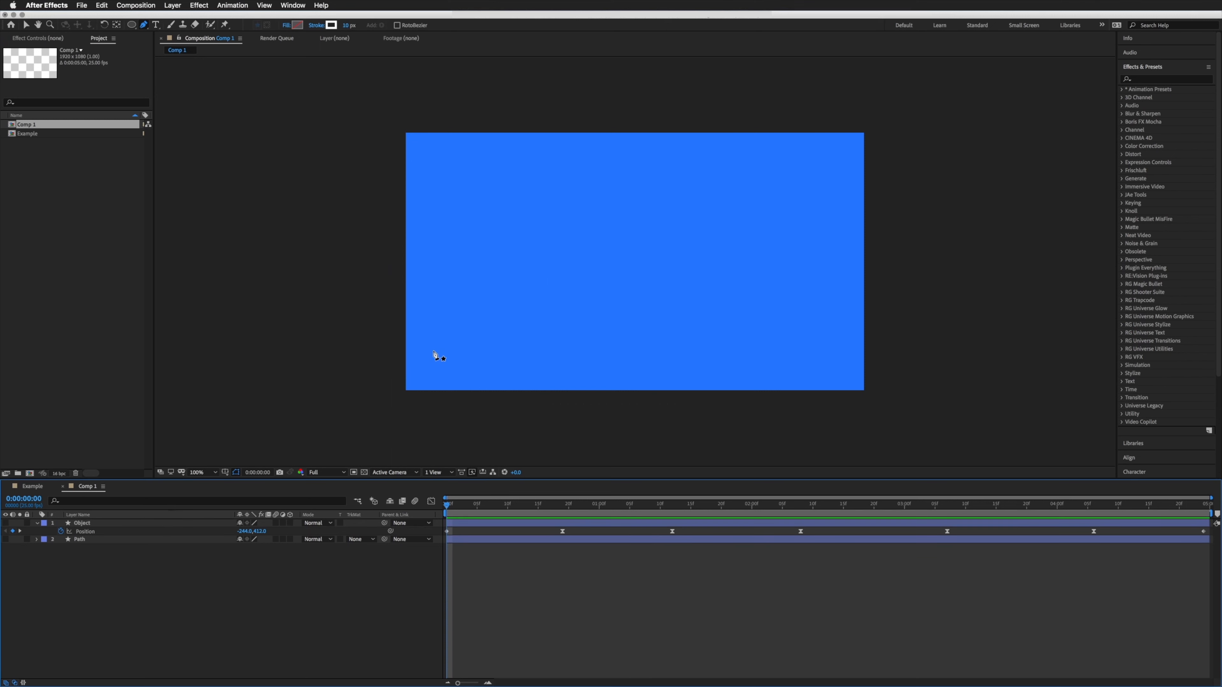
# Draw a two-hump curve of six vertices with the Pen tool, placing them at the crests and troughs
pyautogui.click(378, 361)
pyautogui.moveTo(451, 357); pyautogui.dragTo(469, 354)
pyautogui.moveTo(539, 218); pyautogui.dragTo(628, 217)
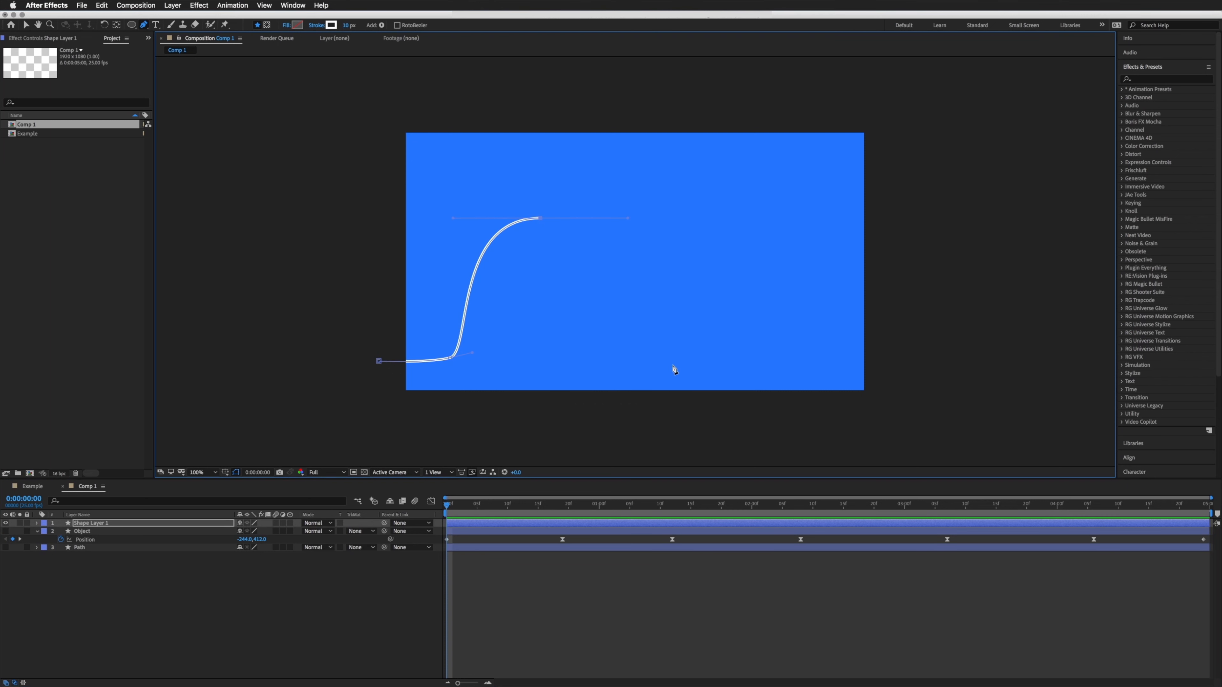
pyautogui.moveTo(637, 356); pyautogui.dragTo(713, 356)
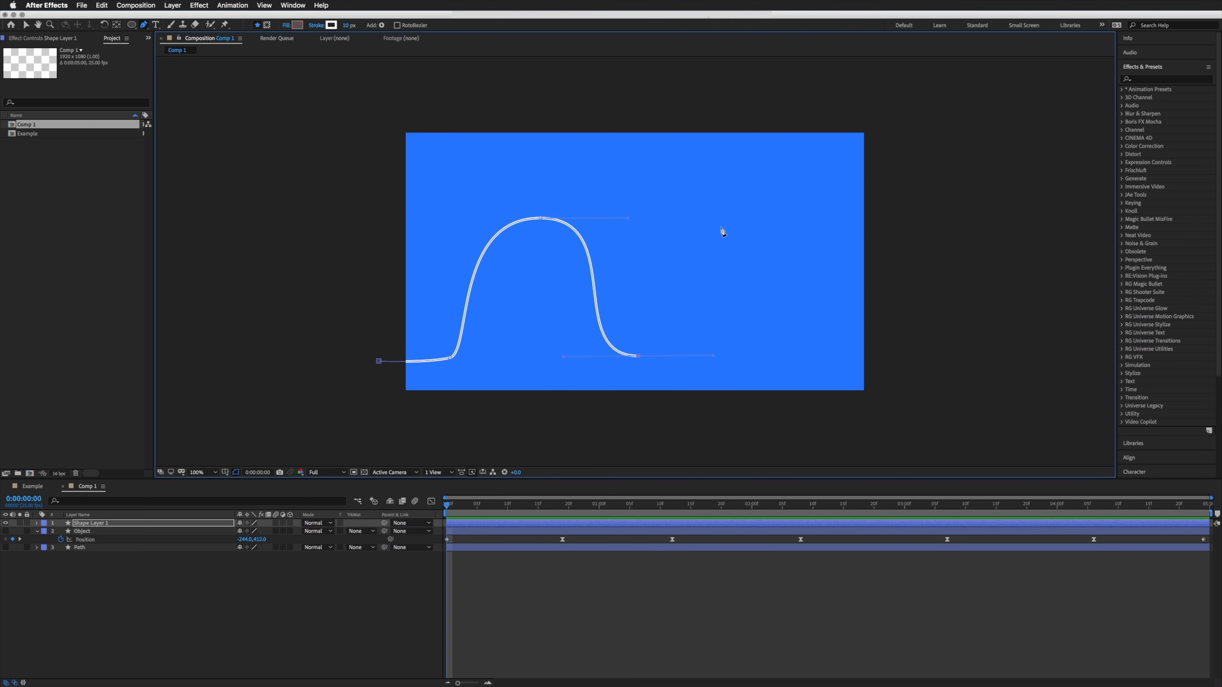
pyautogui.moveTo(696, 171); pyautogui.dragTo(735, 172)
pyautogui.moveTo(789, 355); pyautogui.dragTo(840, 355)
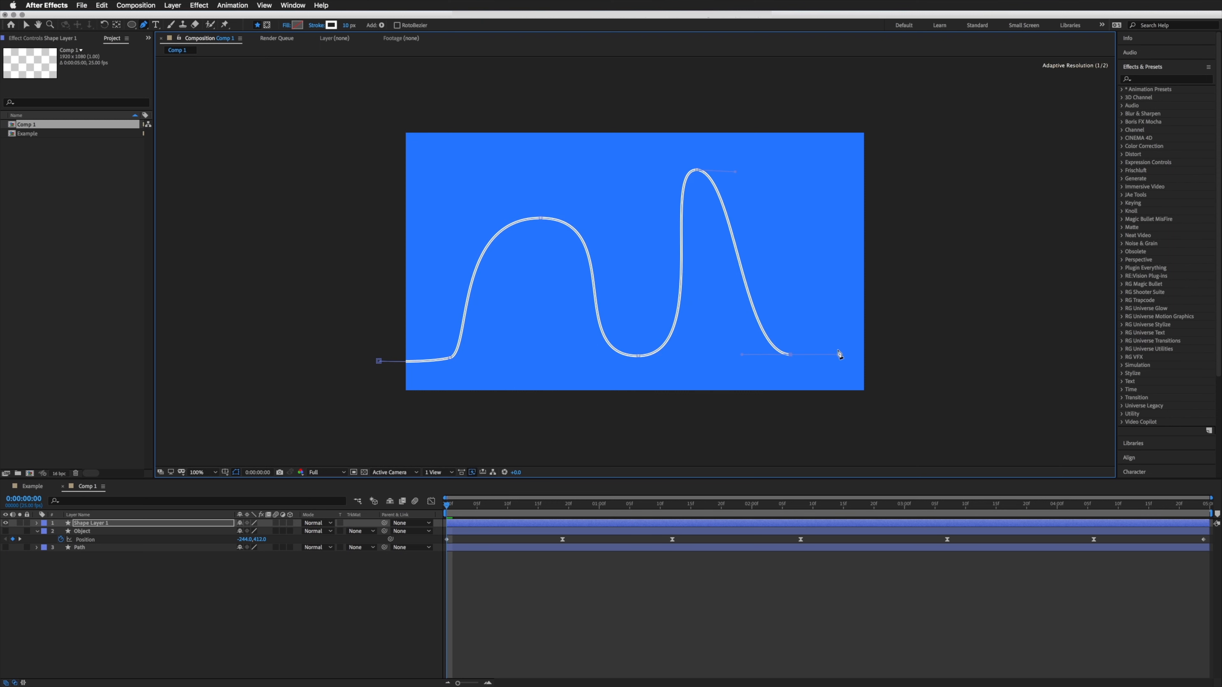
# Undo the vertices of the two-hump curve
pyautogui.press('v')
pyautogui.press('super+z')
pyautogui.press('super+z')
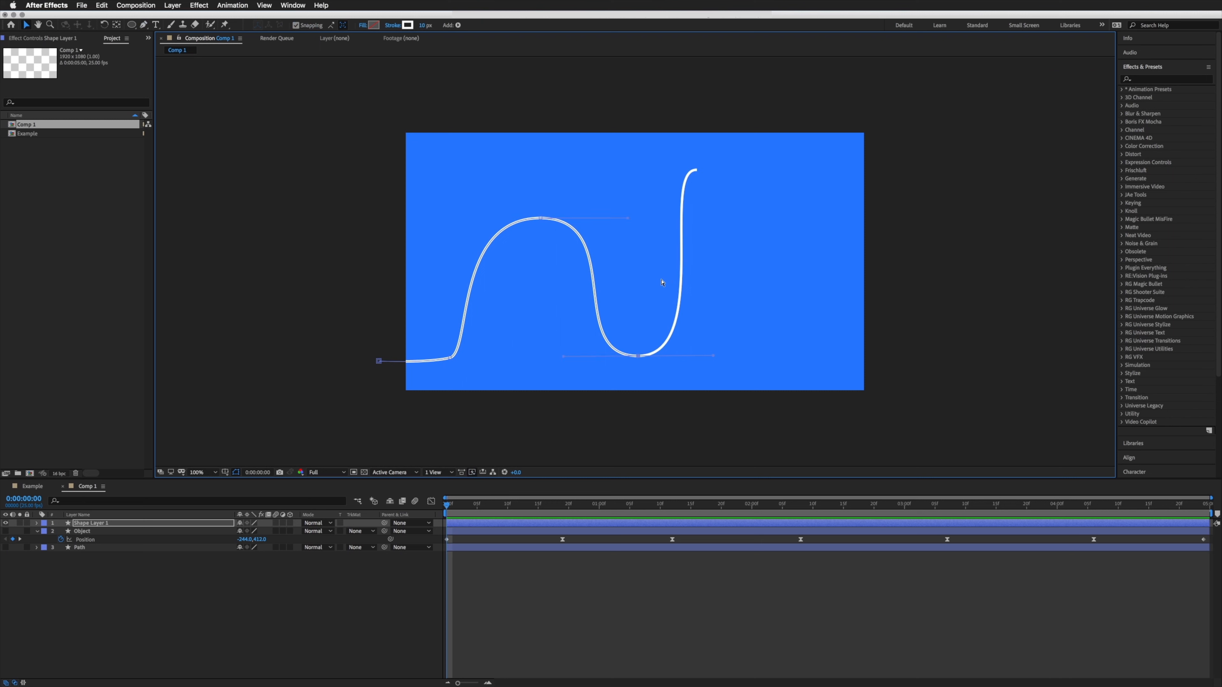
pyautogui.press('super+z')
pyautogui.press('super+z')
pyautogui.press('super+z')
# Draw a wavy two-hump curve across the frame using eight vertices, and delete its shape layer
pyautogui.press('g')
pyautogui.moveTo(396, 371); pyautogui.dragTo(414, 367)
pyautogui.moveTo(482, 315); pyautogui.dragTo(570, 318)
pyautogui.moveTo(624, 351); pyautogui.dragTo(642, 347)
pyautogui.moveTo(687, 292); pyautogui.dragTo(694, 280)
pyautogui.moveTo(705, 236); pyautogui.dragTo(711, 223)
pyautogui.moveTo(753, 273); pyautogui.dragTo(755, 335)
pyautogui.moveTo(838, 348); pyautogui.dragTo(884, 344)
pyautogui.click(948, 264)
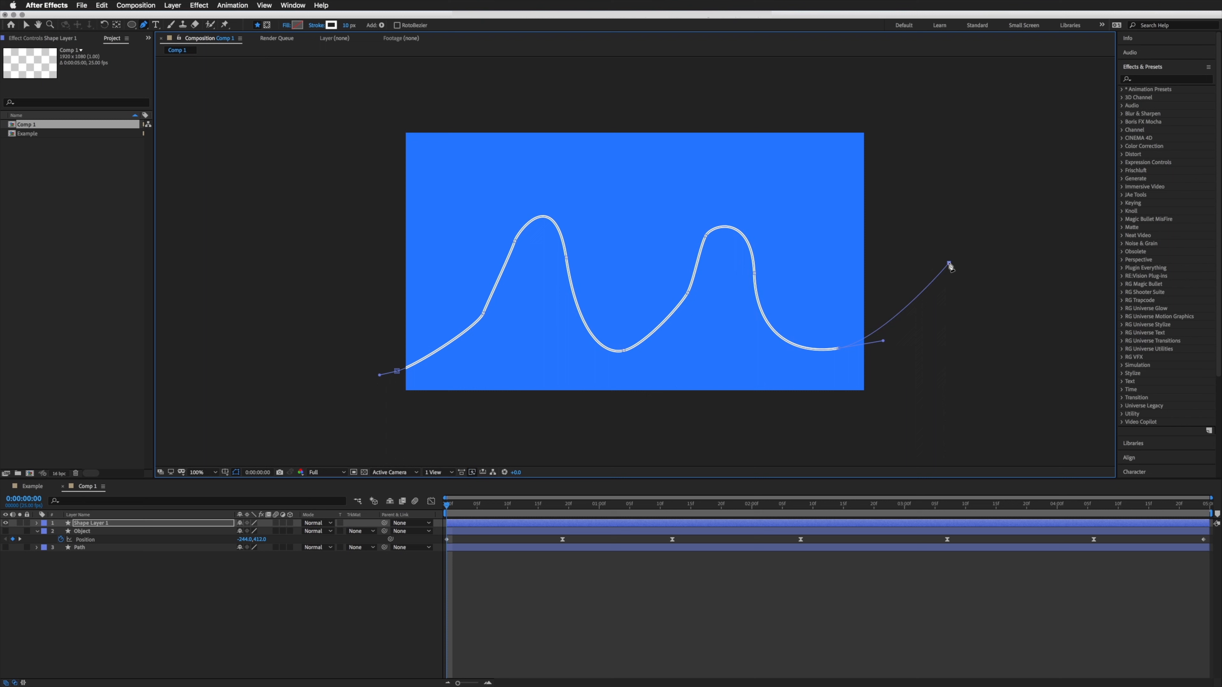
pyautogui.click(92, 528)
pyautogui.press('Delete')
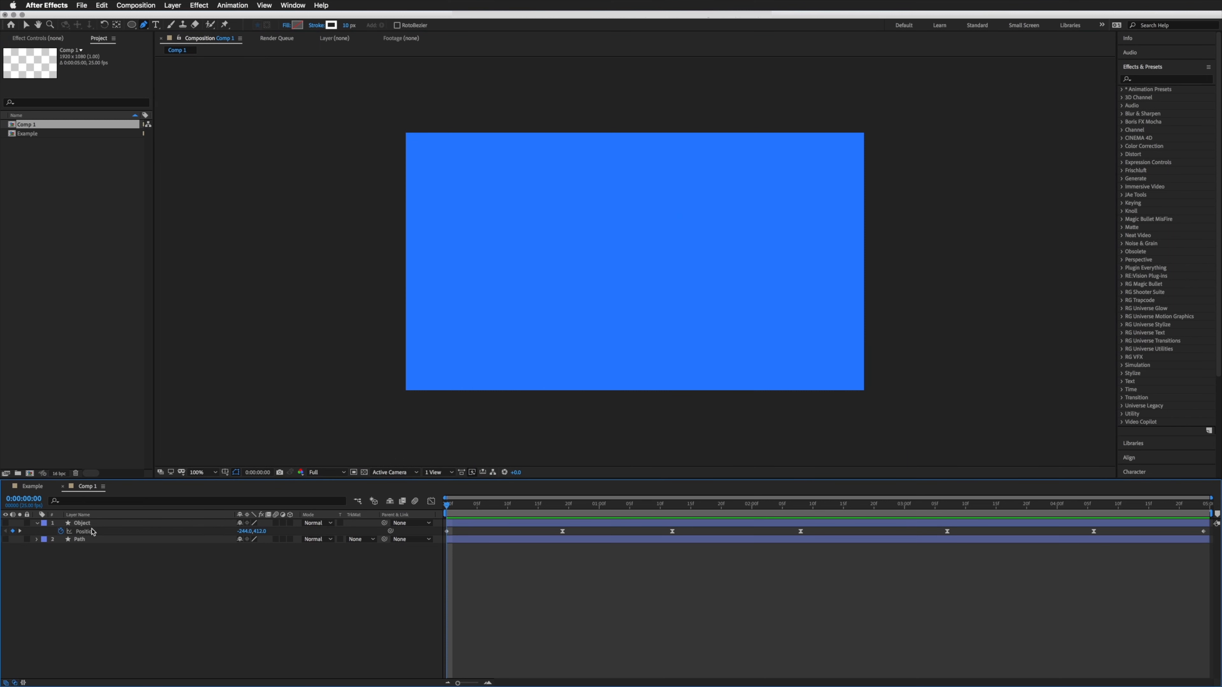
# Draw a smooth wave of five vertices, starting and ending outside the frame with one at each crest and trough
pyautogui.moveTo(386, 371); pyautogui.dragTo(459, 370)
pyautogui.moveTo(507, 231); pyautogui.dragTo(587, 231)
pyautogui.moveTo(676, 362); pyautogui.dragTo(798, 362)
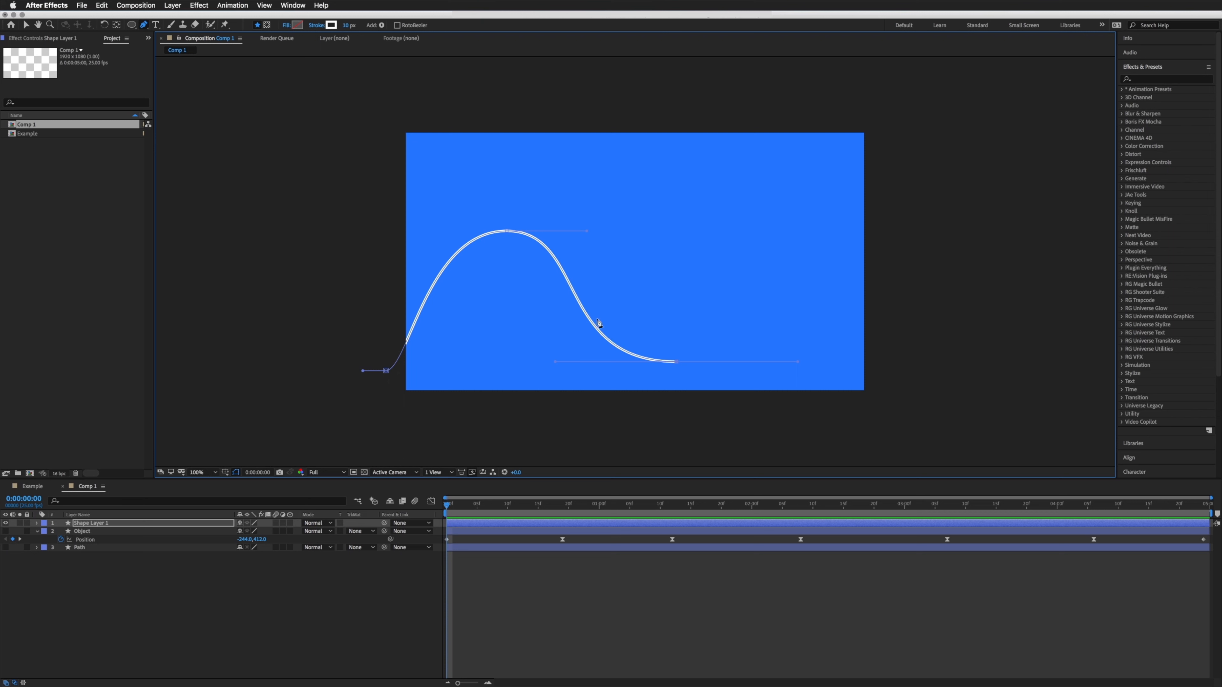
pyautogui.moveTo(817, 213); pyautogui.dragTo(890, 214)
pyautogui.moveTo(992, 290); pyautogui.dragTo(1003, 367)
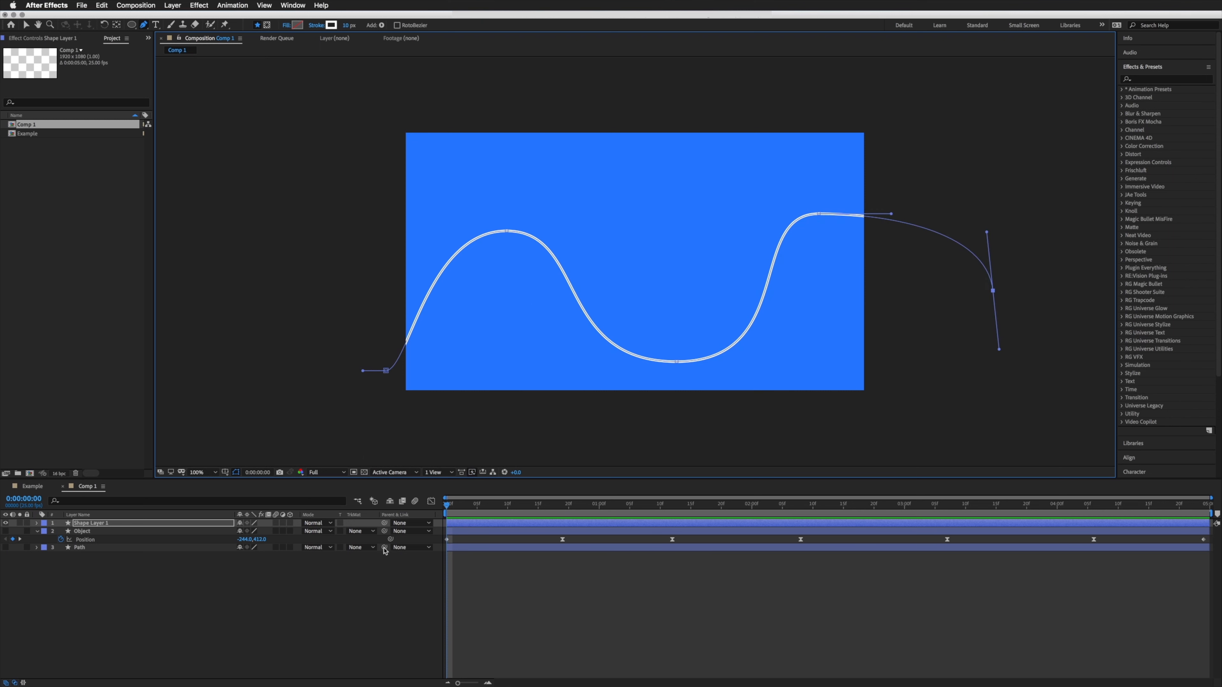
# Copy the Path property of Path 1 in Shape Layer 1, and collapse the layer
pyautogui.click(78, 523)
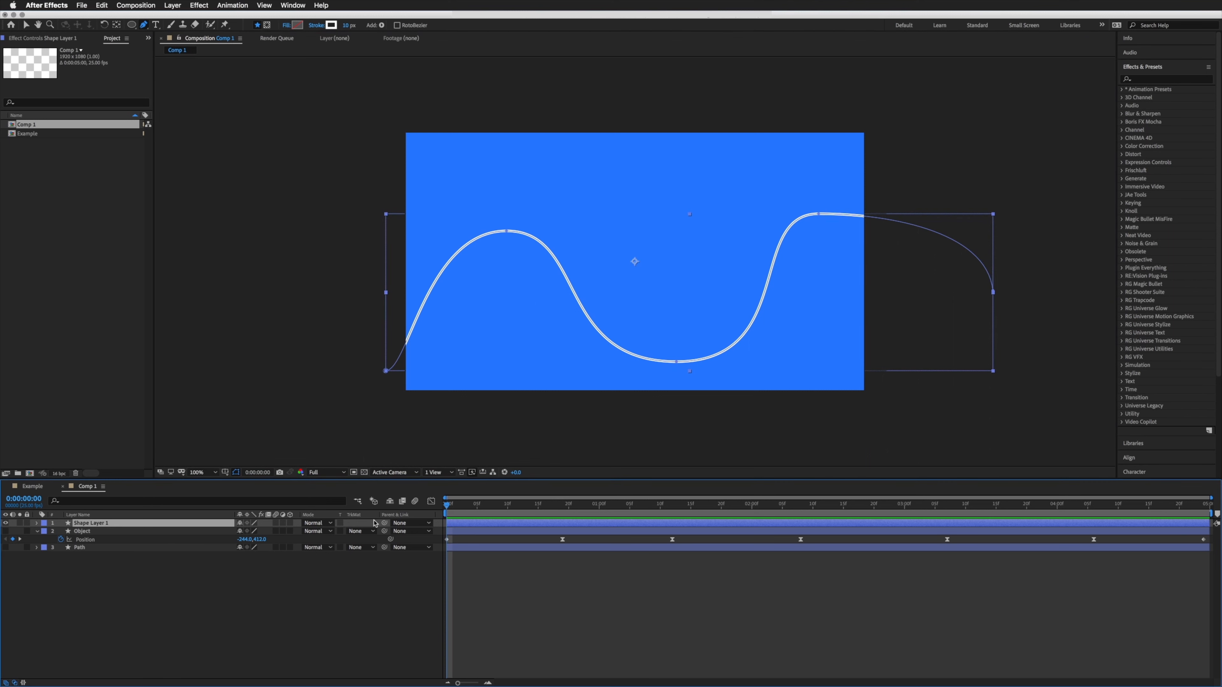
pyautogui.click(37, 524)
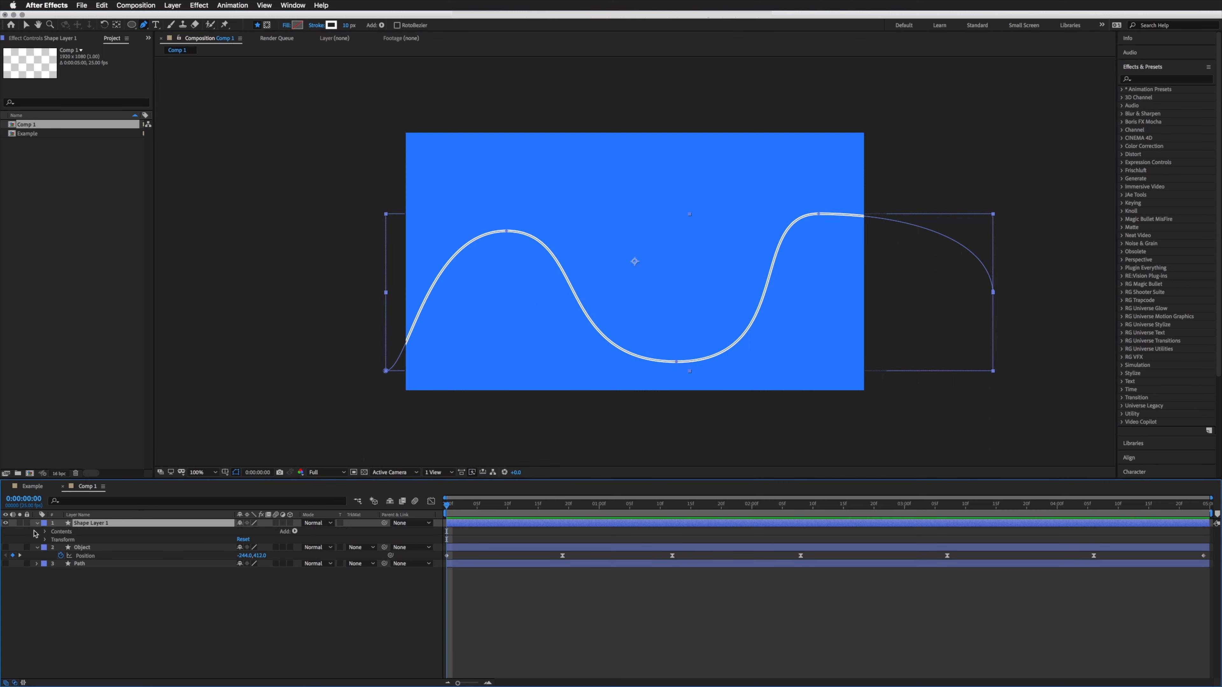
pyautogui.click(46, 531)
pyautogui.click(53, 539)
pyautogui.click(62, 547)
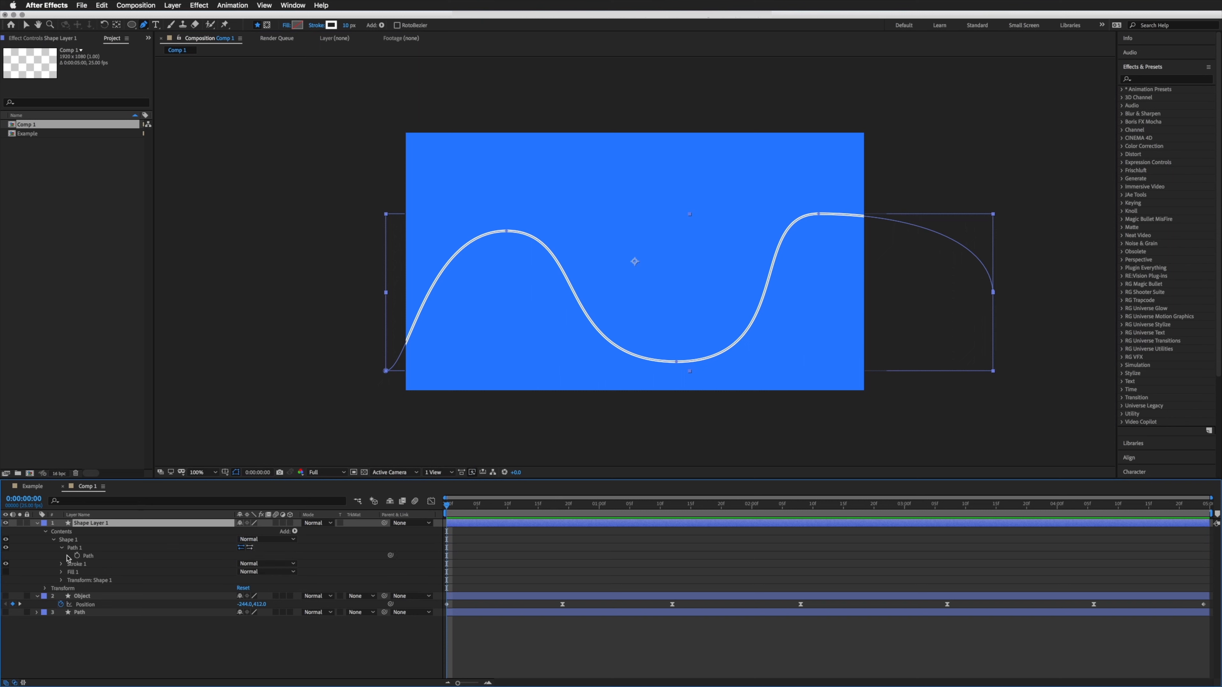
pyautogui.click(88, 555)
pyautogui.press('super+c')
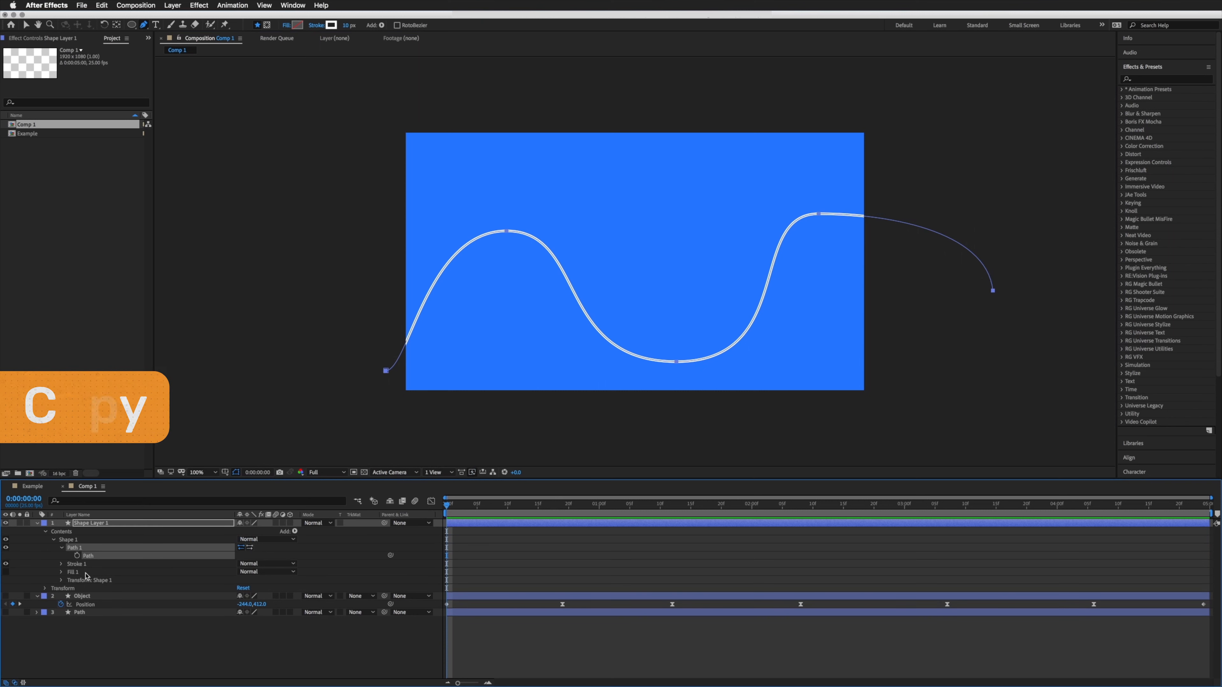
pyautogui.click(37, 523)
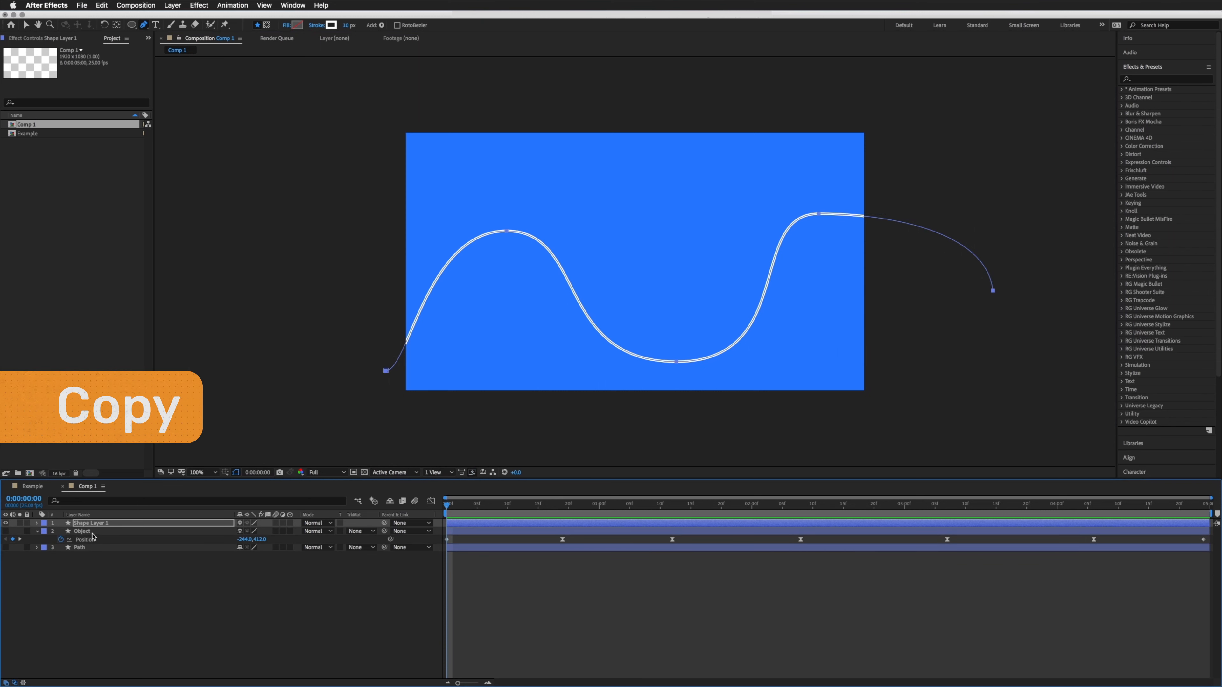
# Draw a small circle on a new shape layer just above the wave's first crest
pyautogui.click(85, 531)
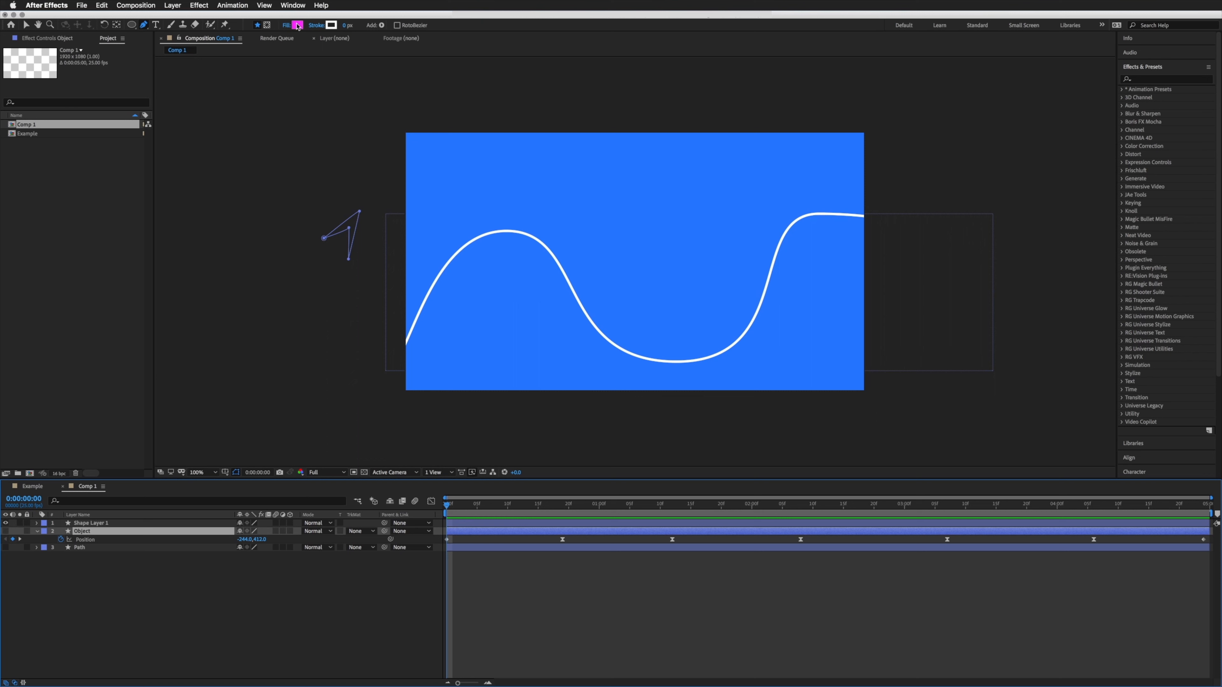
pyautogui.click(128, 28)
pyautogui.click(548, 582)
pyautogui.moveTo(492, 186); pyautogui.dragTo(508, 200)
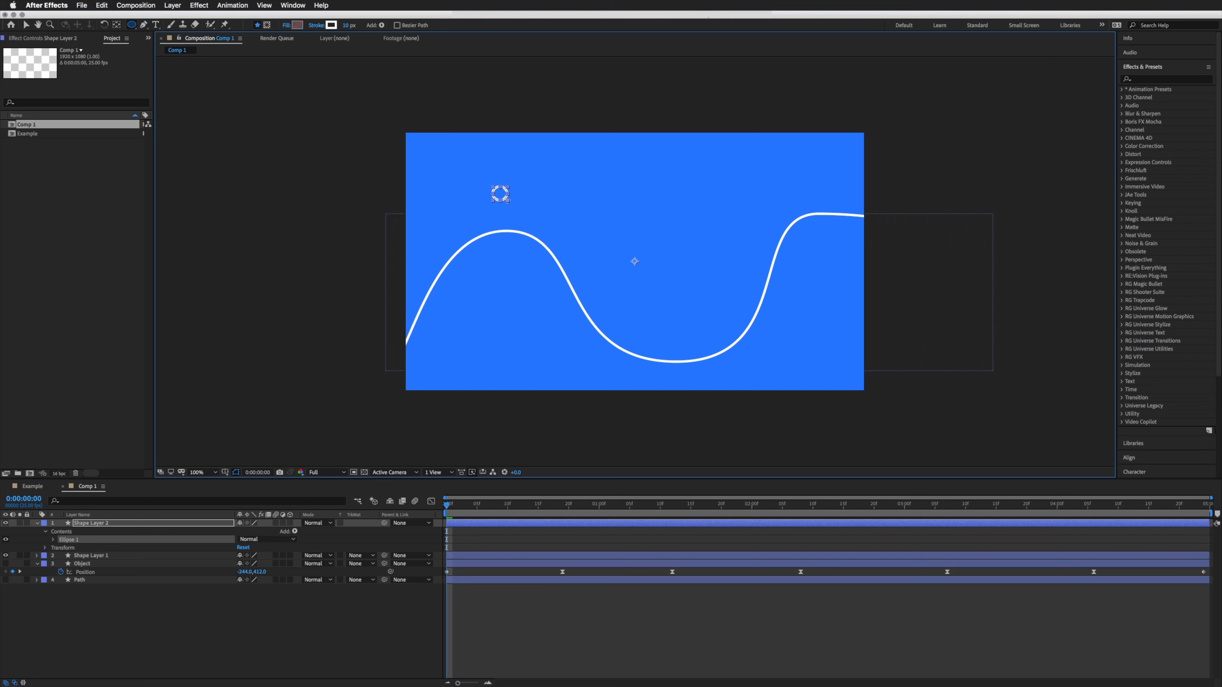
# Give the small circle on Shape Layer 2 a magenta FF2AFF fill and reduce its stroke width to 0 px
pyautogui.click(297, 25)
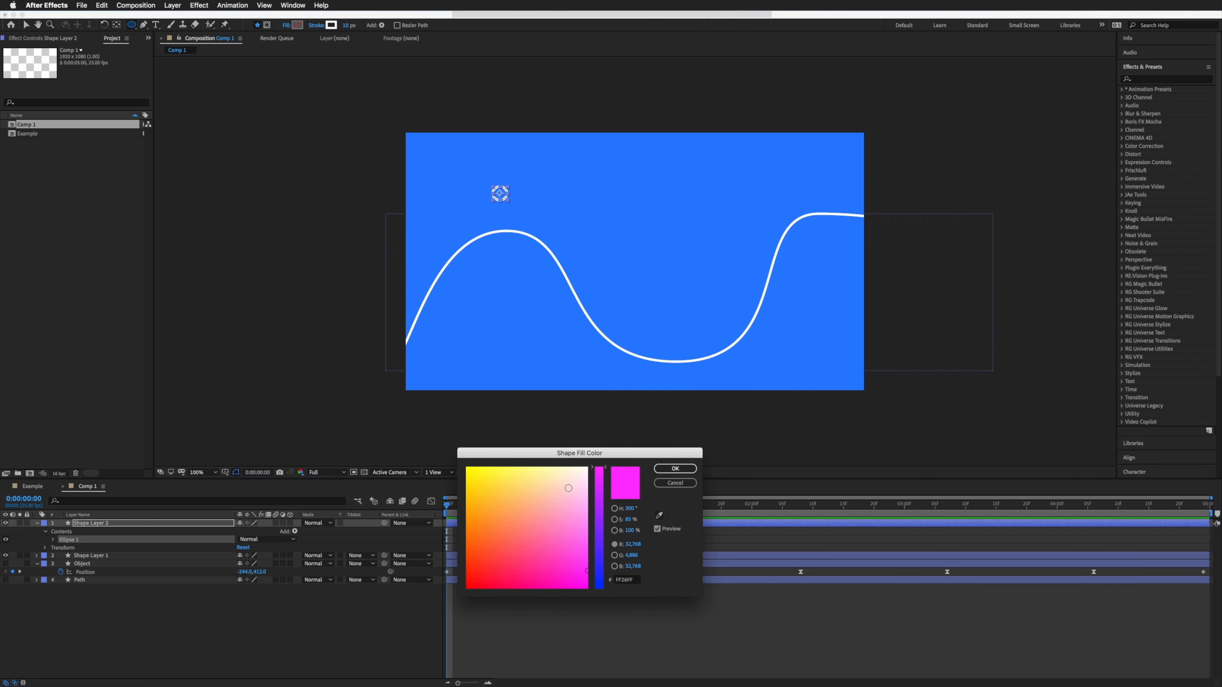
pyautogui.click(675, 468)
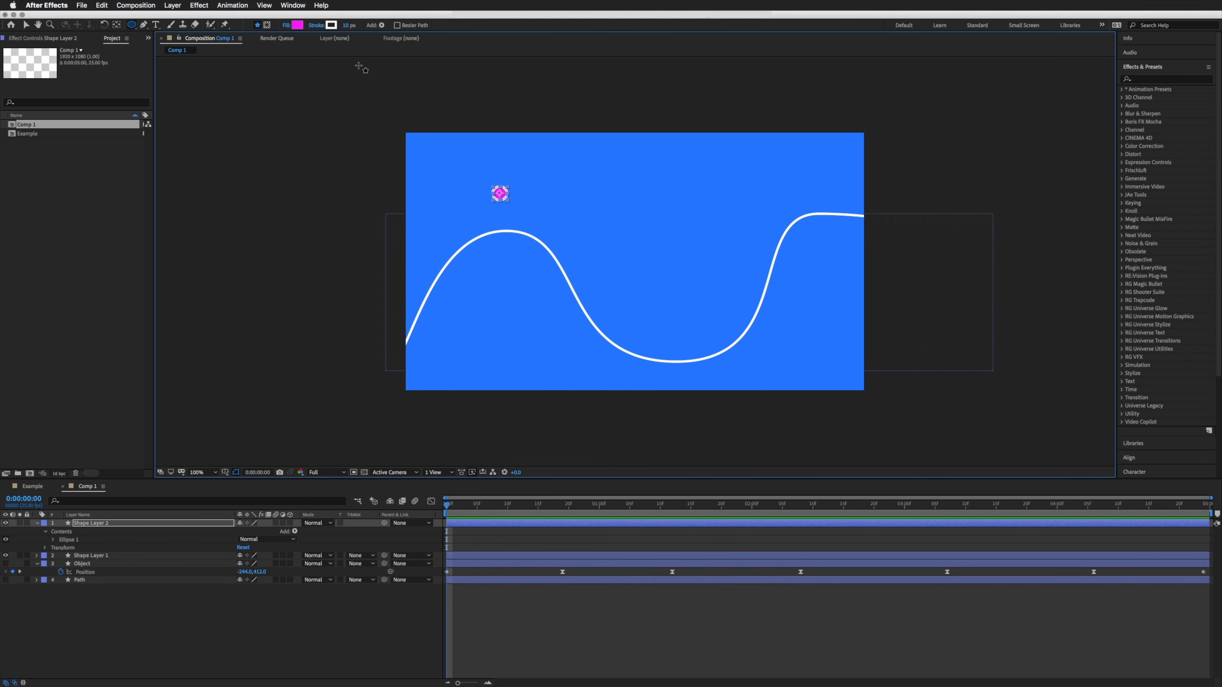
pyautogui.moveTo(347, 32); pyautogui.dragTo(294, 98)
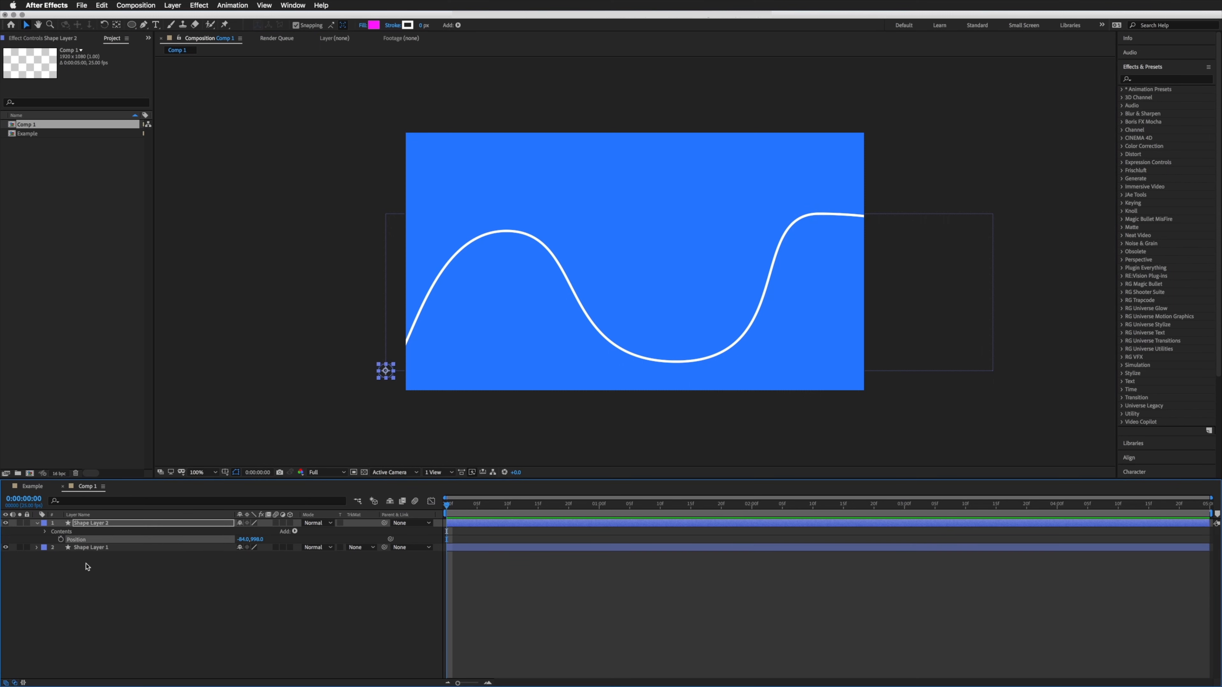
# Paste the copied path into Shape Layer 2's Position and stretch its keyframes proportionally until the last sits near the composition's end
pyautogui.press('super+v')
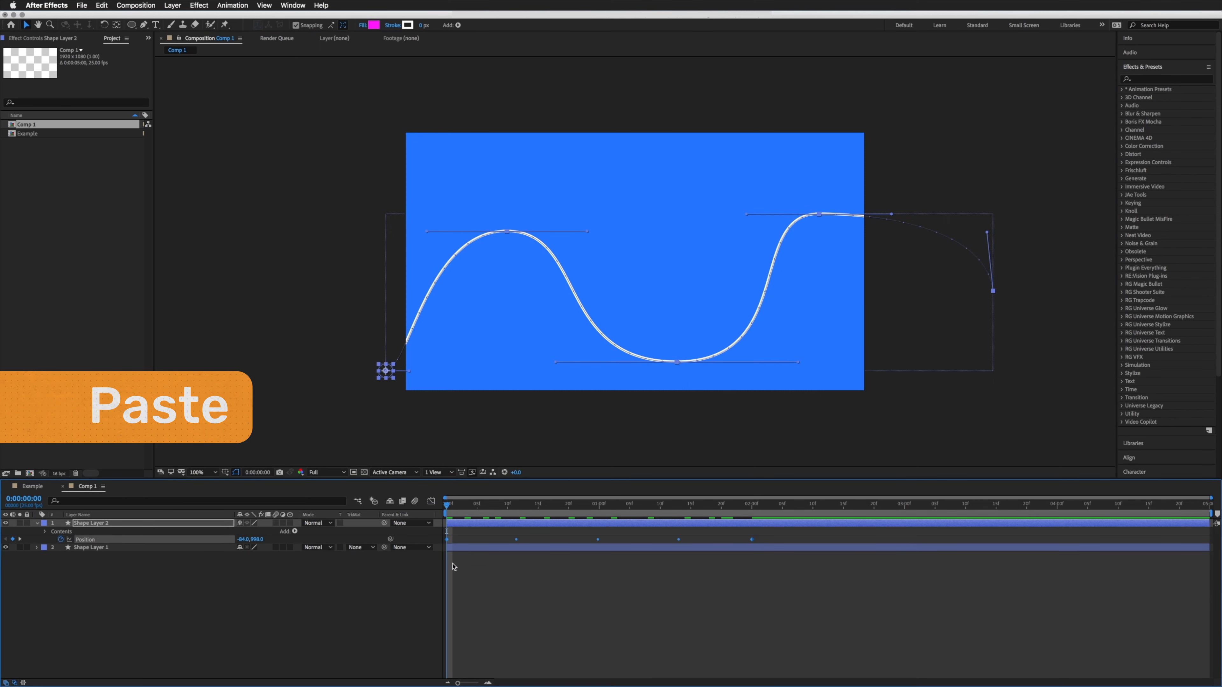
pyautogui.click(752, 539)
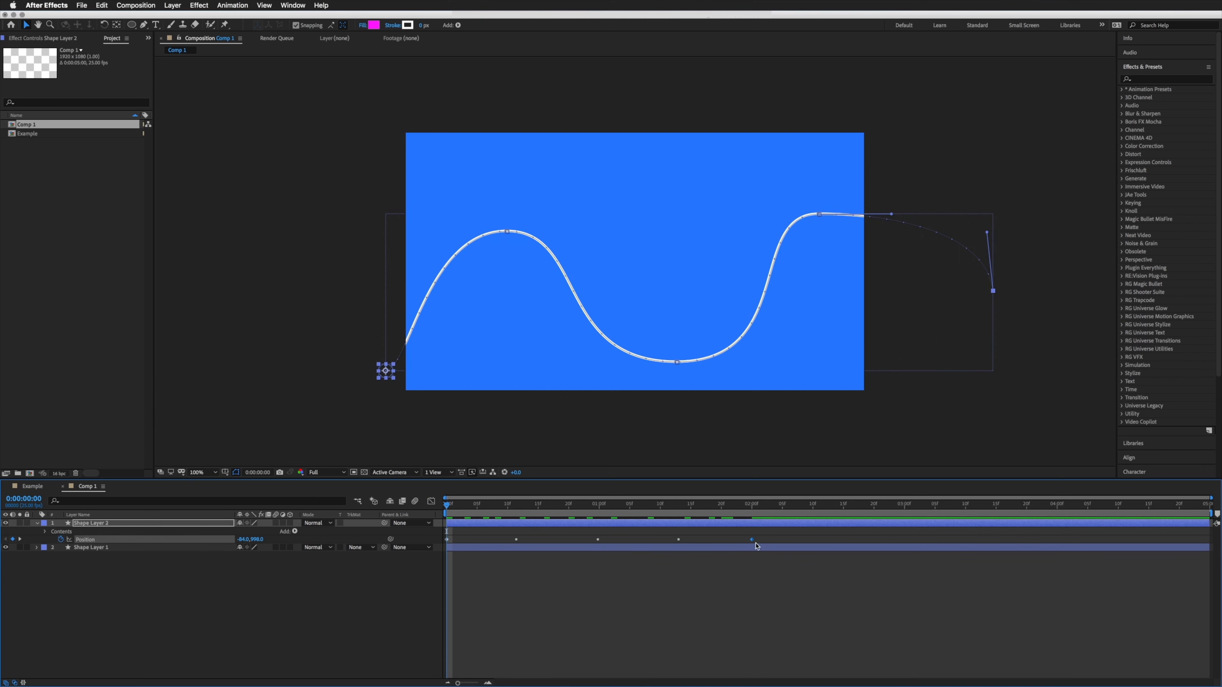
pyautogui.moveTo(759, 543); pyautogui.dragTo(440, 549)
# Disable Rove Across Time for all Position keyframes, set the current time to 0:00:01:02 at the second keyframe, and deselect the keyframes
pyautogui.rightClick(448, 542)
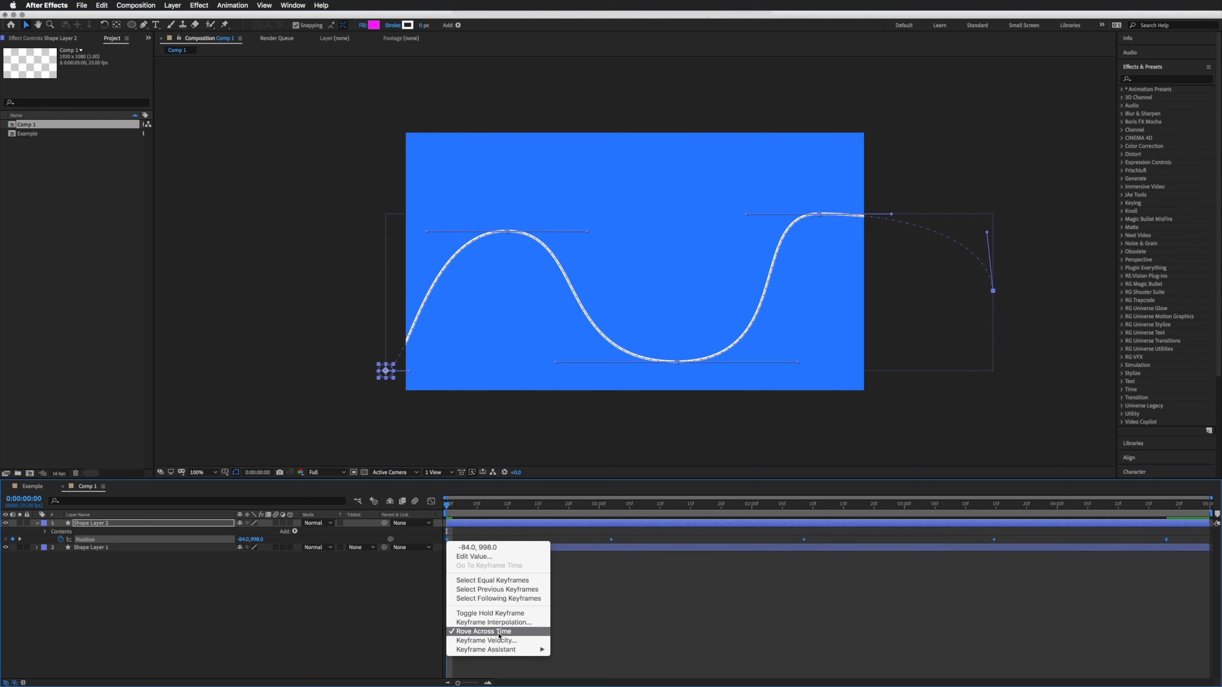
pyautogui.click(505, 632)
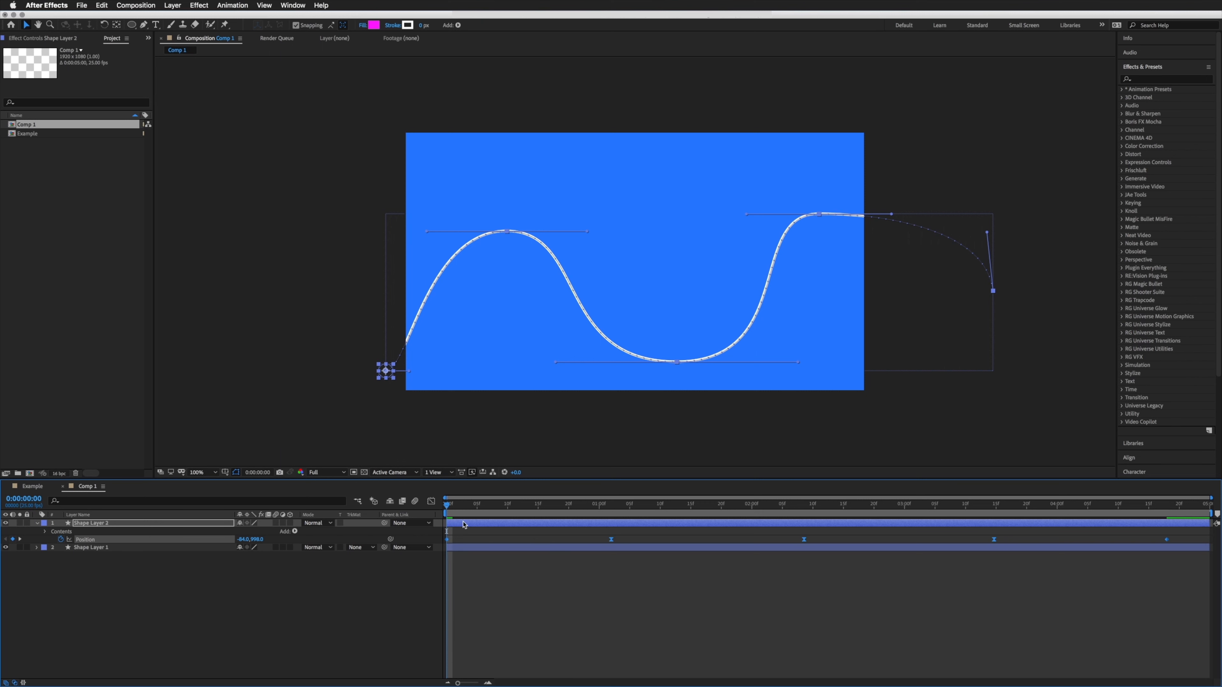
pyautogui.click(611, 511)
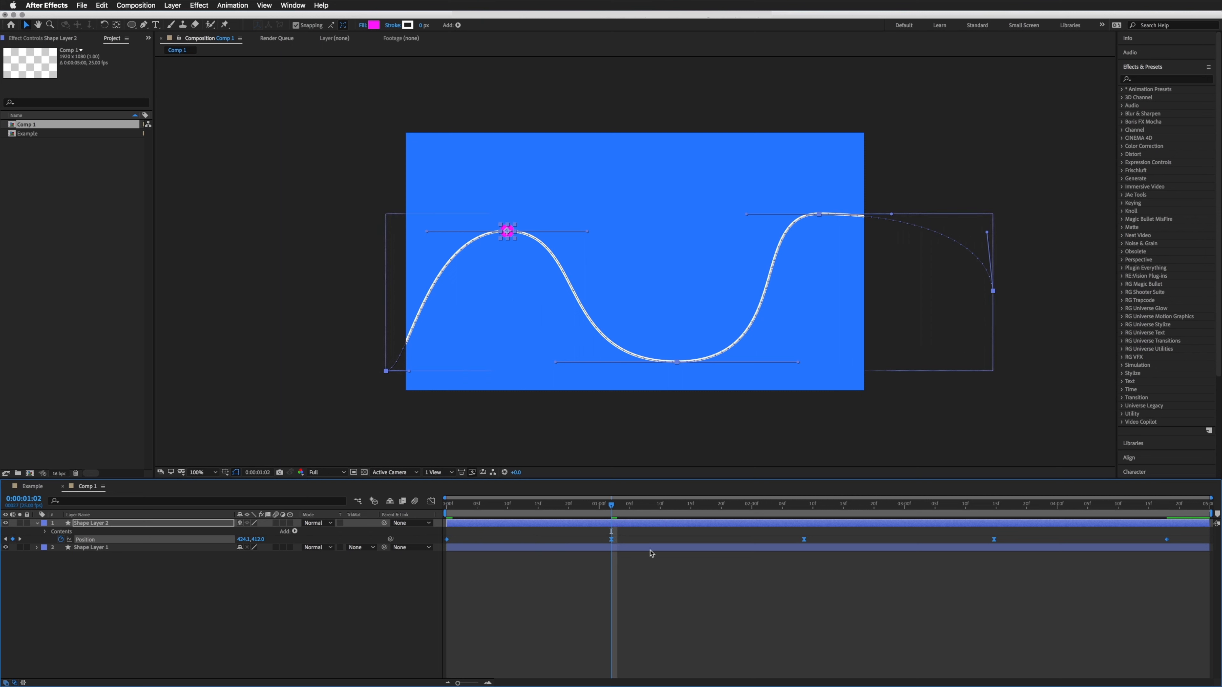
pyautogui.click(584, 559)
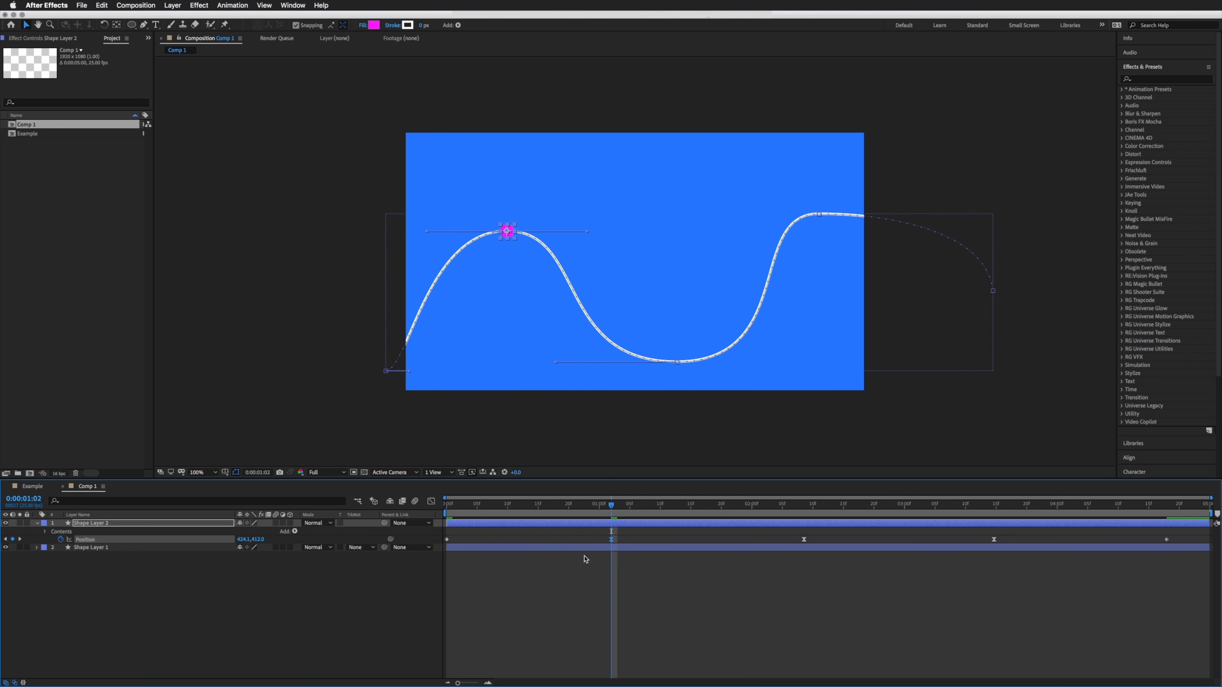
# Lengthen the incoming and outgoing influence handles of the three middle Position keyframes in the speed graph, and preview the animation
pyautogui.click(612, 538)
pyautogui.click(431, 502)
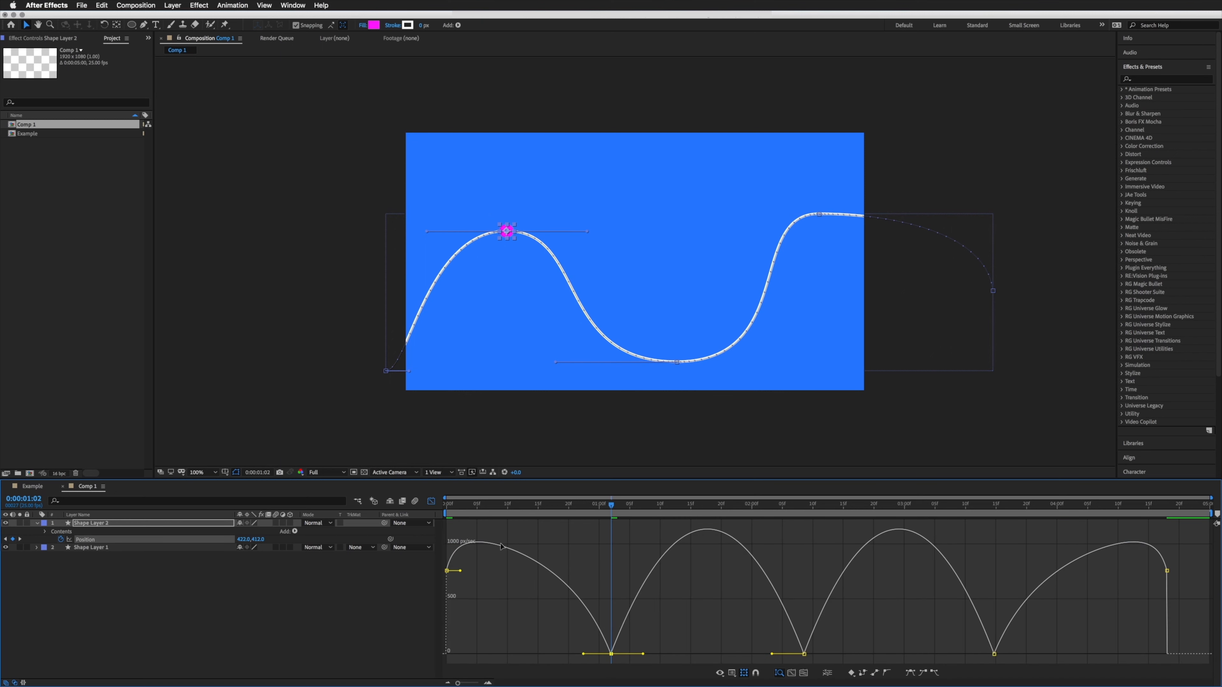
pyautogui.moveTo(581, 657); pyautogui.dragTo(542, 655)
pyautogui.moveTo(645, 654); pyautogui.dragTo(676, 654)
pyautogui.moveTo(771, 653); pyautogui.dragTo(736, 656)
pyautogui.moveTo(641, 509); pyautogui.dragTo(426, 531)
pyautogui.moveTo(835, 654); pyautogui.dragTo(876, 654)
pyautogui.moveTo(962, 654); pyautogui.dragTo(927, 654)
pyautogui.moveTo(1028, 654); pyautogui.dragTo(1063, 654)
pyautogui.press('space')
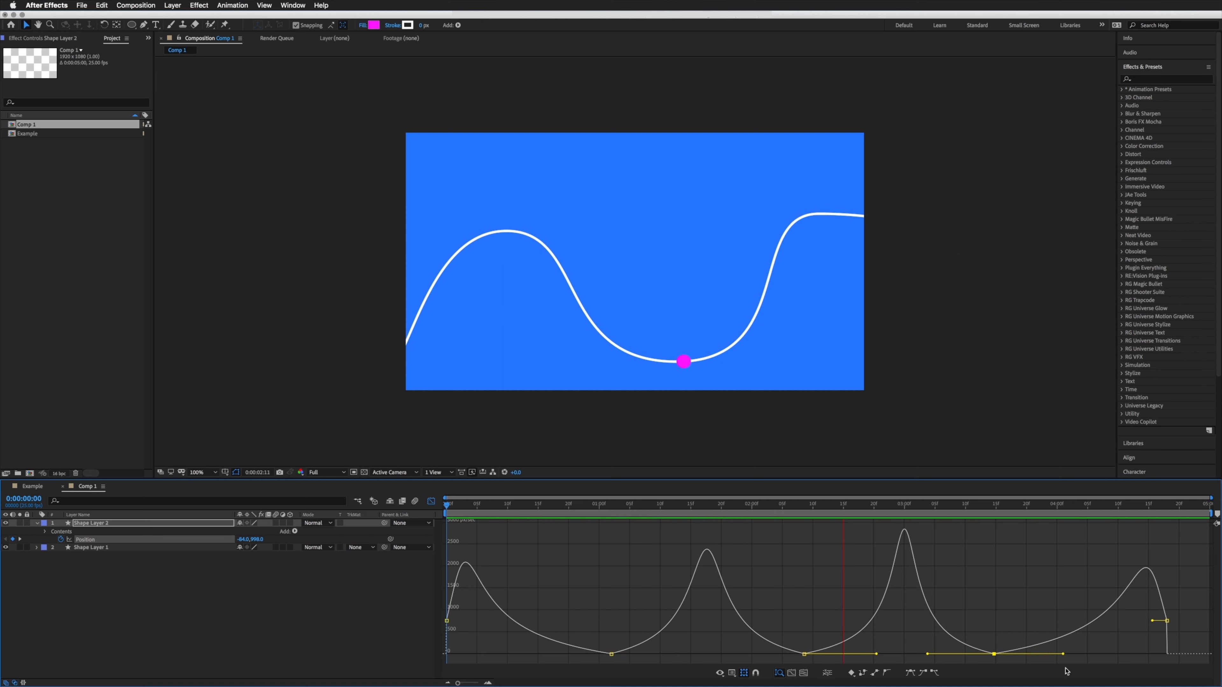
# Raise the speed at the three middle Position keyframes from zero to about 300 px/sec in the speed graph, and preview the motion
pyautogui.click(610, 654)
pyautogui.press('space')
pyautogui.moveTo(614, 654); pyautogui.dragTo(611, 640)
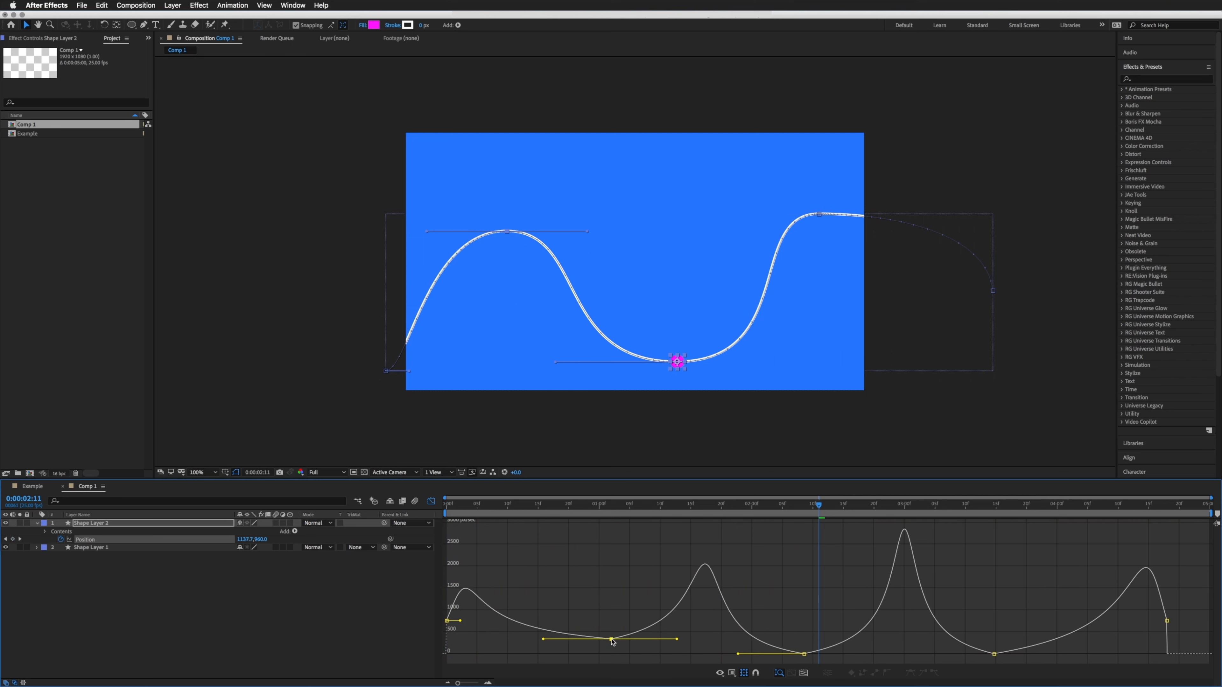
pyautogui.moveTo(804, 654); pyautogui.dragTo(801, 642)
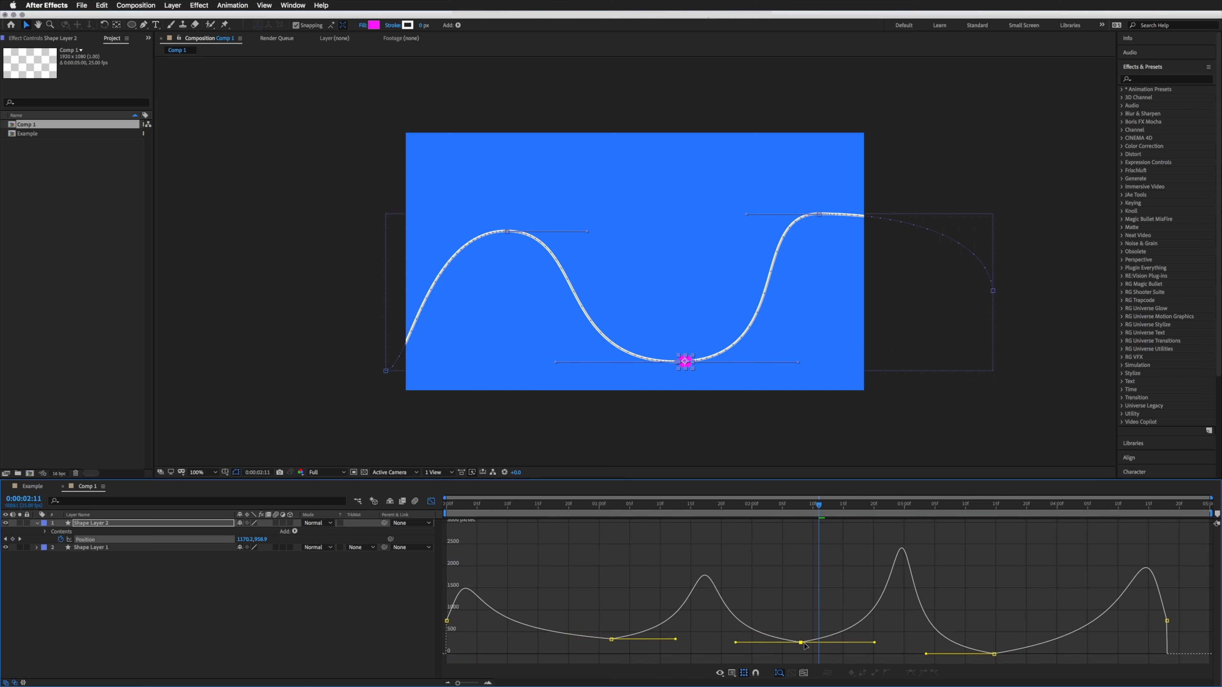
pyautogui.click(994, 655)
pyautogui.moveTo(995, 654); pyautogui.dragTo(992, 644)
pyautogui.press('space')
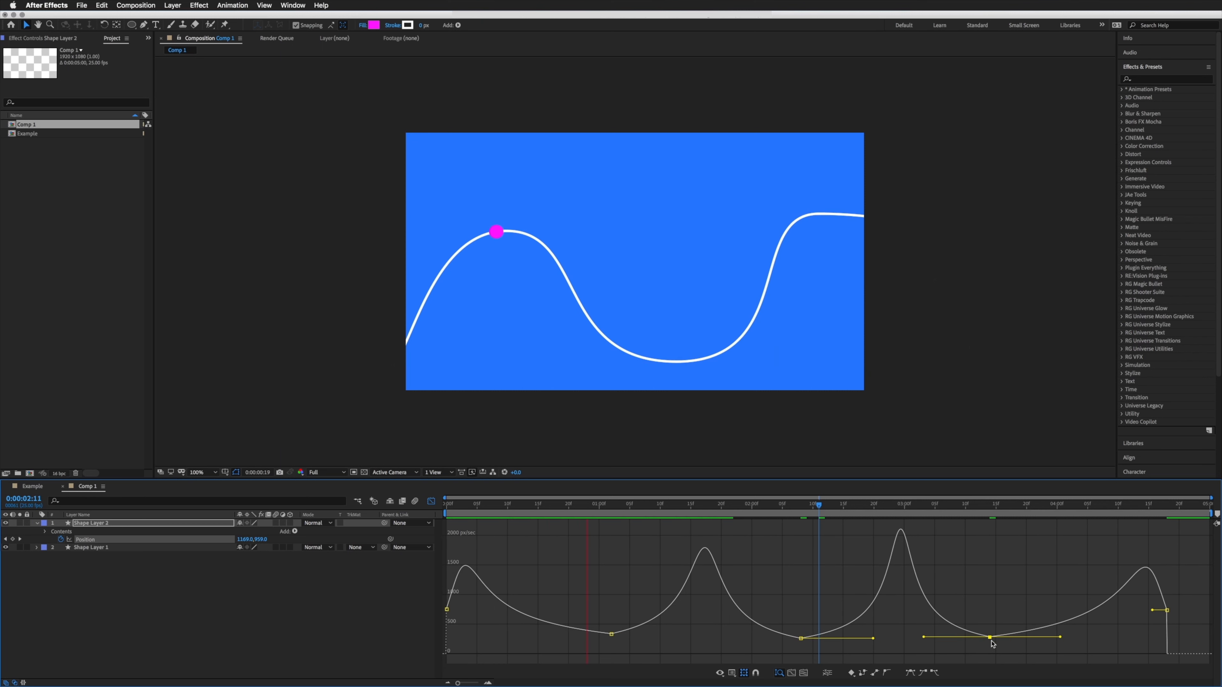
pyautogui.press('space')
# Raise the speed at the trough's Position keyframe to about 2000 px/sec in the speed graph, and preview the motion
pyautogui.click(794, 505)
pyautogui.moveTo(801, 646); pyautogui.dragTo(796, 530)
pyautogui.press('space')
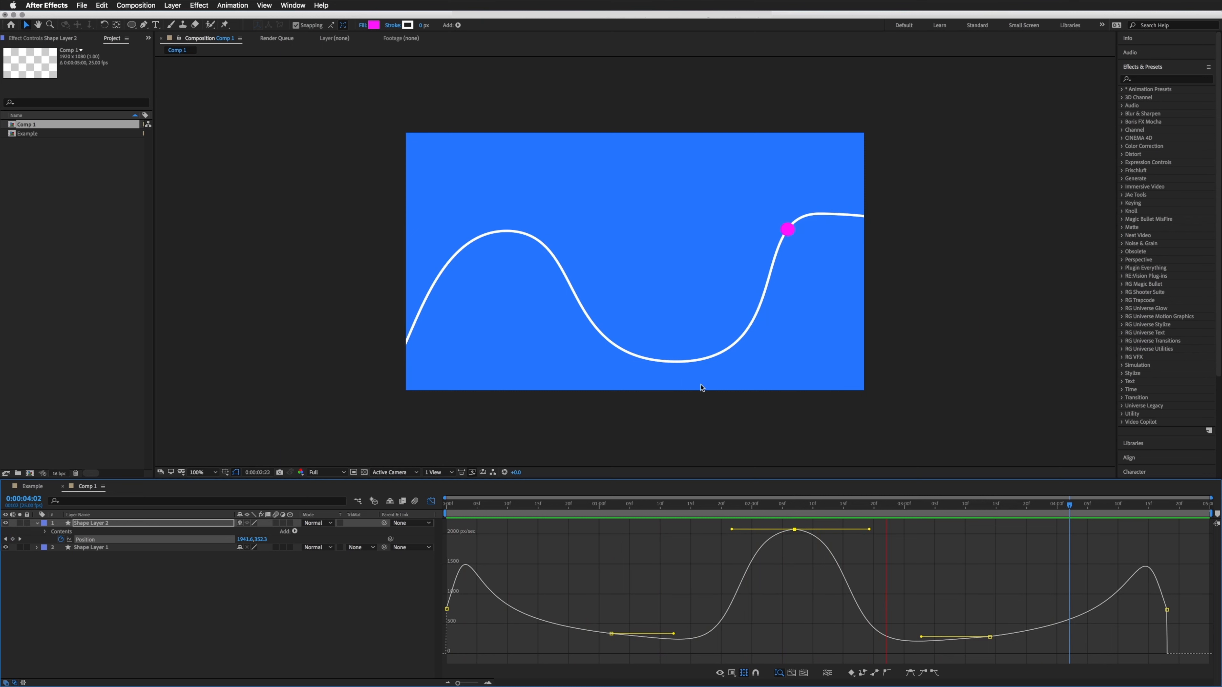
pyautogui.press('space')
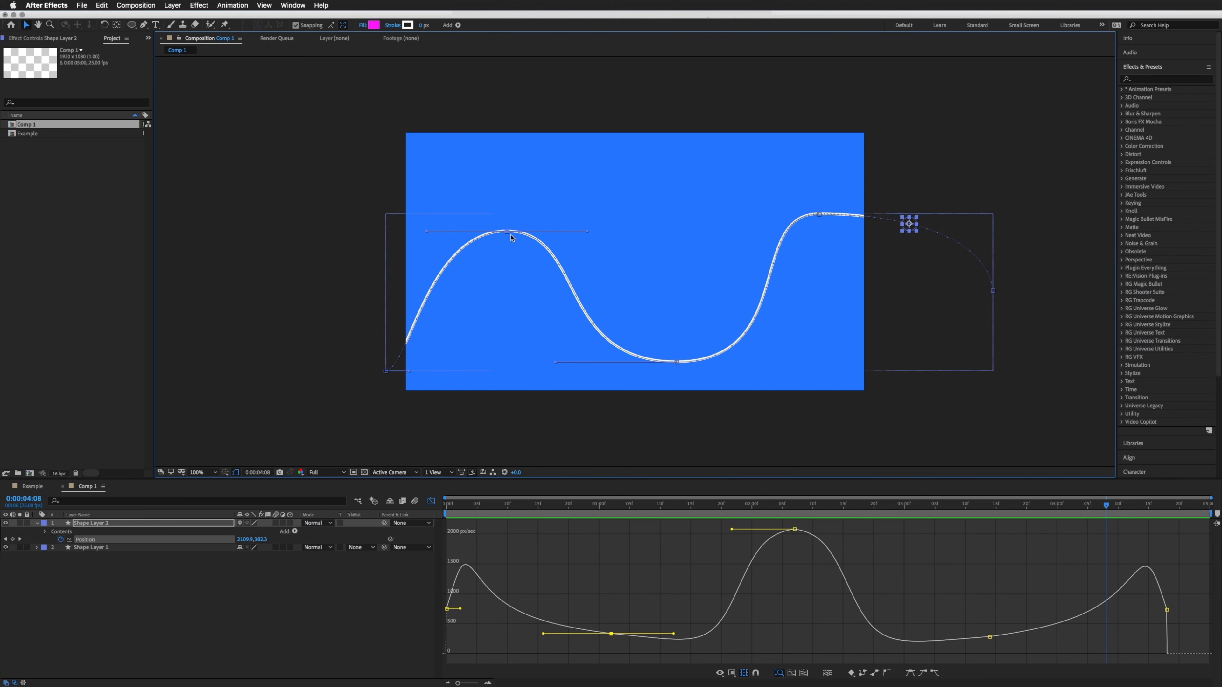
# Move the current time to 0:00:01:10, return from the speed graph to the timeline's keyframe view, and deselect everything
pyautogui.click(676, 364)
pyautogui.moveTo(799, 504); pyautogui.dragTo(645, 518)
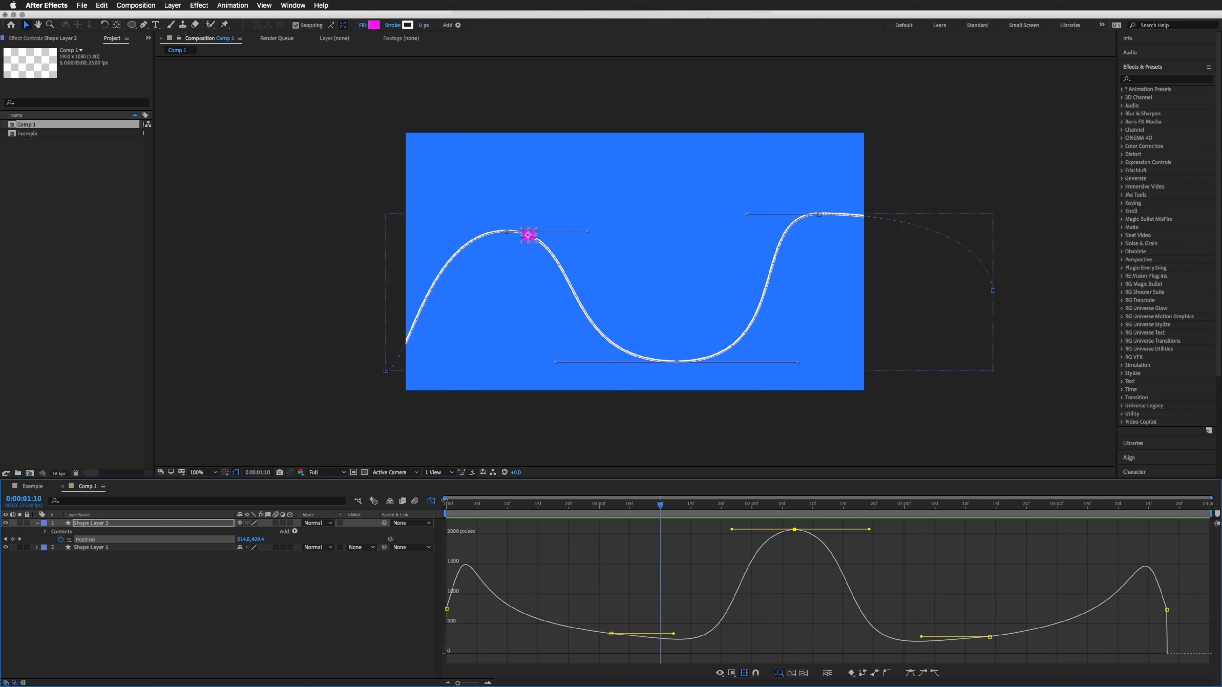
pyautogui.click(431, 501)
pyautogui.click(586, 536)
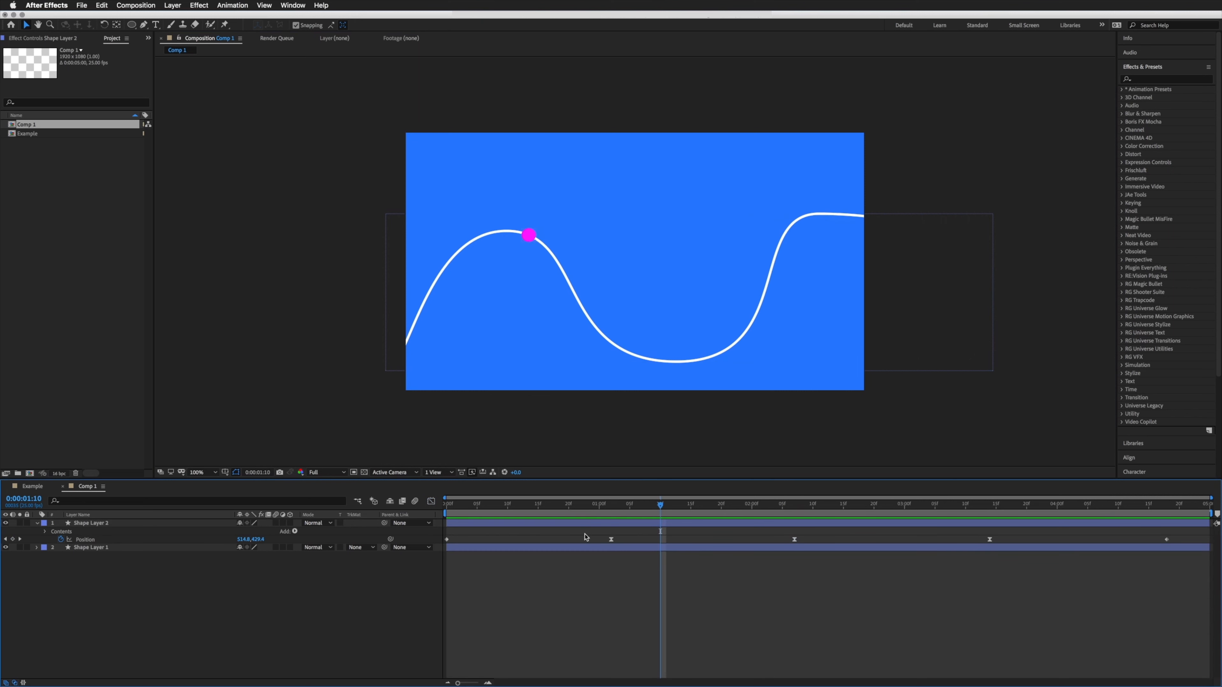